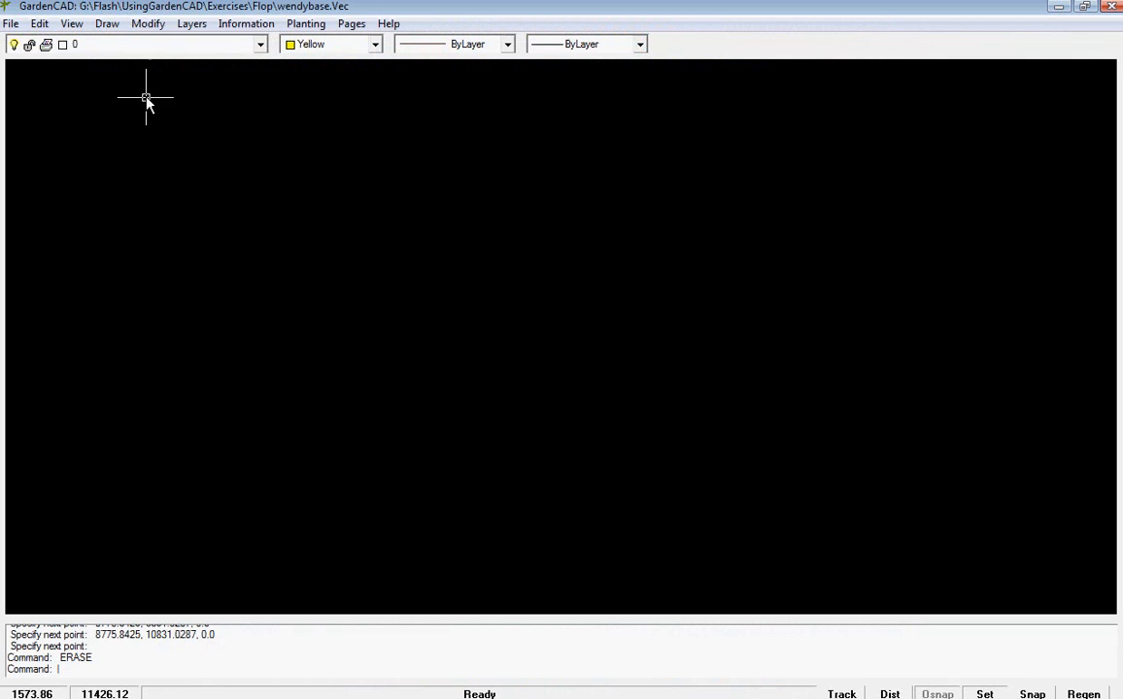
# - Draw a closed L-shaped outline with lines running 6000 up, 8000 right, 4000 up, 6000 right, 10000 down and back to the start
pyautogui.click(107, 24)
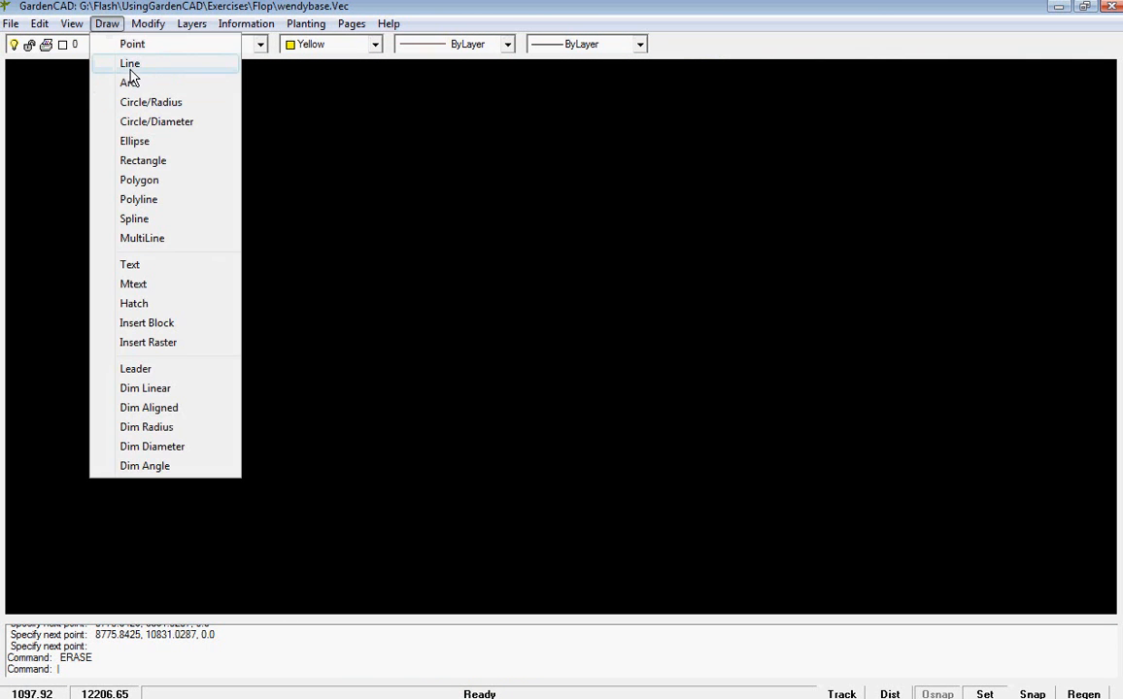
pyautogui.click(121, 68)
pyautogui.click(225, 557)
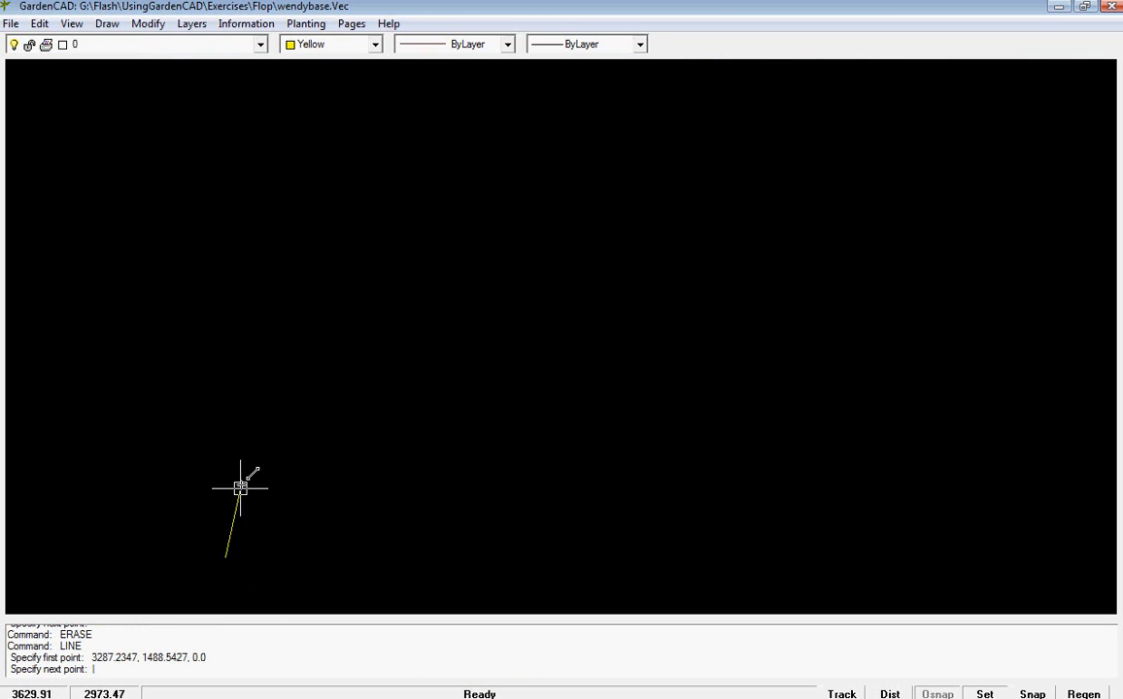
pyautogui.click(225, 279)
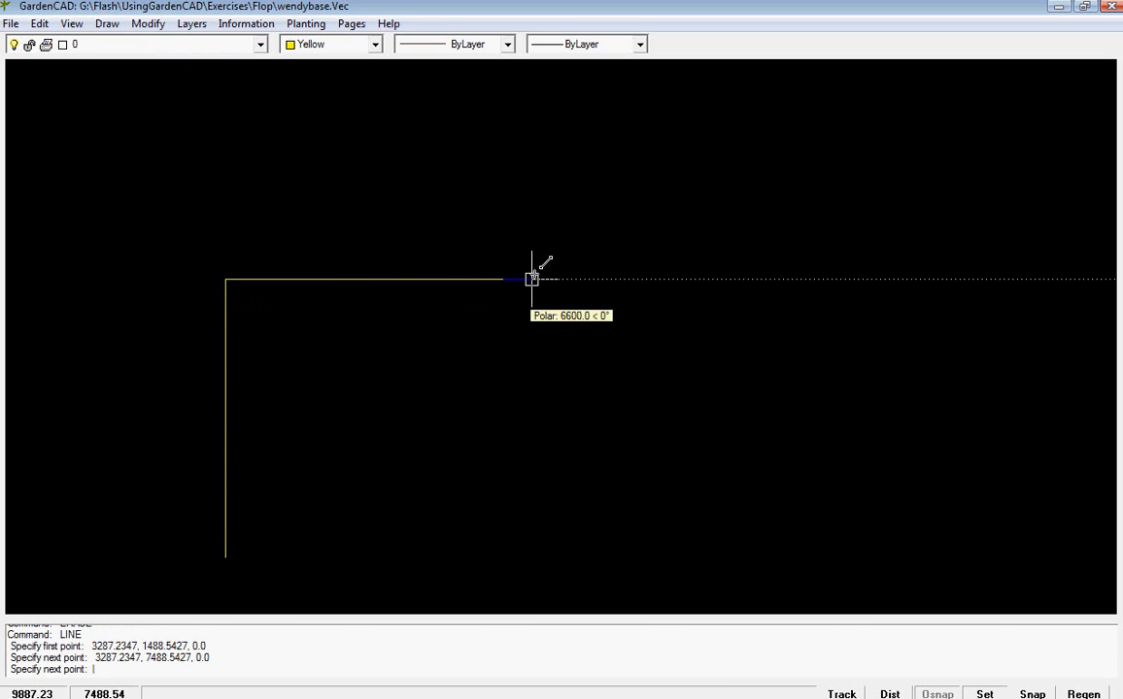
pyautogui.click(596, 279)
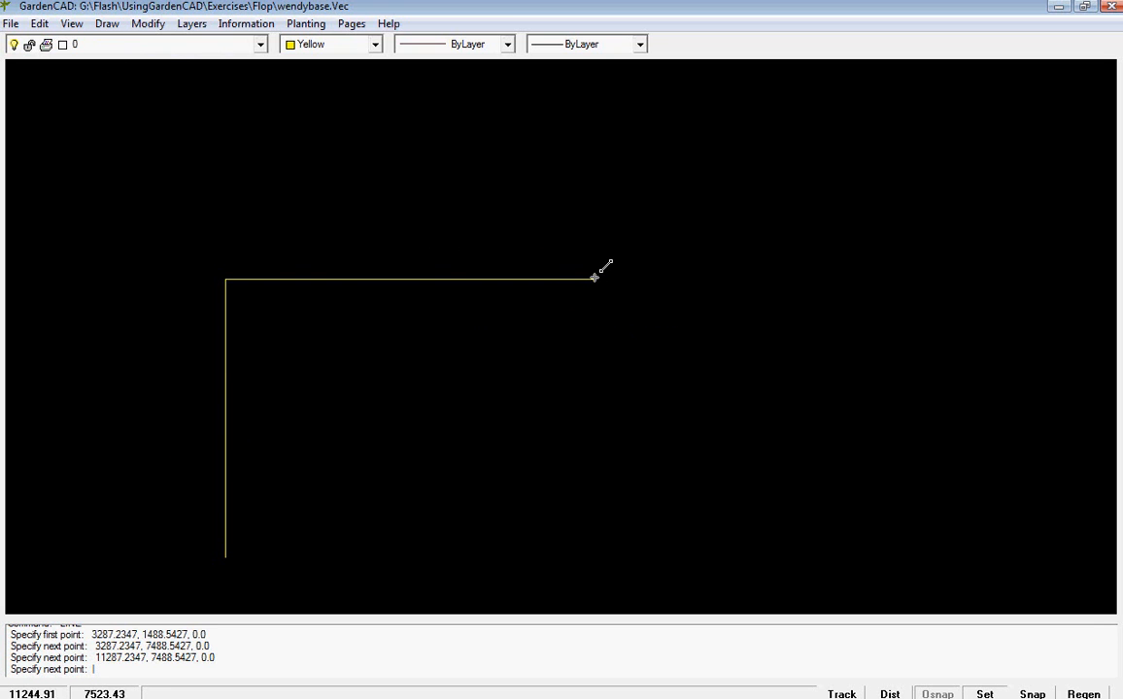
pyautogui.click(596, 94)
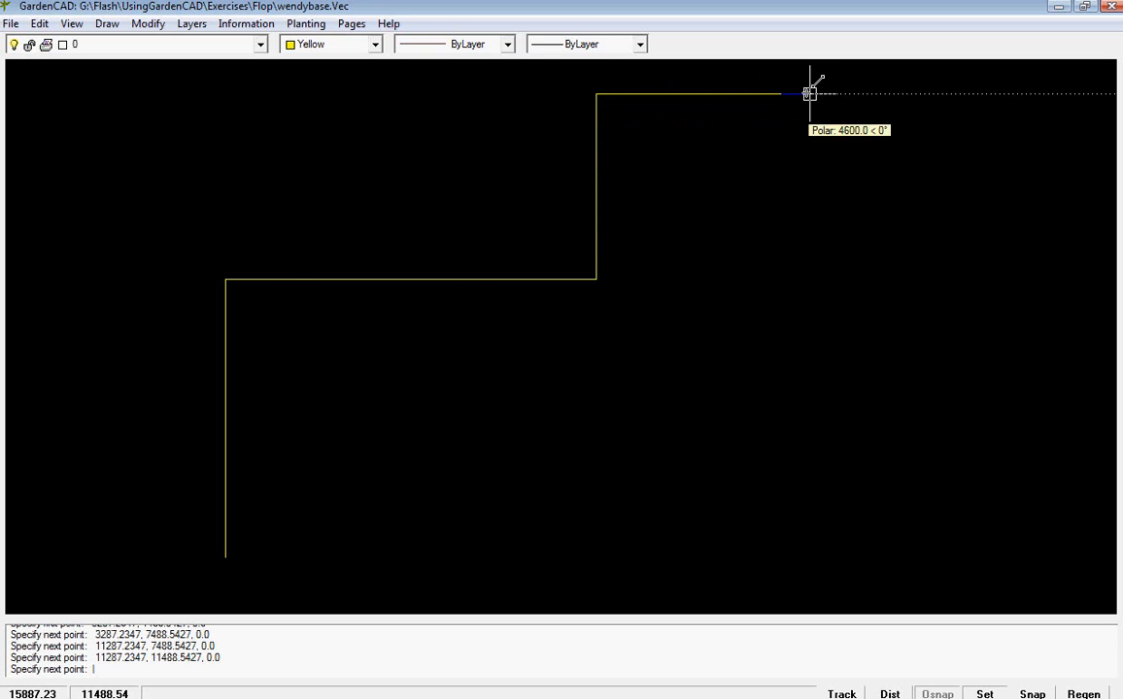
pyautogui.click(874, 93)
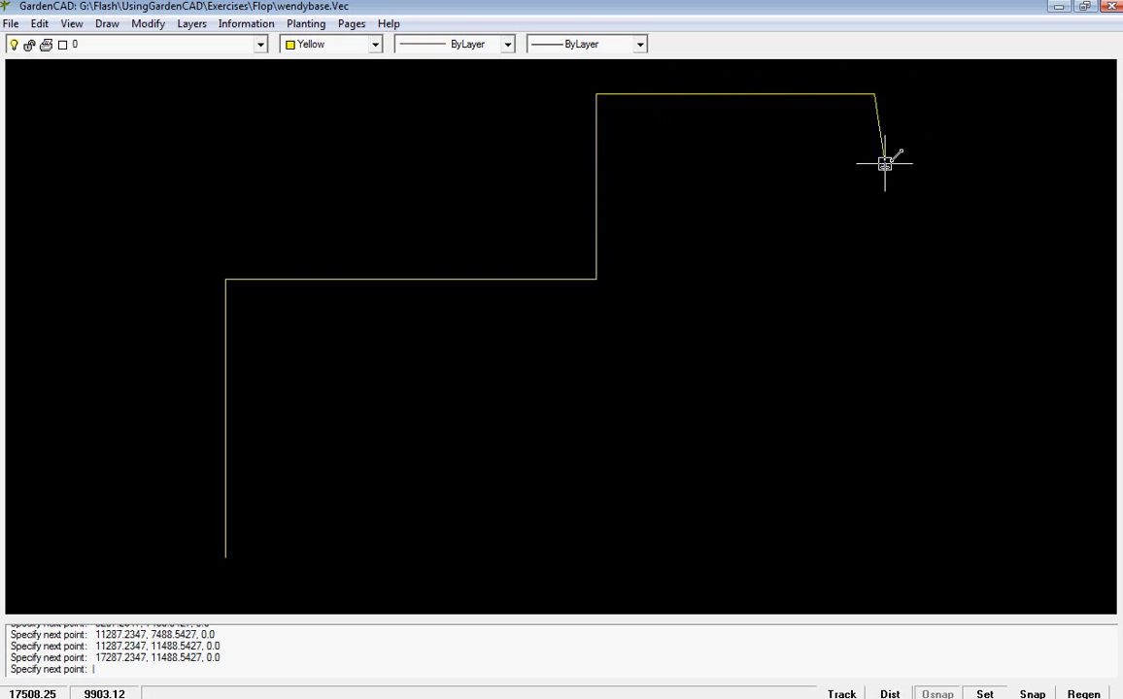
pyautogui.click(875, 557)
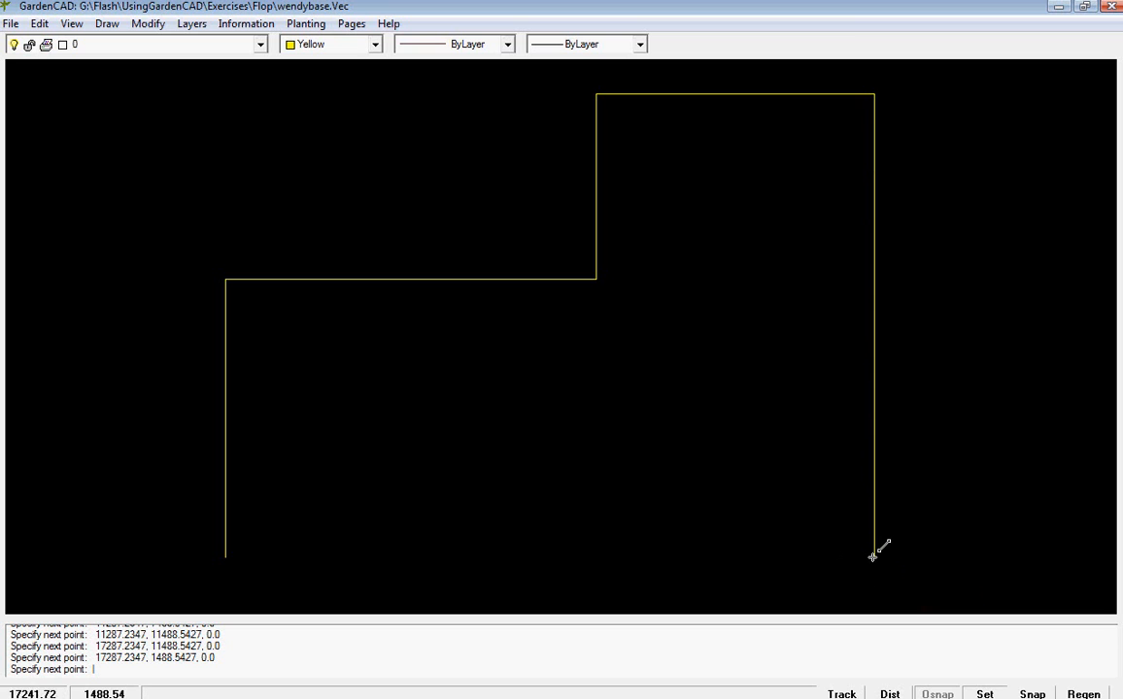
pyautogui.click(224, 556)
pyautogui.press('Return')
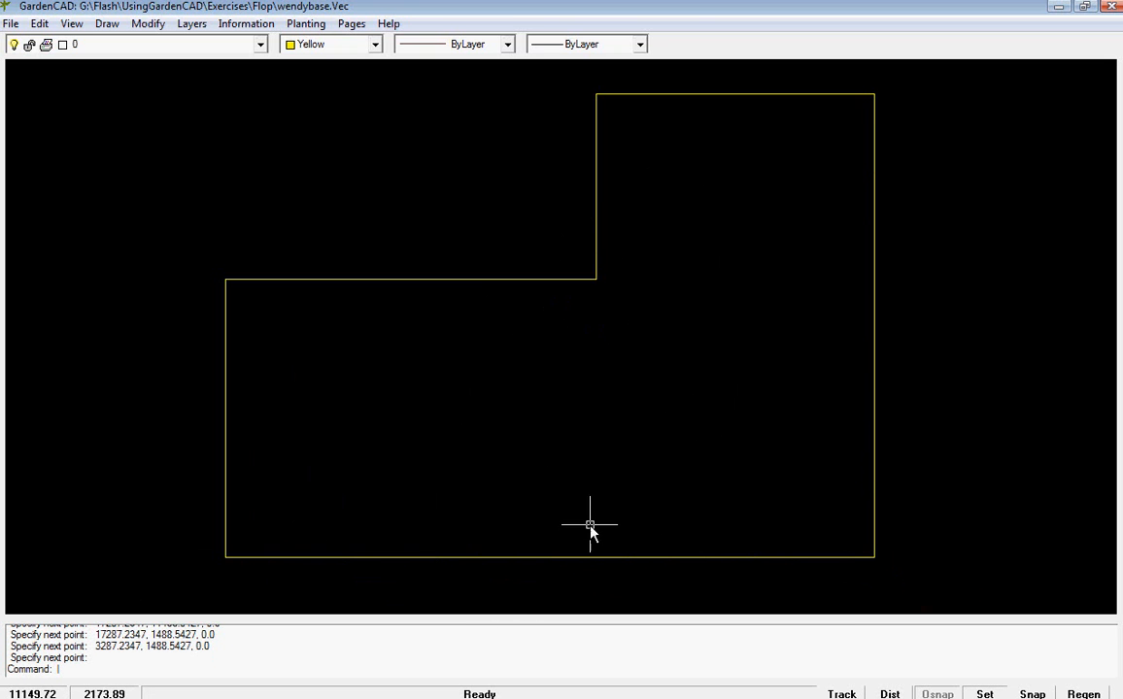
# - Extend the short inner vertical line down to the outline's bottom edge
pyautogui.click(148, 24)
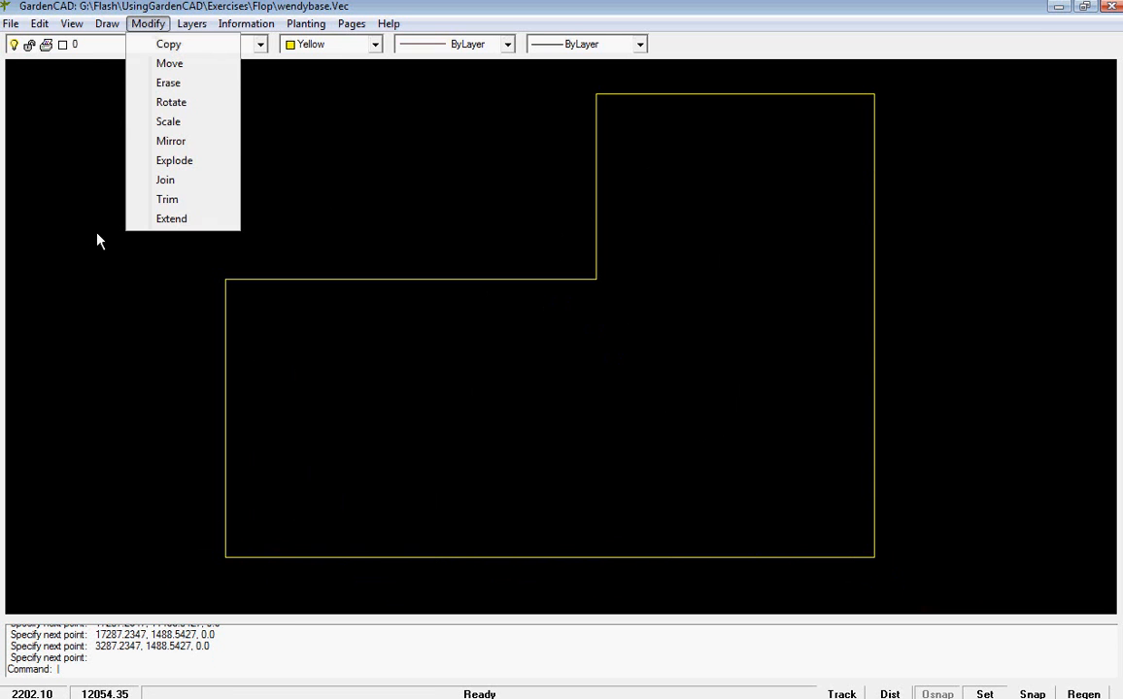
pyautogui.click(171, 218)
pyautogui.click(719, 557)
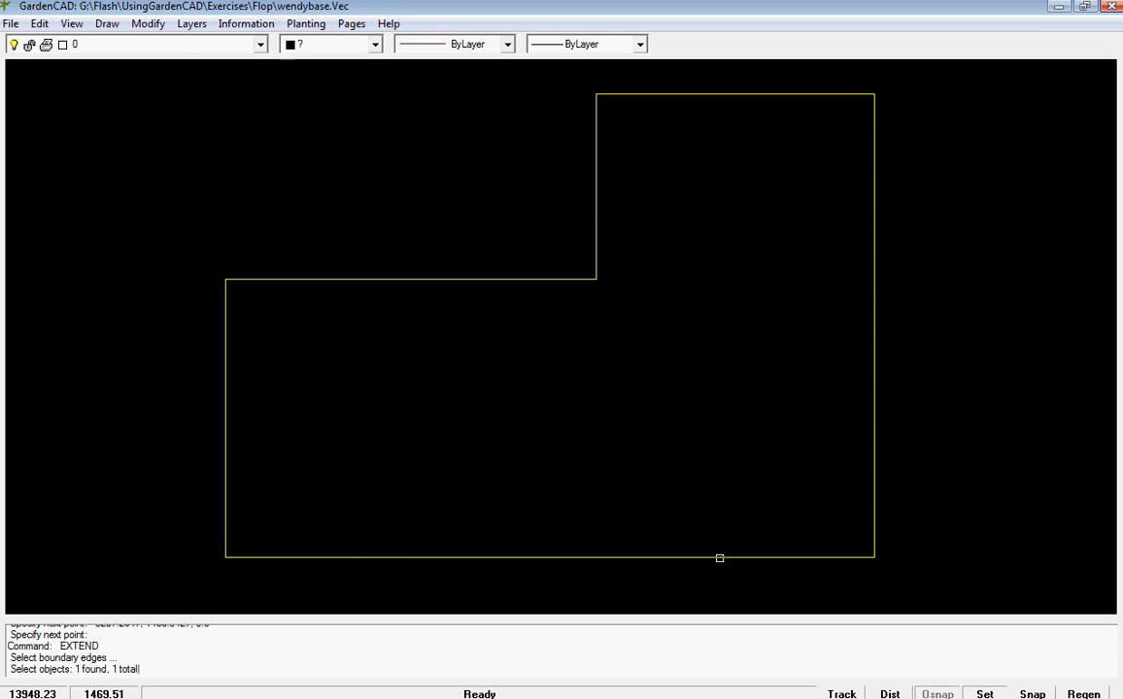
pyautogui.press('Return')
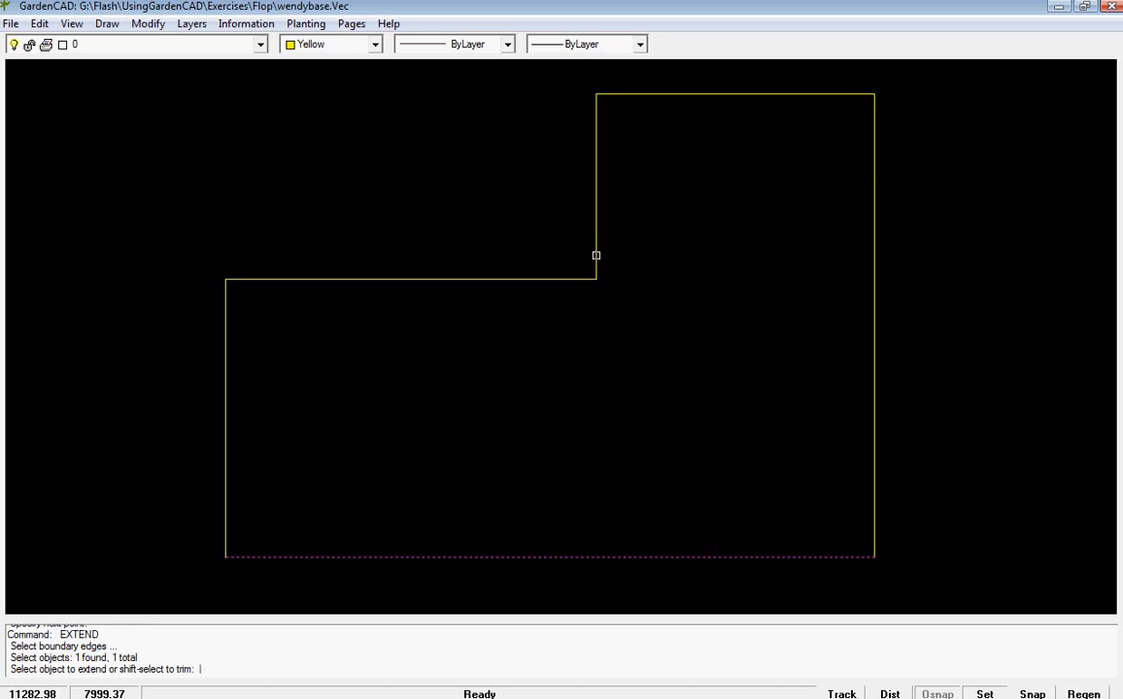
pyautogui.click(595, 256)
pyautogui.press('Return')
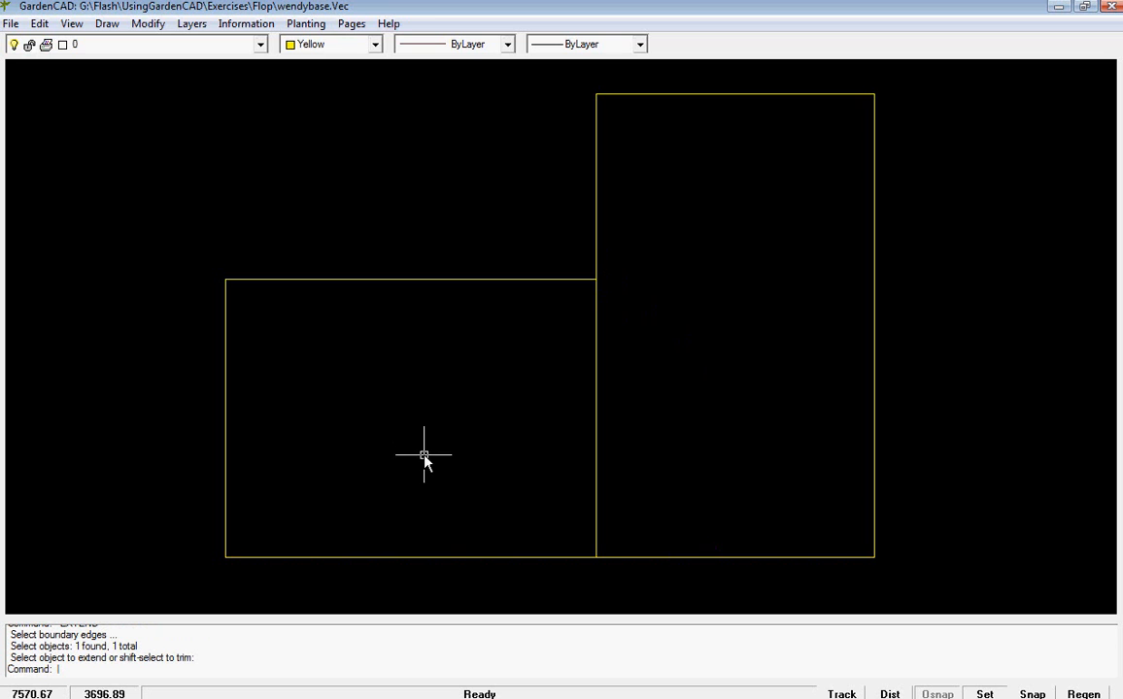
# - Measure the length of the lower-left section's top edge with the Distance tool
pyautogui.click(254, 24)
pyautogui.click(260, 42)
pyautogui.click(226, 280)
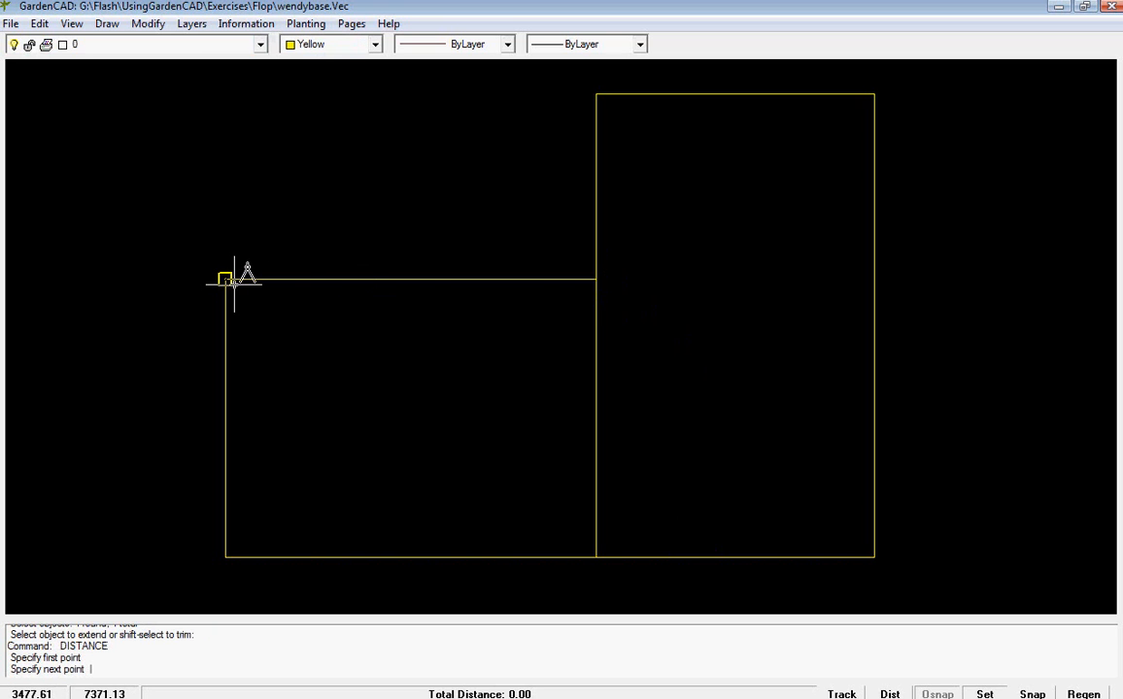
pyautogui.click(592, 280)
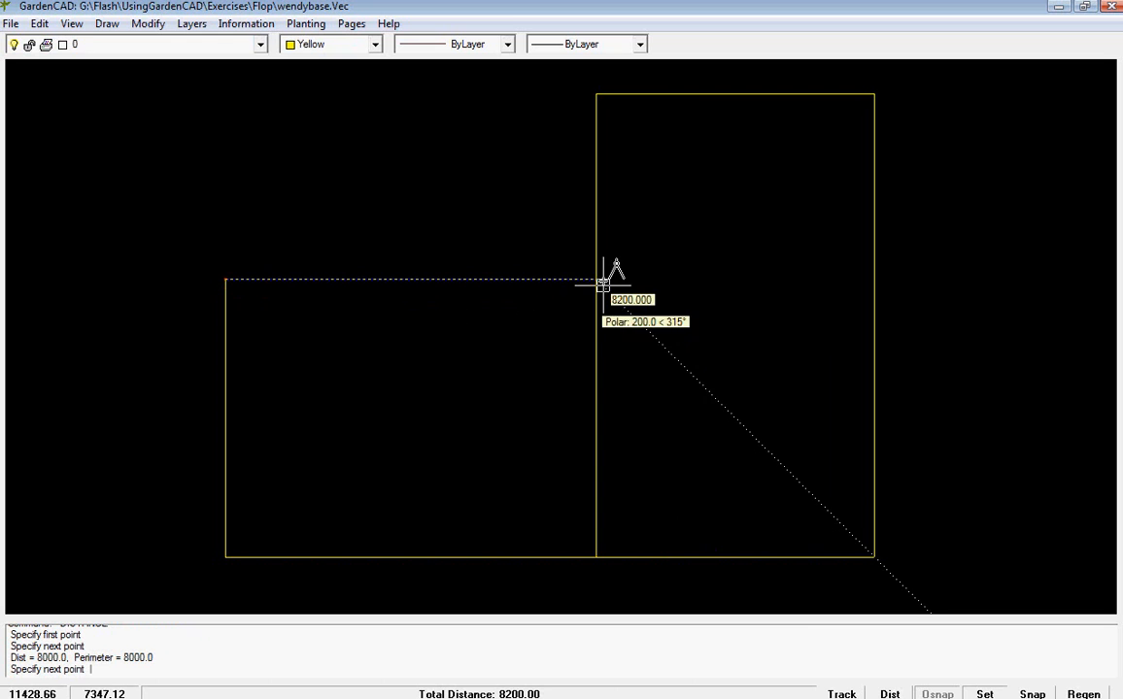
pyautogui.click(596, 280)
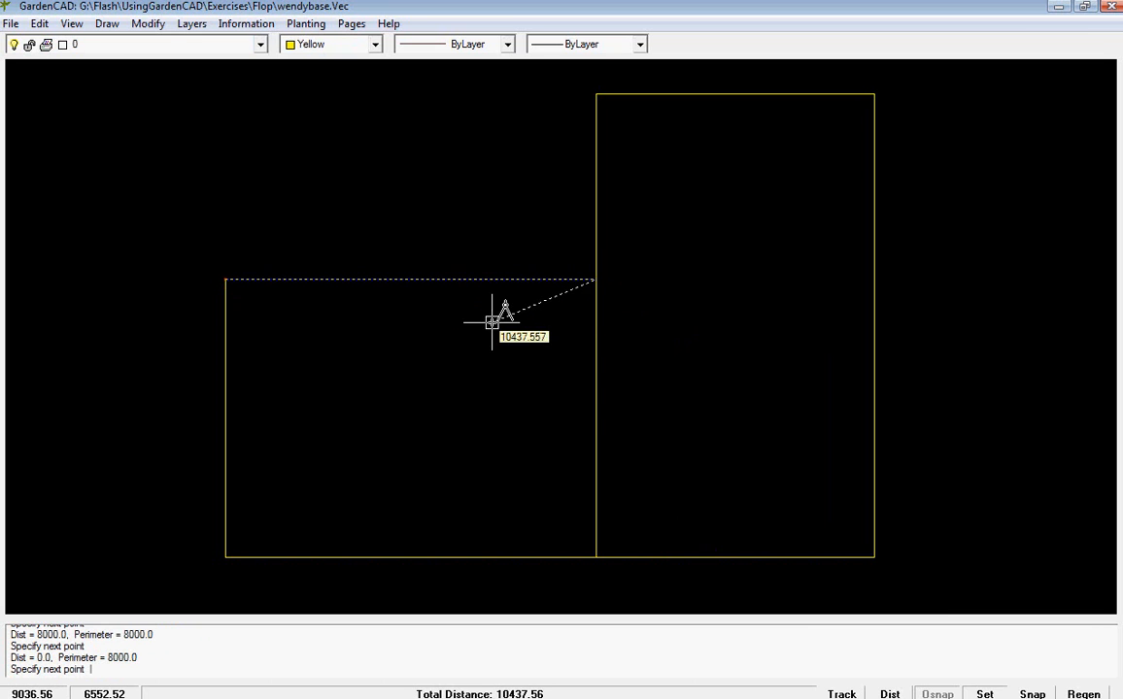
pyautogui.press('Return')
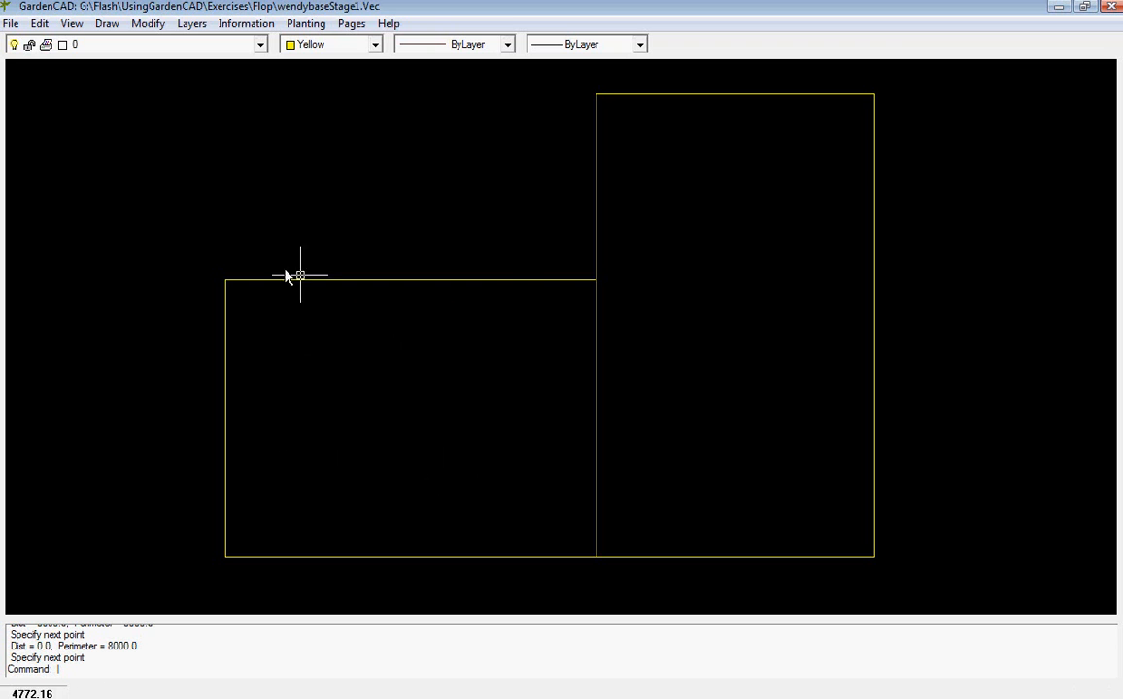
# - Frame the left rectangle with Zoom Window and set the polar tracking distance step to 100
pyautogui.rightClick(154, 210)
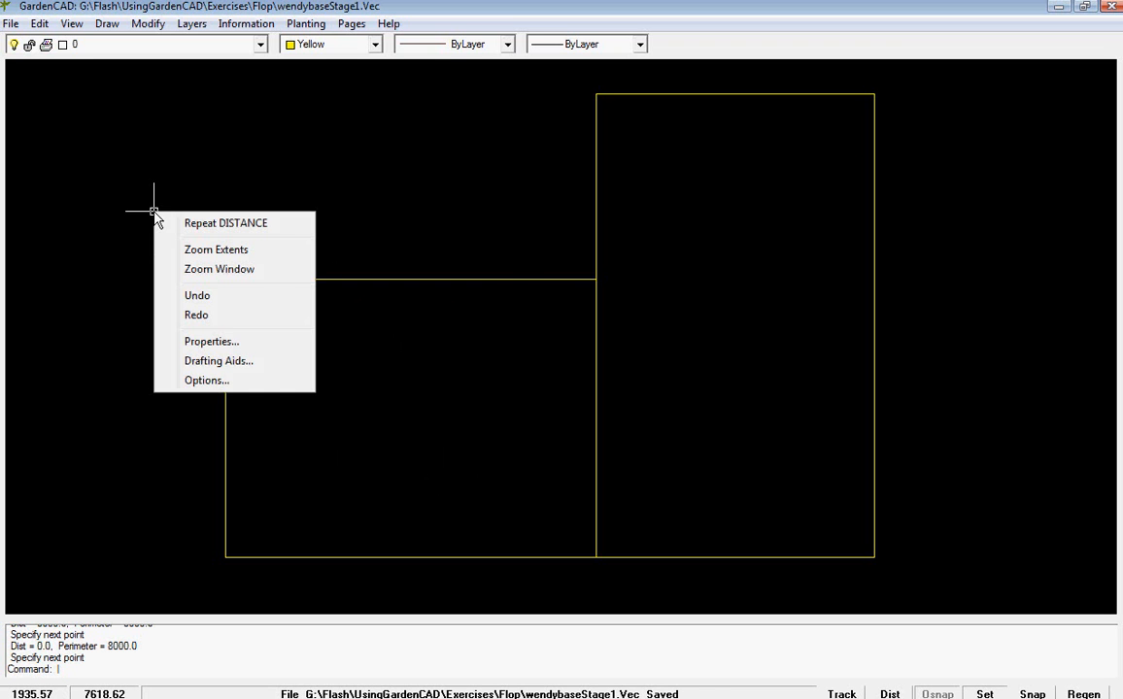
pyautogui.click(220, 269)
pyautogui.click(206, 578)
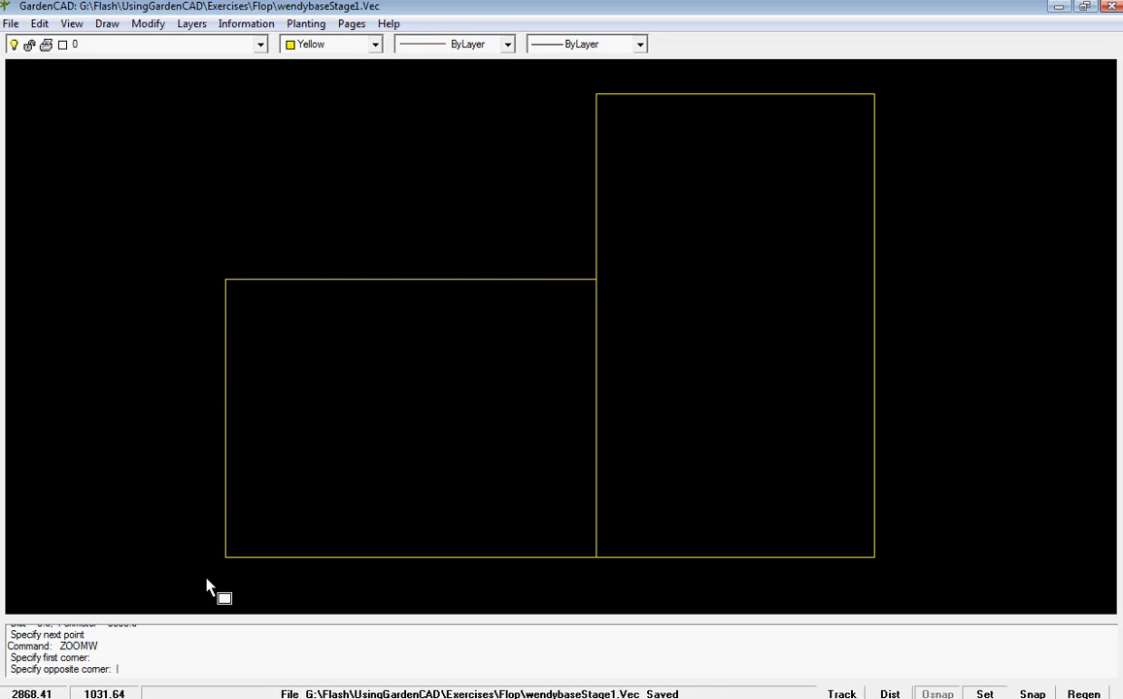
pyautogui.click(618, 260)
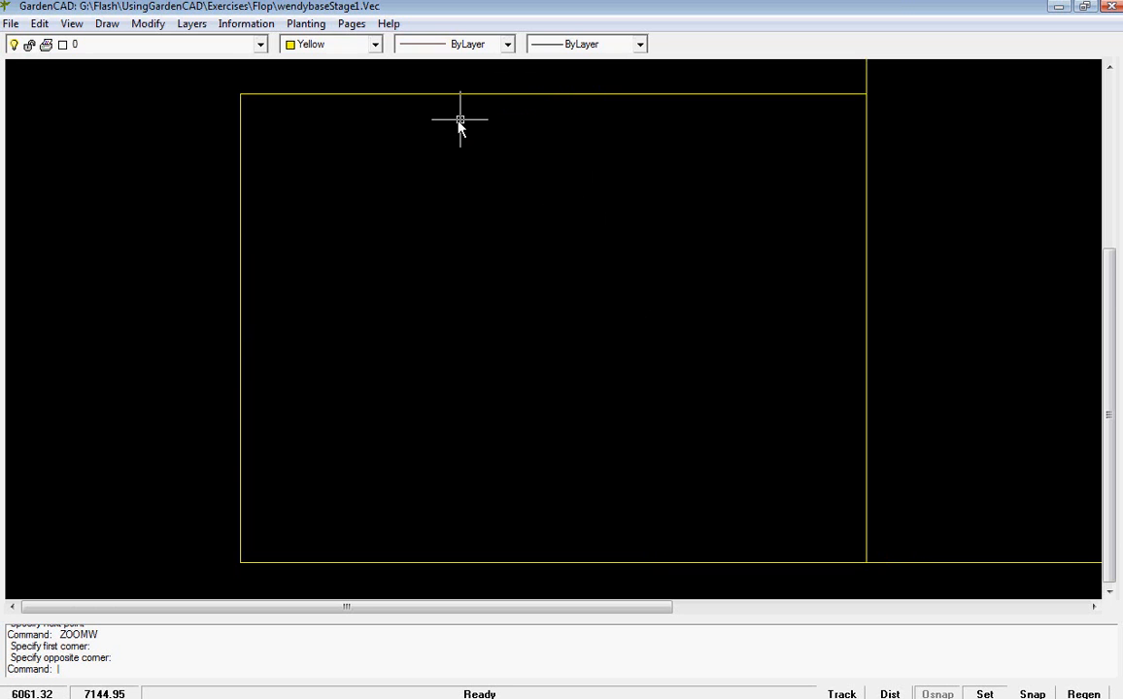
pyautogui.rightClick(480, 322)
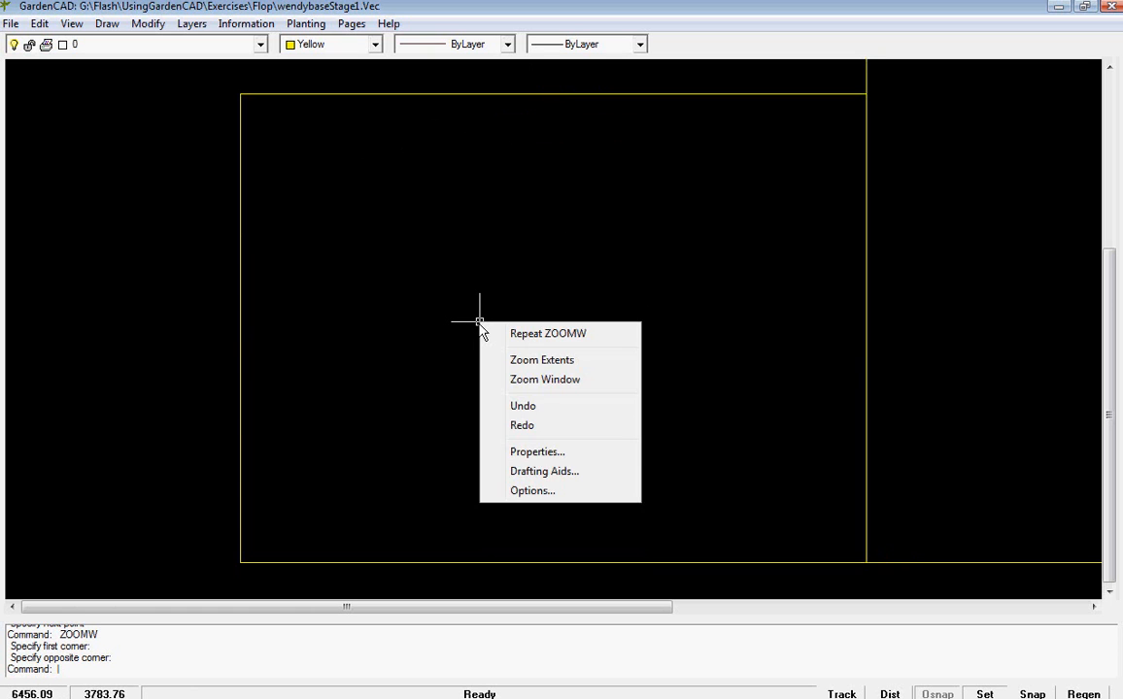
pyautogui.click(540, 473)
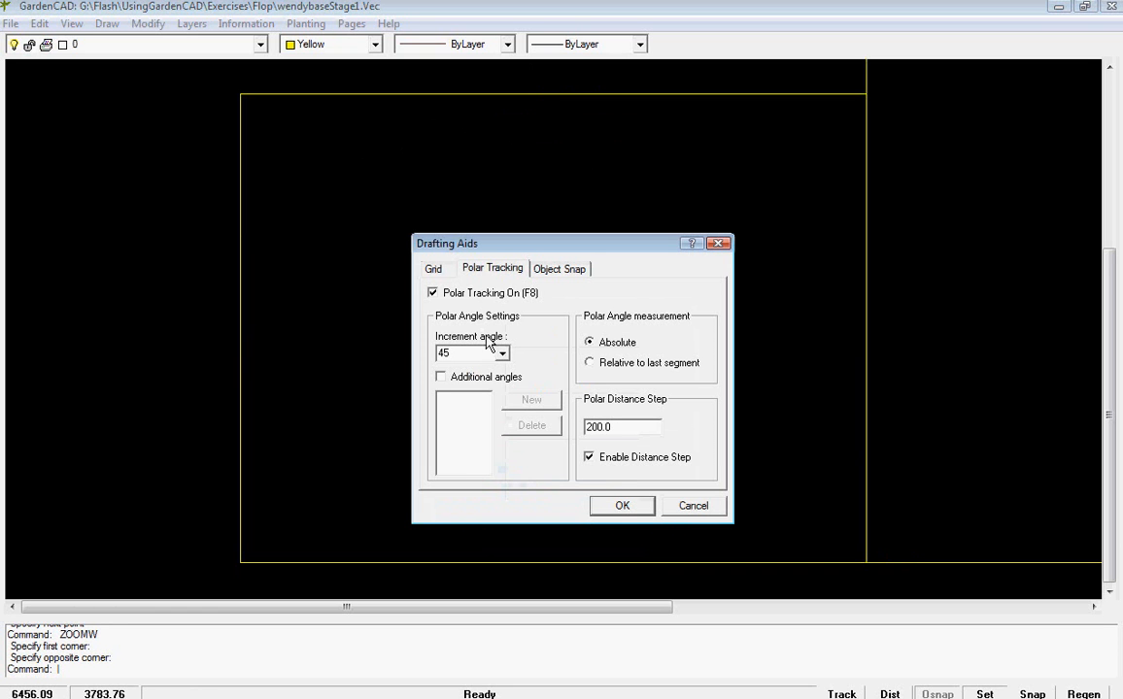
pyautogui.moveTo(611, 428); pyautogui.dragTo(563, 425)
pyautogui.write('100')
pyautogui.click(622, 505)
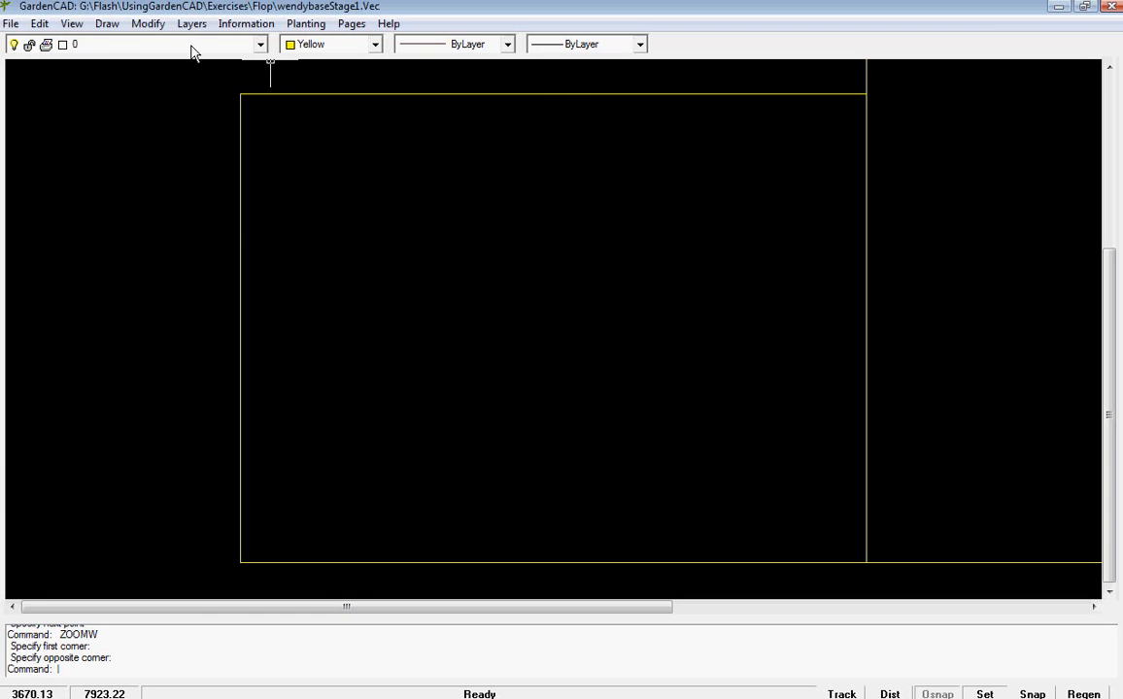
# - Start a Copy of the left rectangle's top edge, using its left endpoint as the base point
pyautogui.click(147, 25)
pyautogui.click(173, 45)
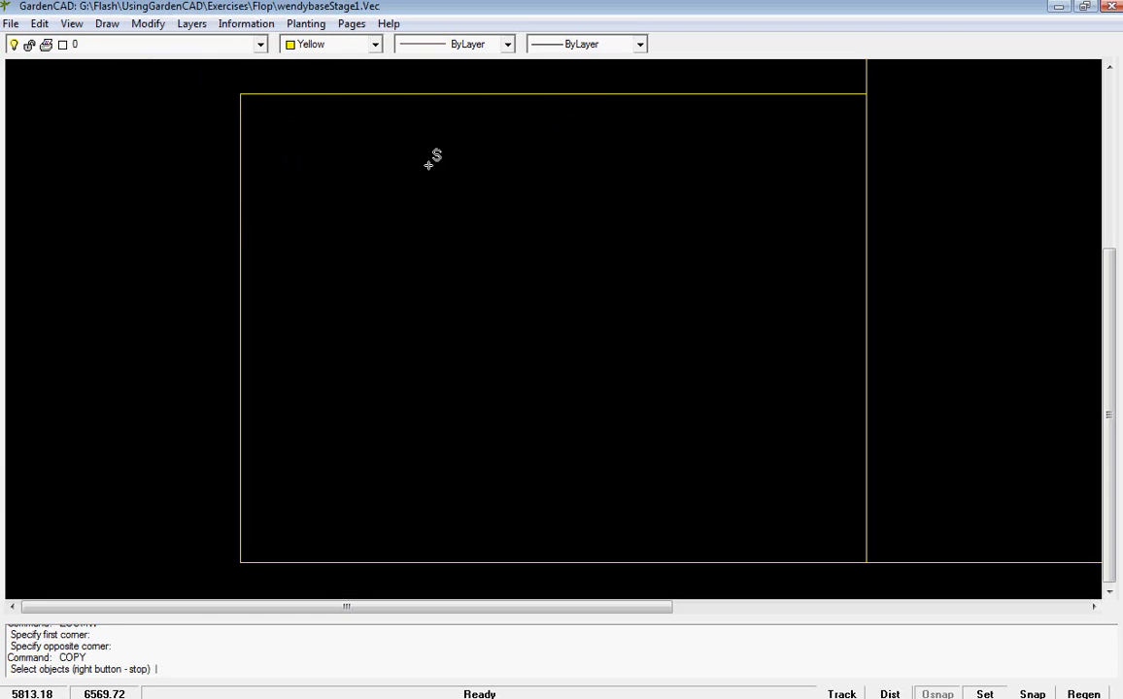
pyautogui.click(567, 95)
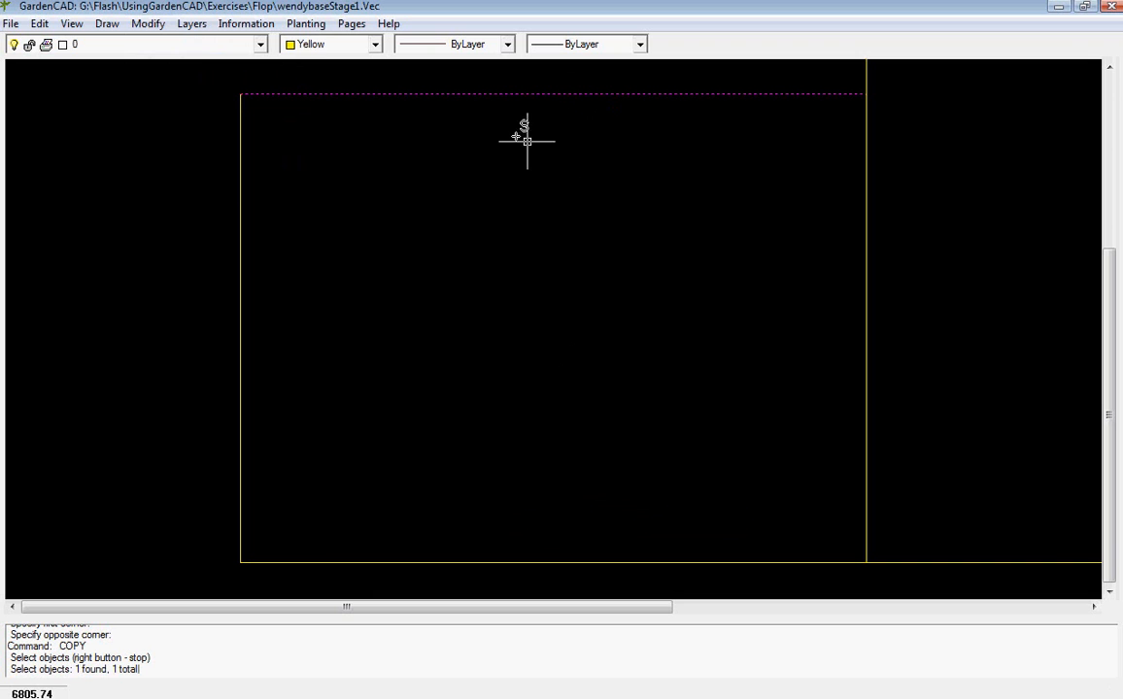
pyautogui.rightClick(432, 94)
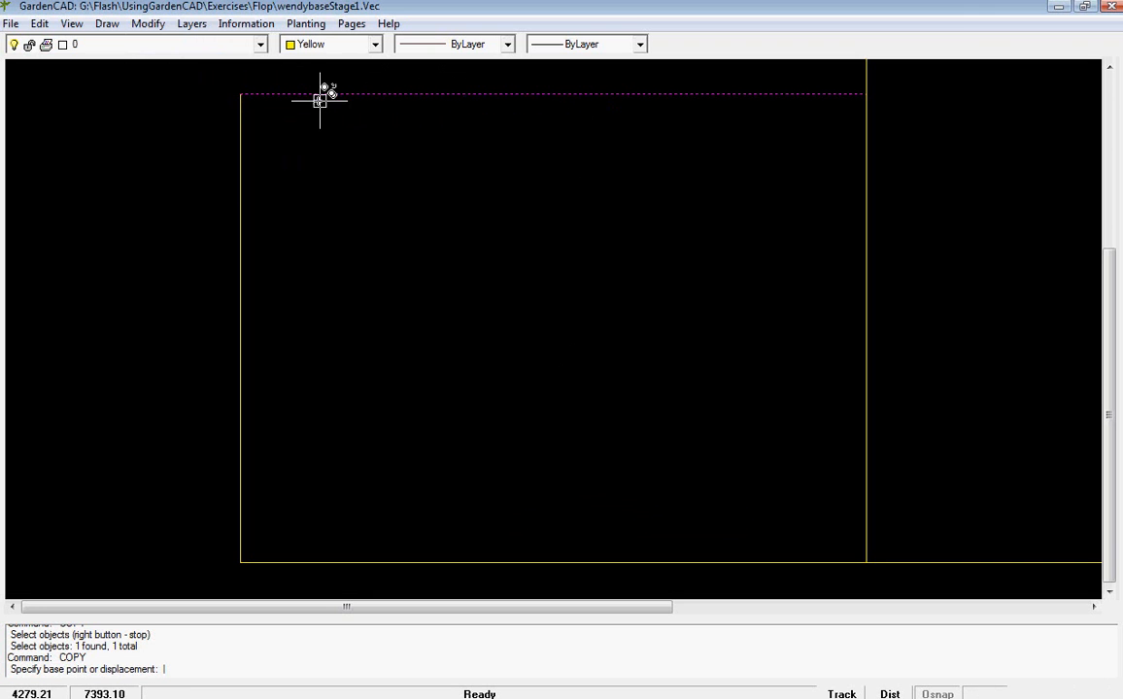
pyautogui.click(240, 93)
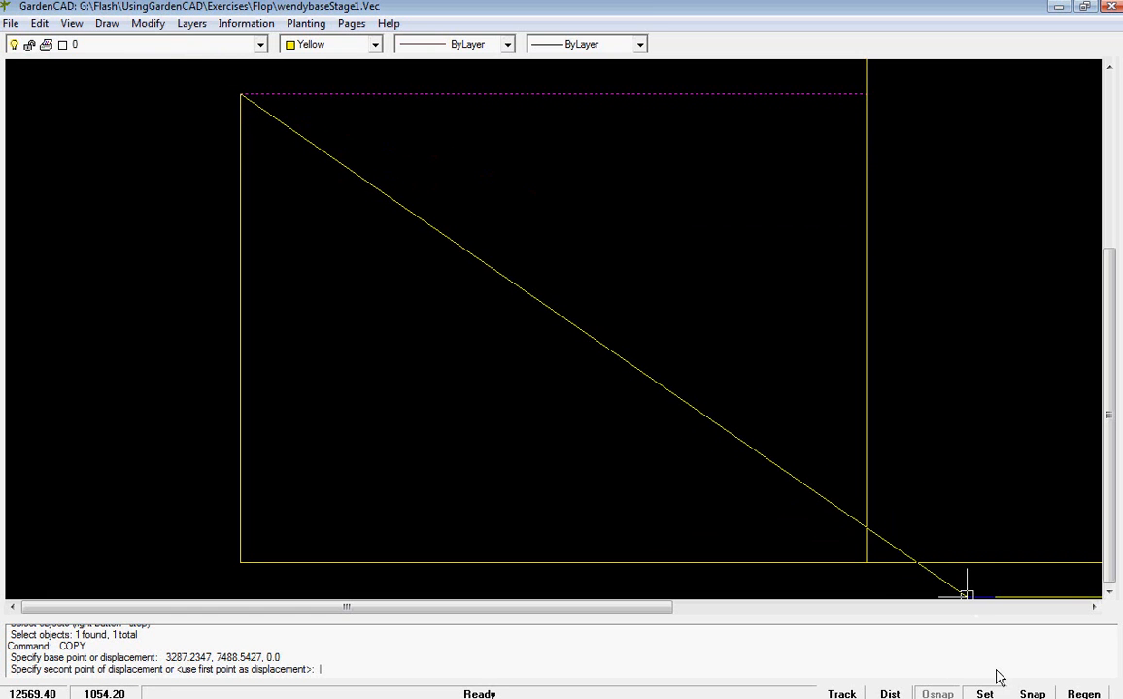
# - Turn off the Endpoint, Midpoint and Perpendicular object snaps and place the copied line 900 directly below the original edge
pyautogui.click(1032, 694)
pyautogui.click(985, 695)
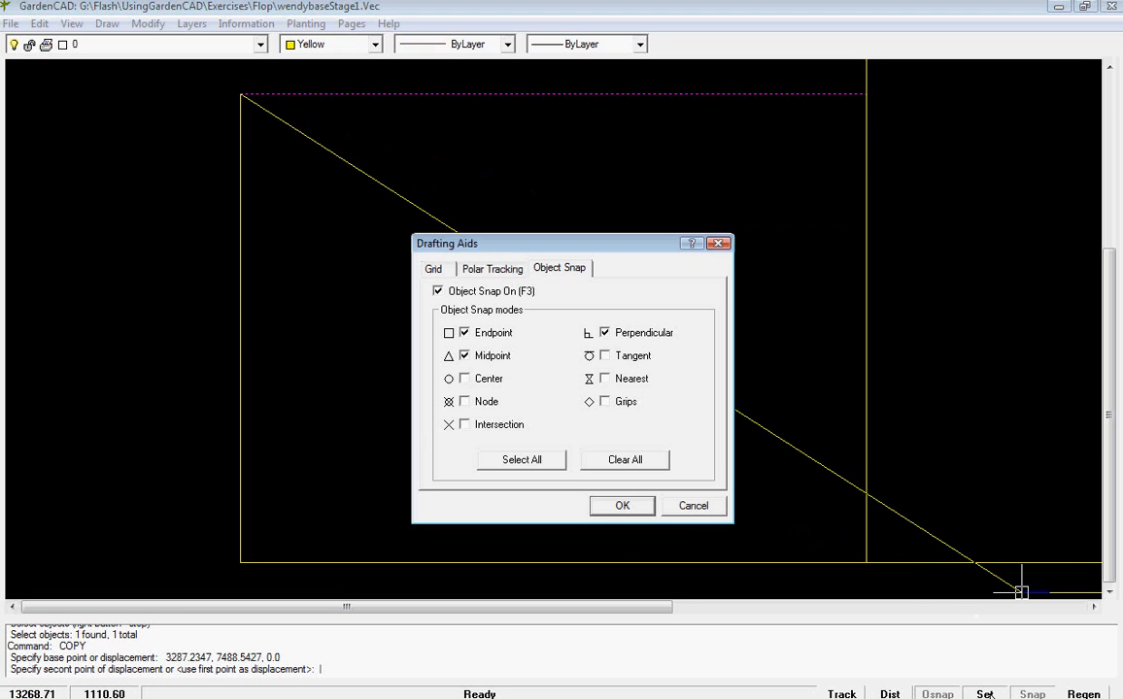
pyautogui.click(464, 333)
pyautogui.click(495, 271)
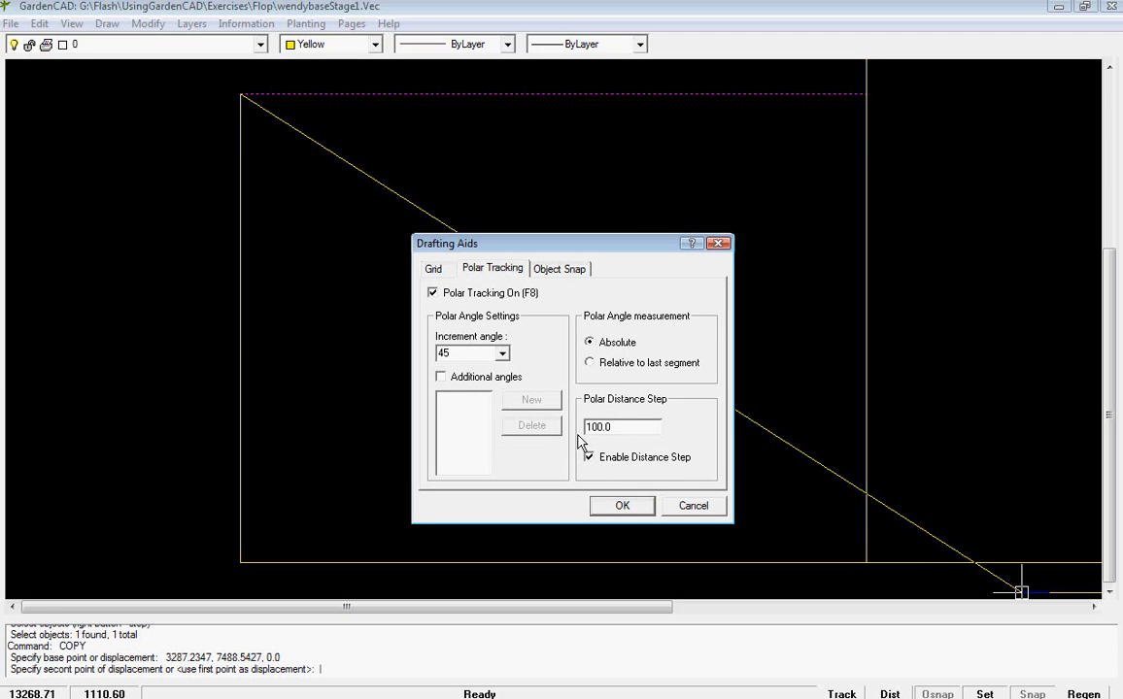
pyautogui.click(621, 508)
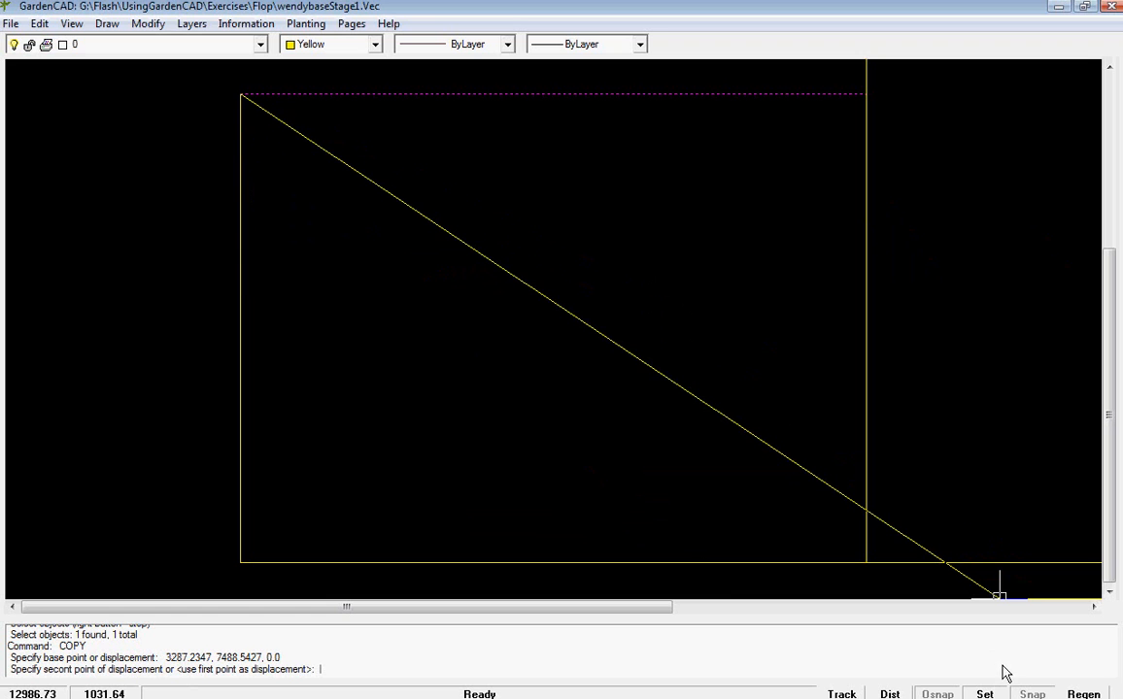
pyautogui.click(985, 694)
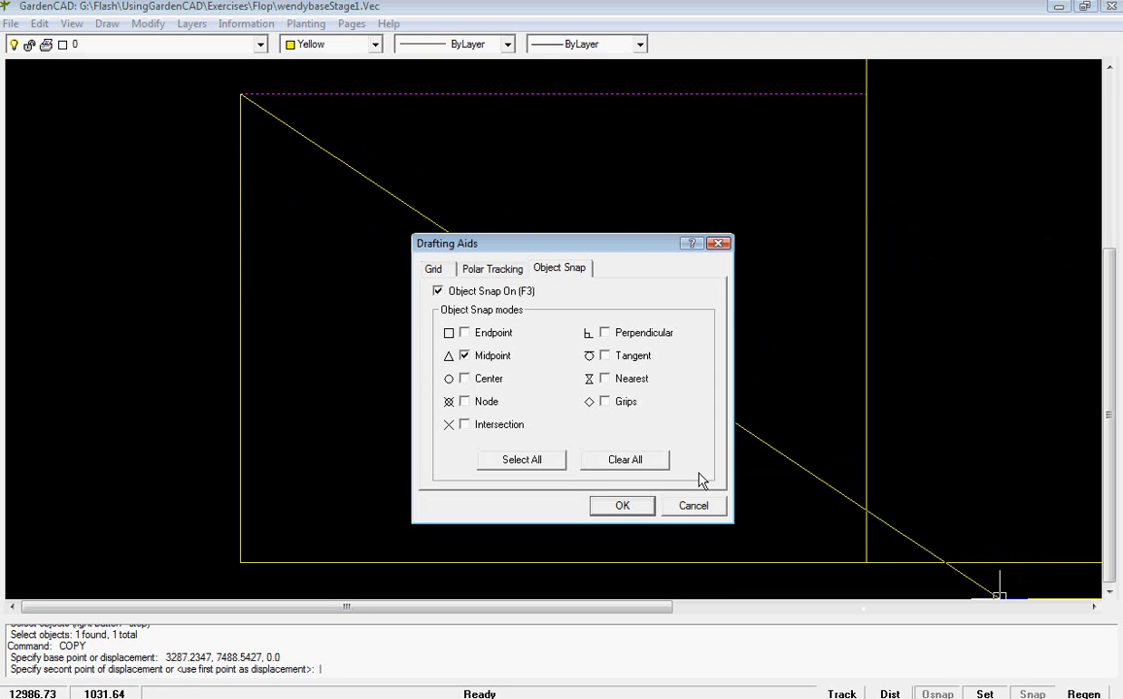
pyautogui.click(622, 506)
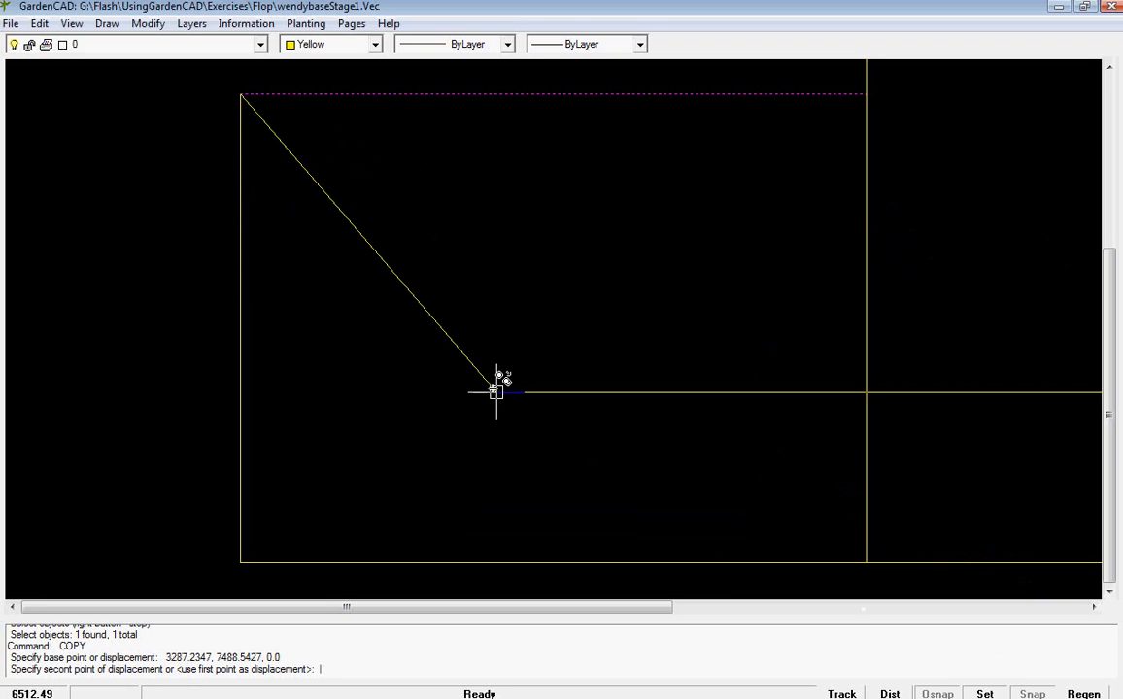
pyautogui.click(241, 164)
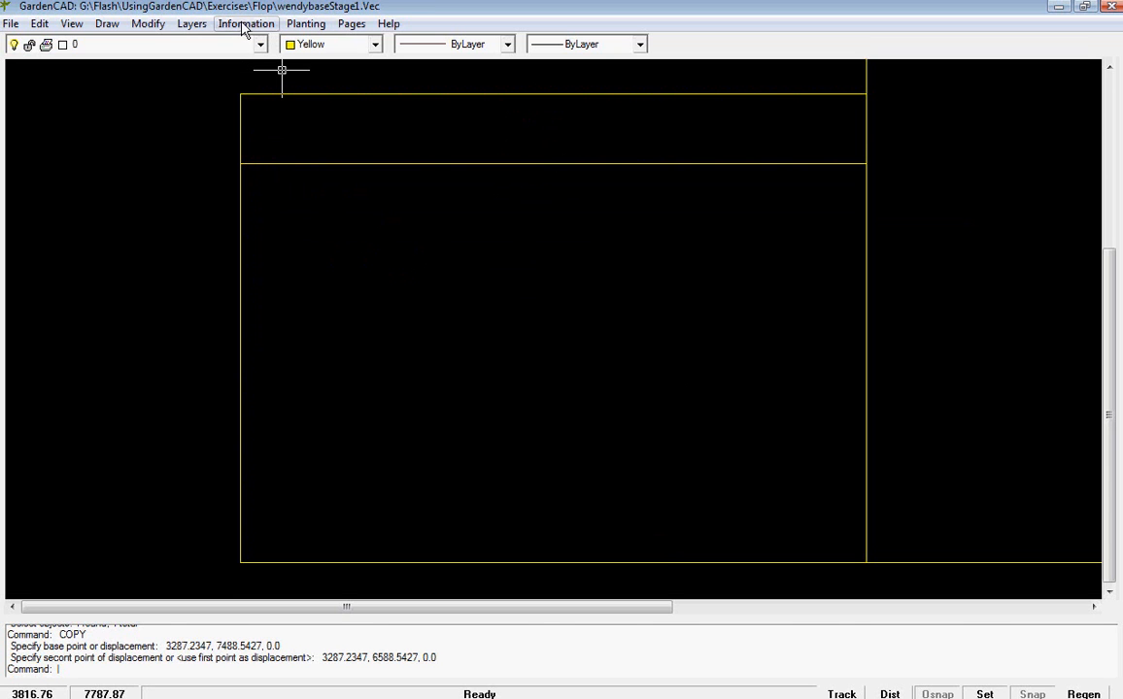
# - Turn on the Endpoint object snap and measure the gap between the section's top edge and its copy along the left side
pyautogui.click(983, 694)
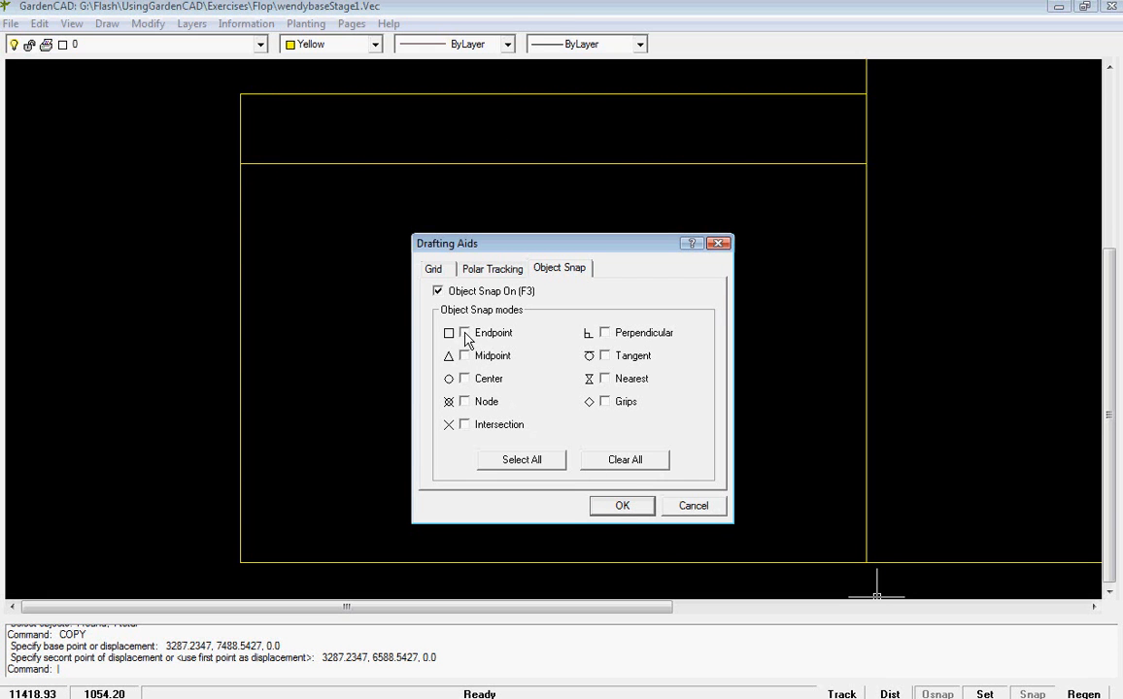
pyautogui.click(622, 507)
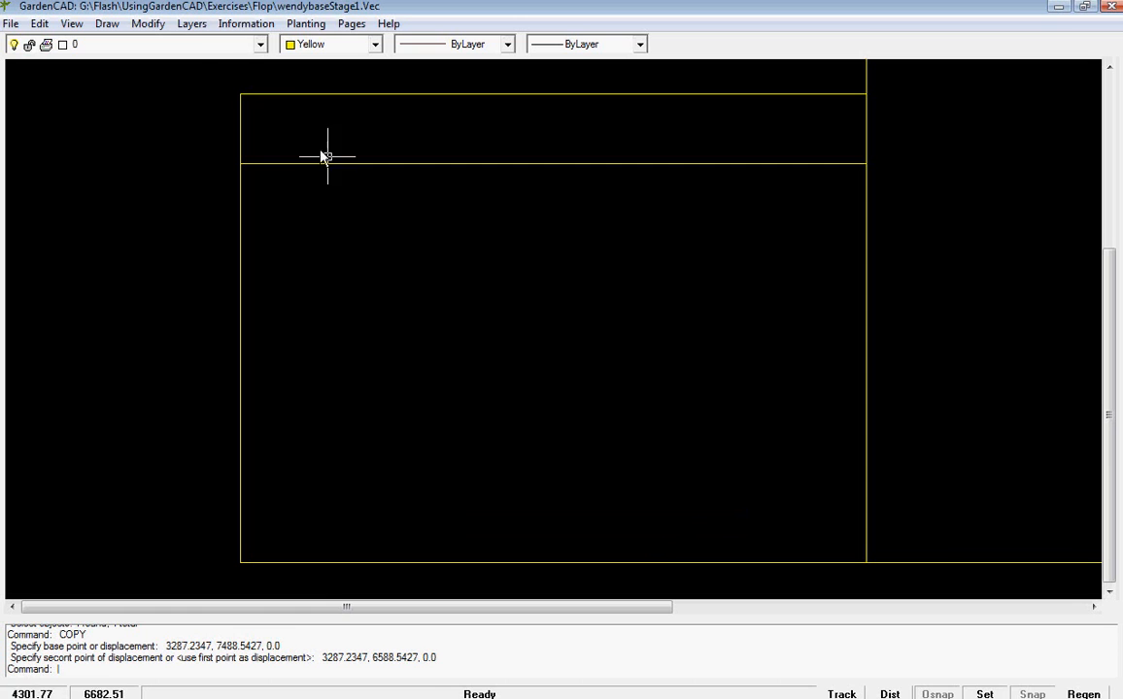
pyautogui.click(243, 23)
pyautogui.click(231, 43)
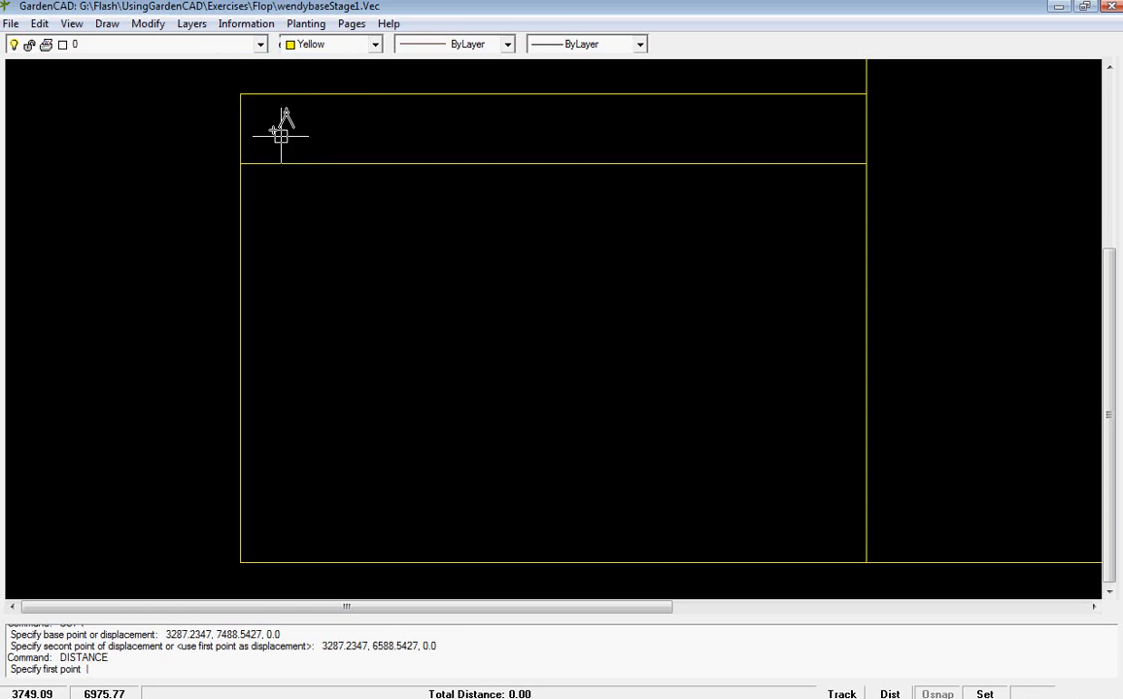
pyautogui.click(241, 94)
pyautogui.click(241, 163)
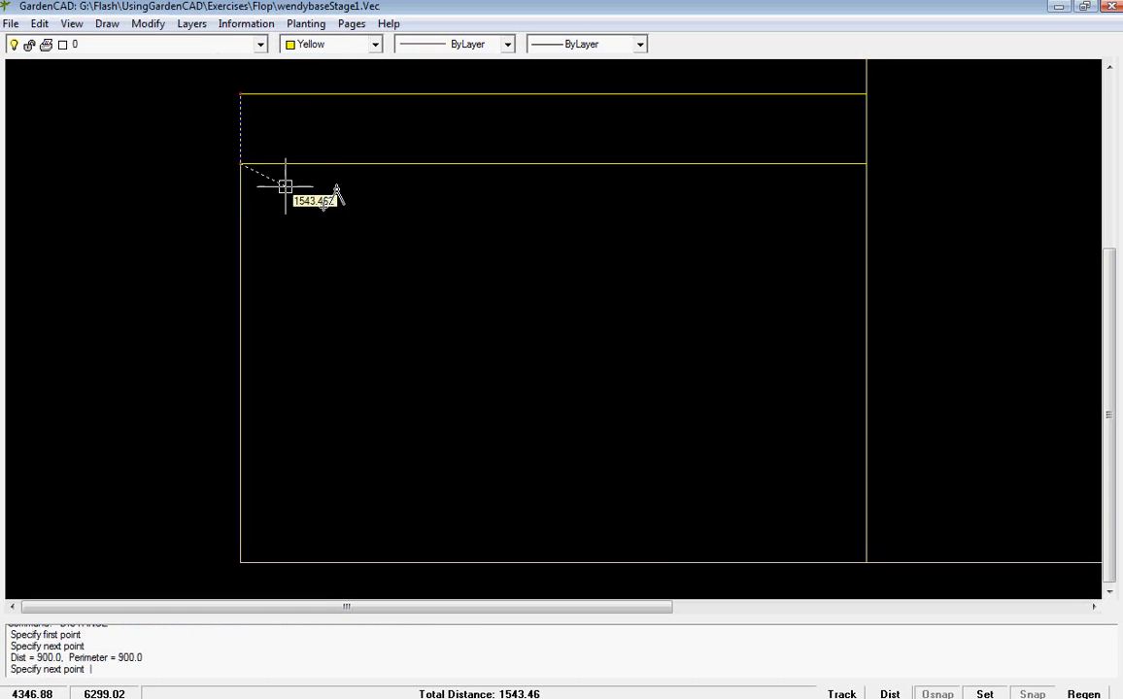
pyautogui.press('Return')
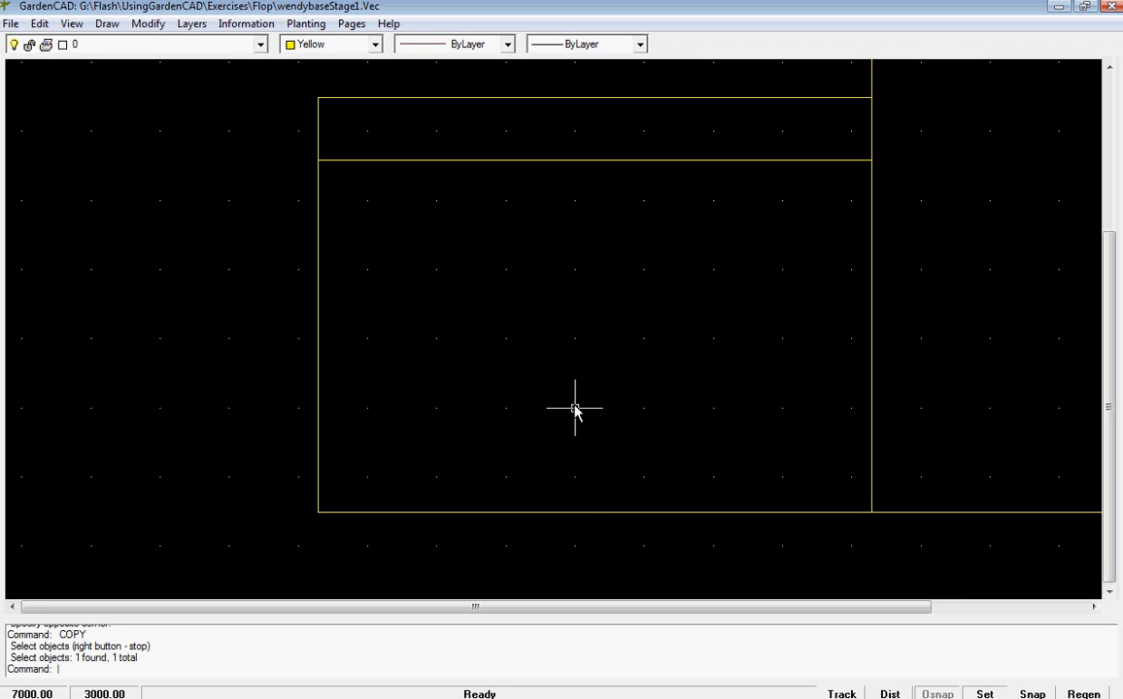
# - Copy the plan's bottom edge 700 straight up, using its midpoint as the base point
pyautogui.click(150, 29)
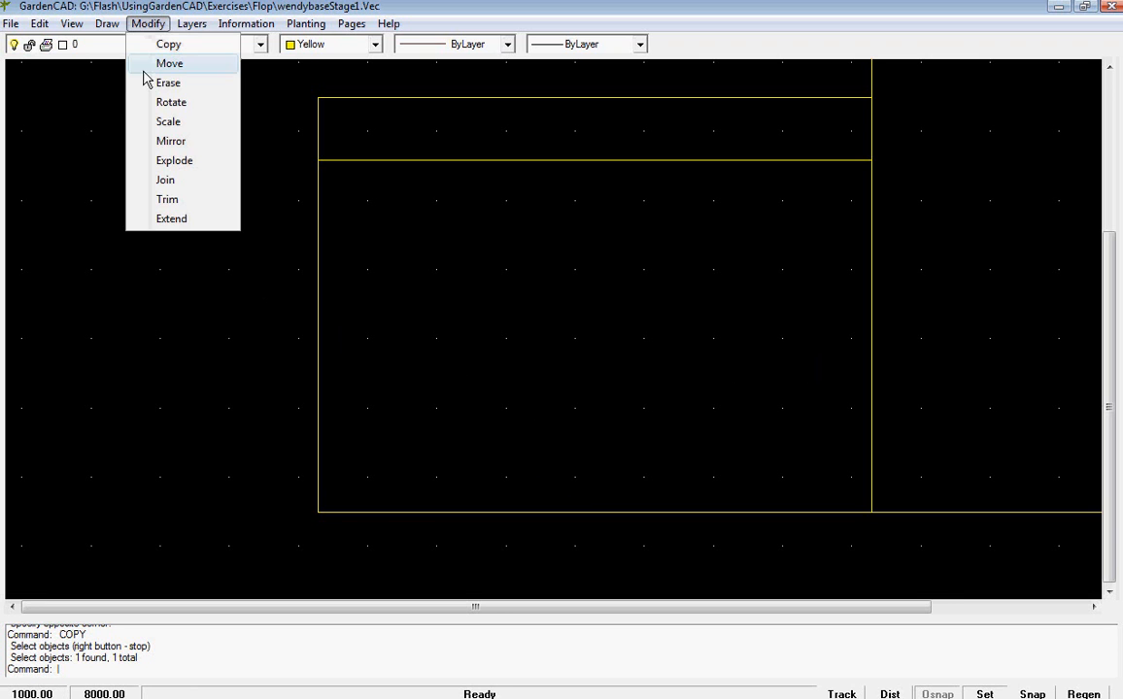
pyautogui.click(173, 46)
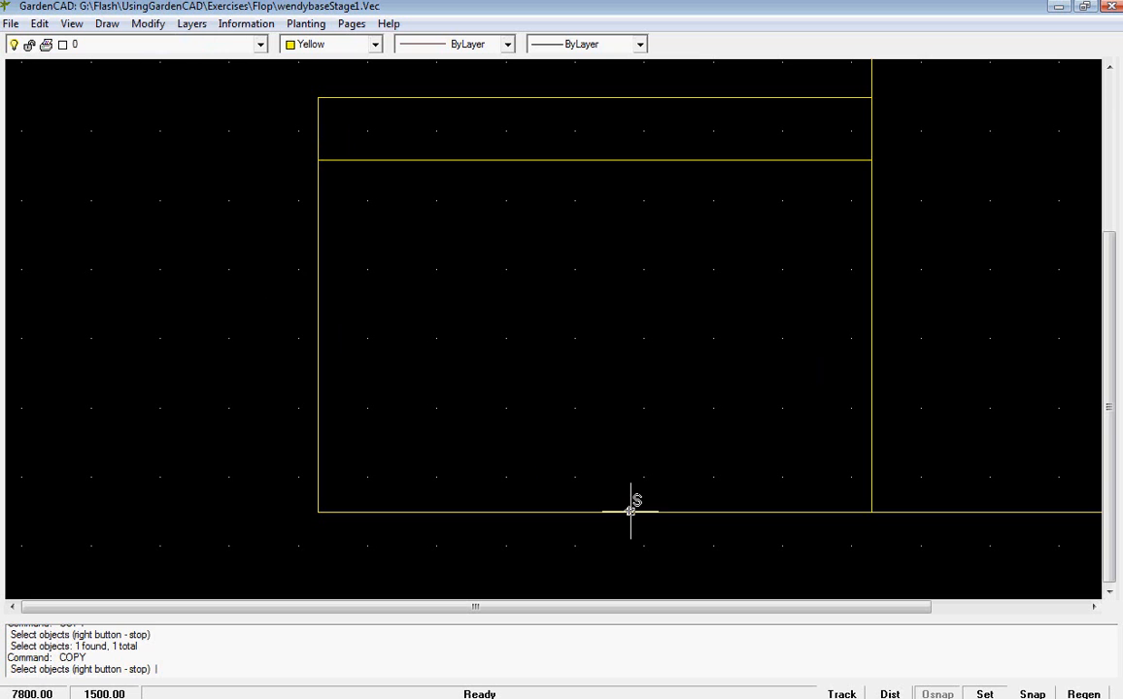
pyautogui.click(632, 511)
pyautogui.rightClick(631, 510)
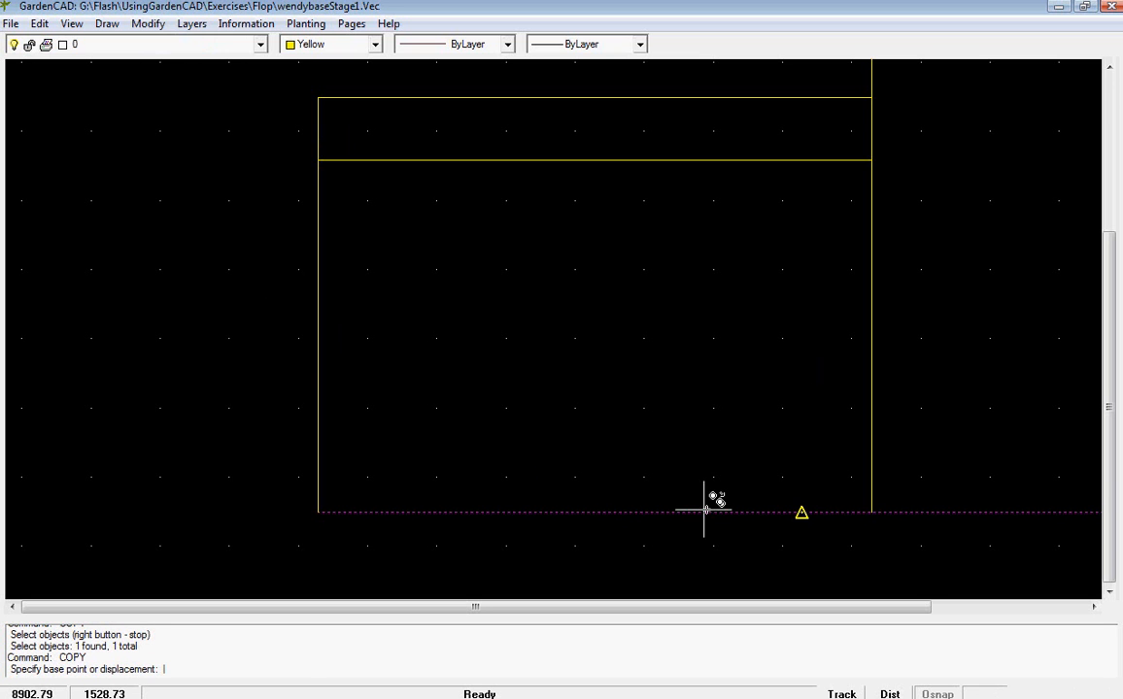
pyautogui.click(802, 512)
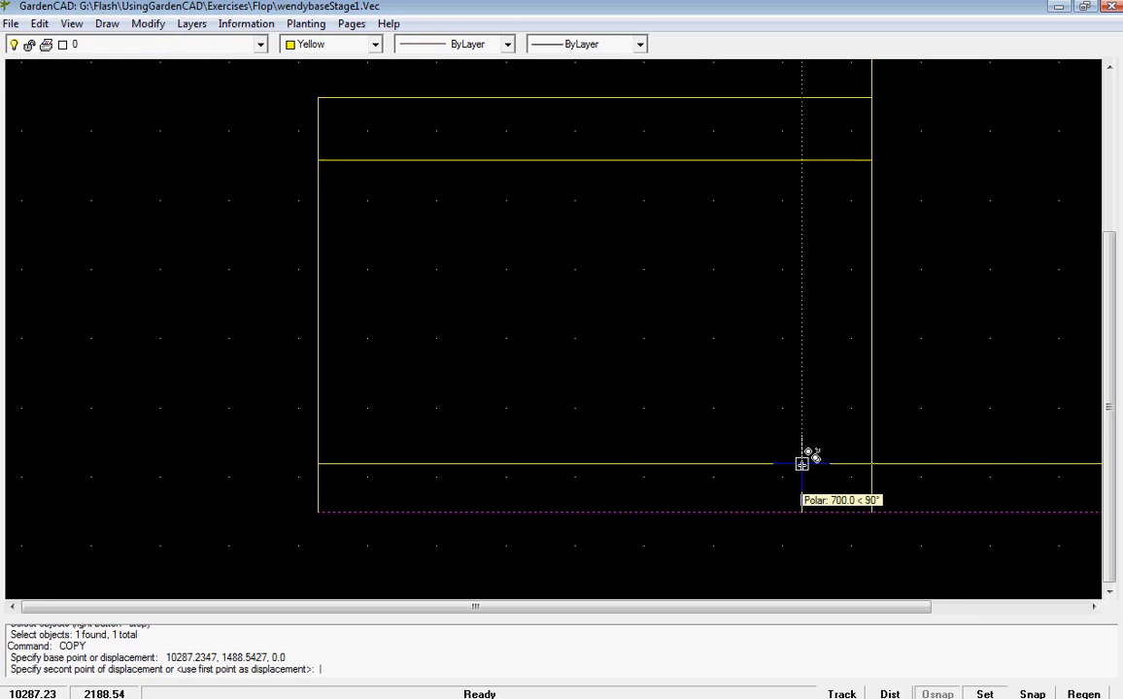
pyautogui.click(801, 464)
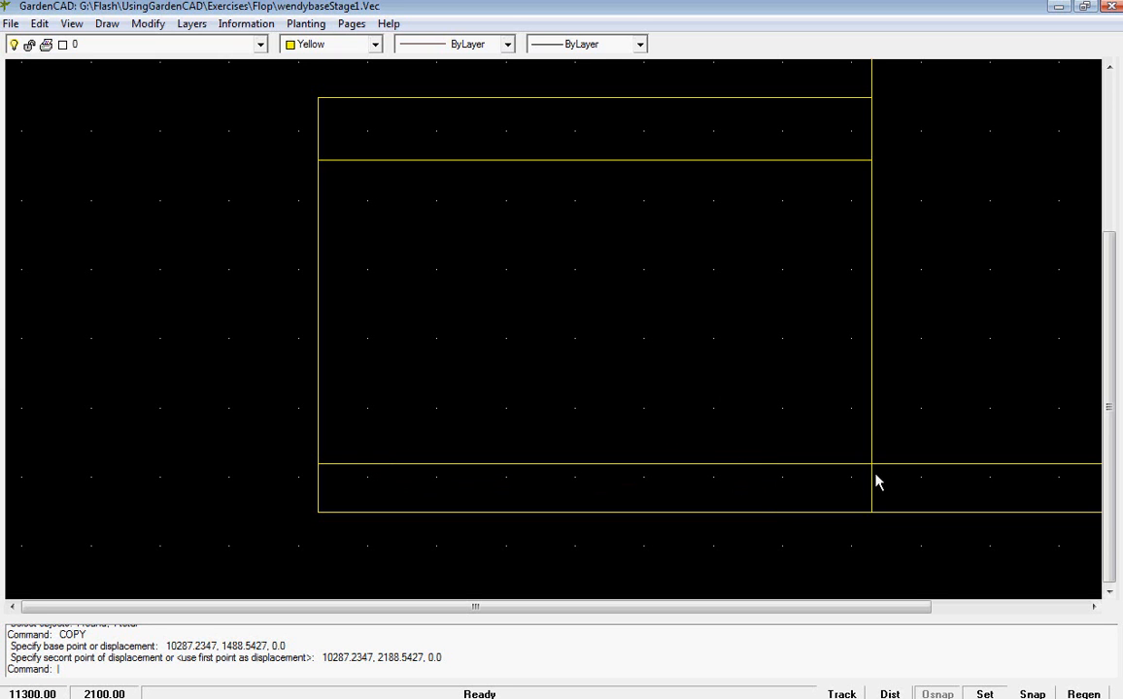
# - Trim the new lower line where it extends right of the vertical divider, using the divider as the cutting edge
pyautogui.click(150, 25)
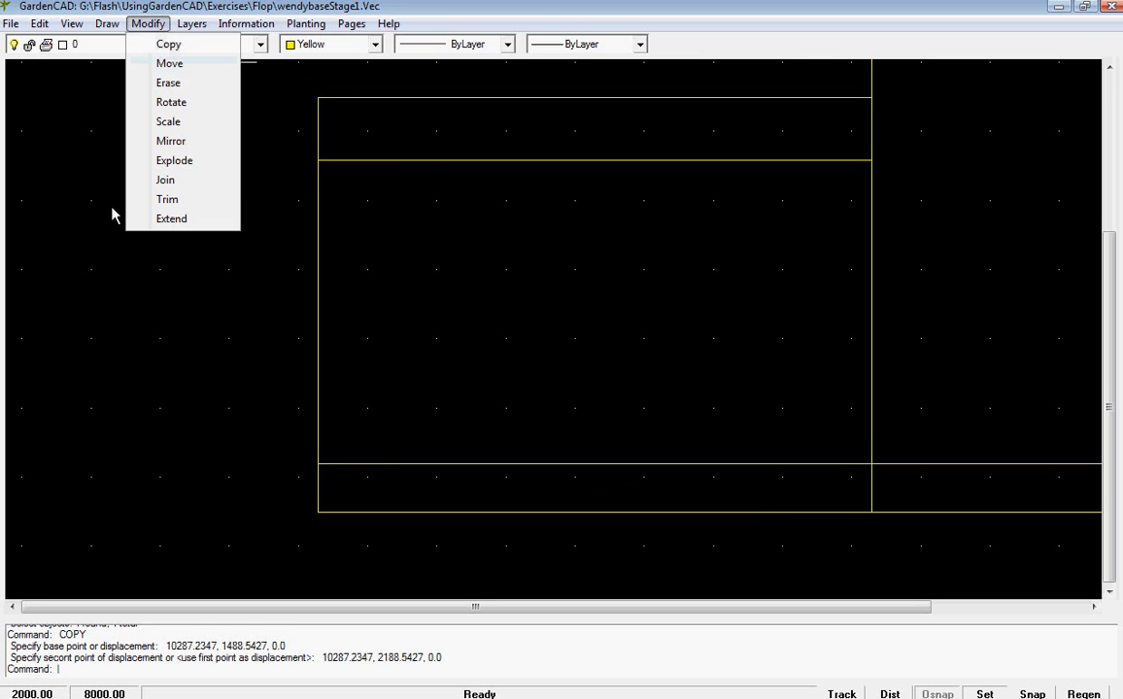
pyautogui.click(167, 199)
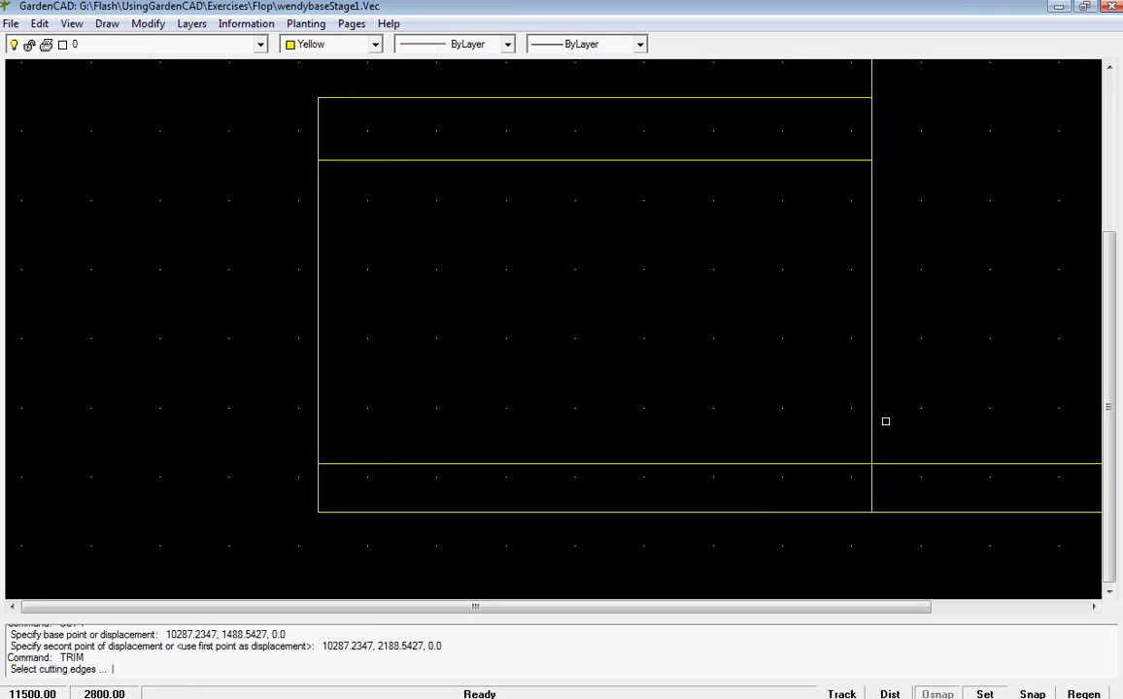
pyautogui.click(871, 440)
pyautogui.press('Return')
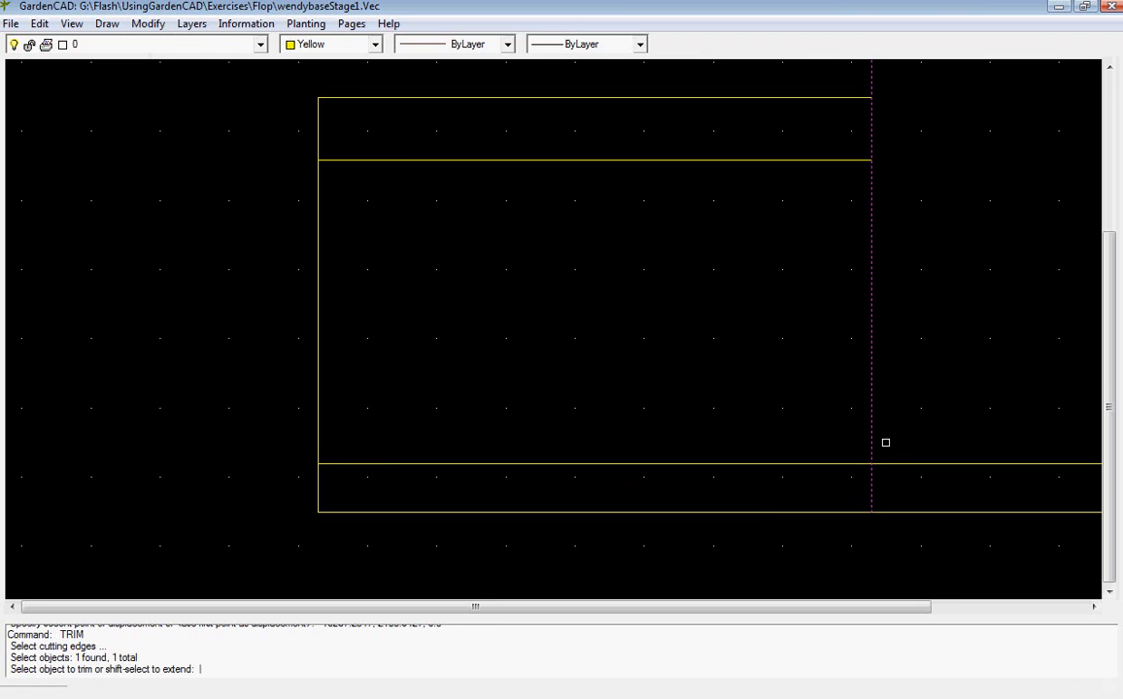
pyautogui.click(887, 463)
pyautogui.press('Return')
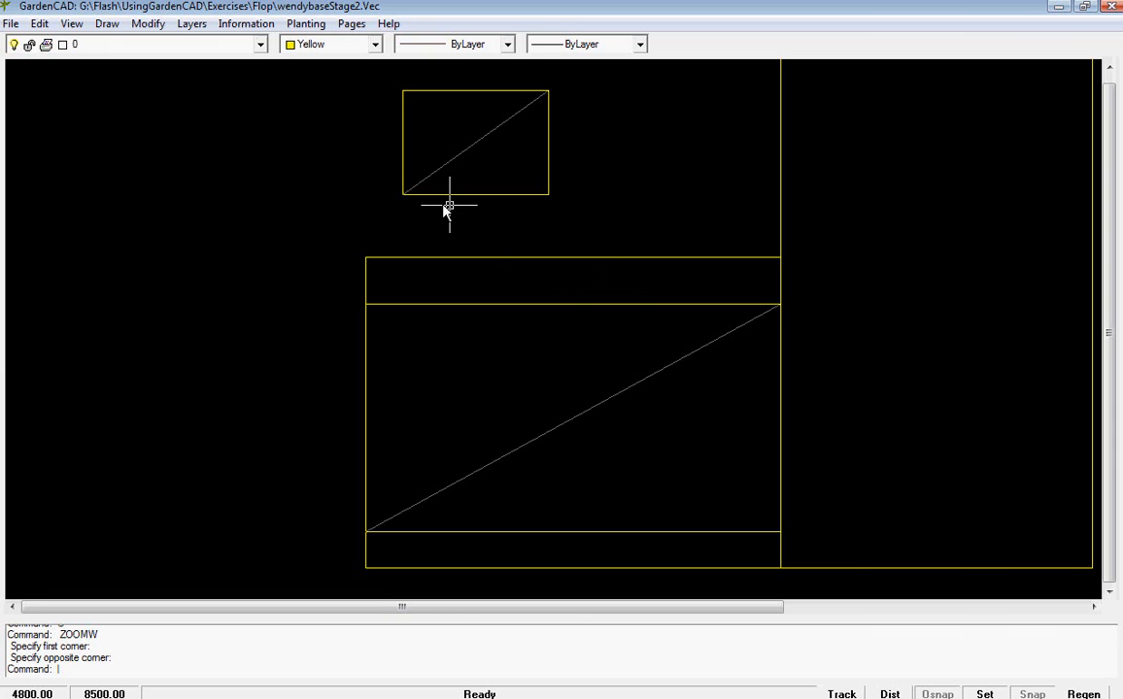
# - Move the small rectangle with its diagonal from the diagonal's midpoint to the midpoint of the large section's diagonal
pyautogui.moveTo(372, 82); pyautogui.dragTo(569, 215)
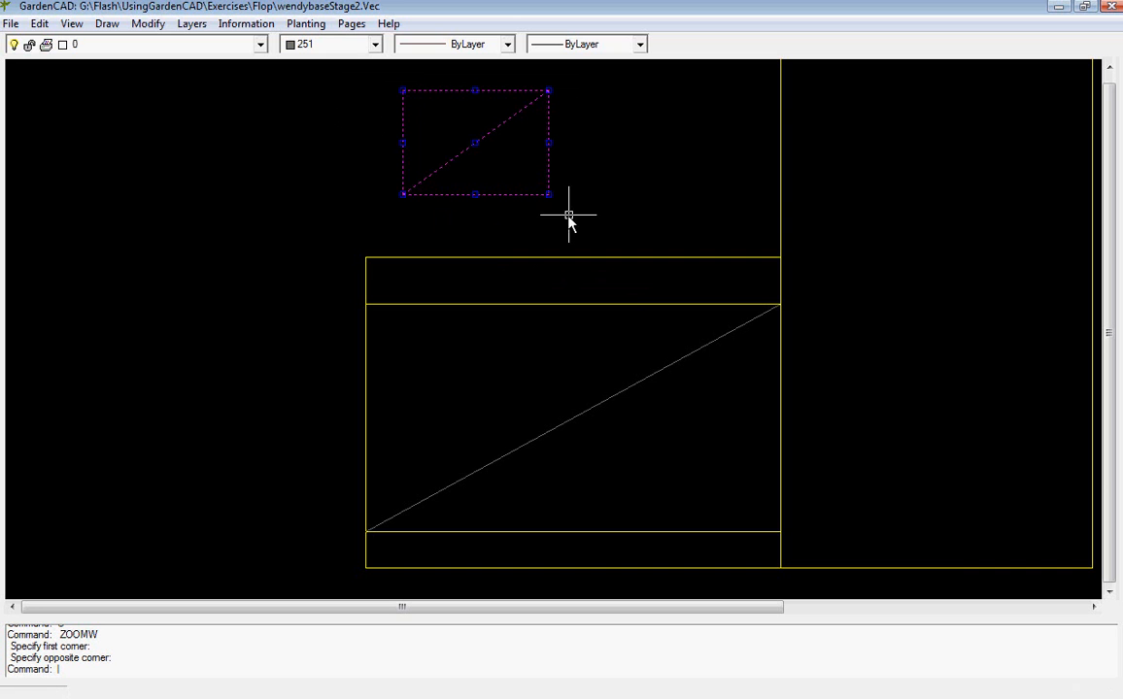
pyautogui.rightClick(662, 183)
pyautogui.click(712, 287)
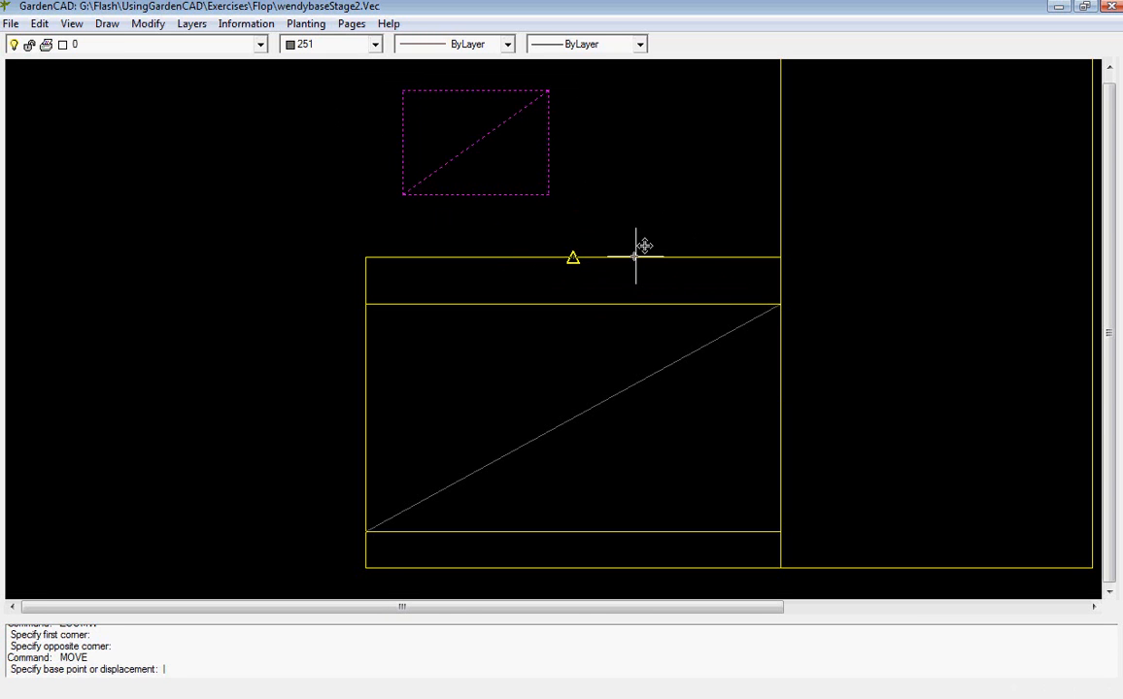
pyautogui.click(474, 142)
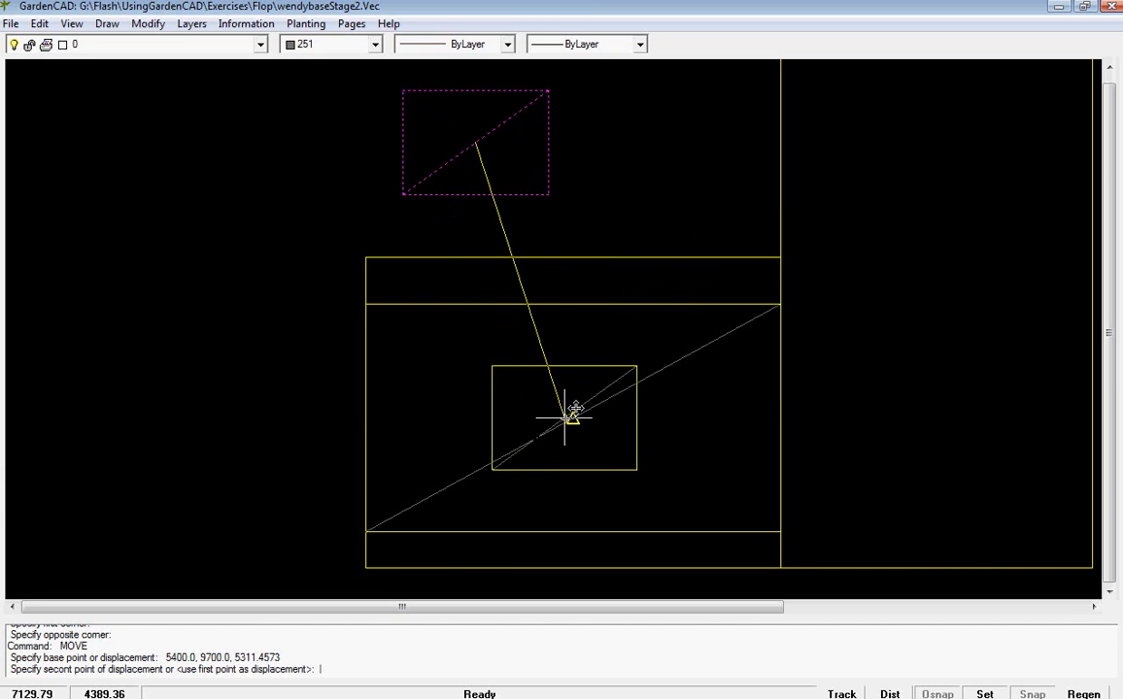
pyautogui.click(573, 417)
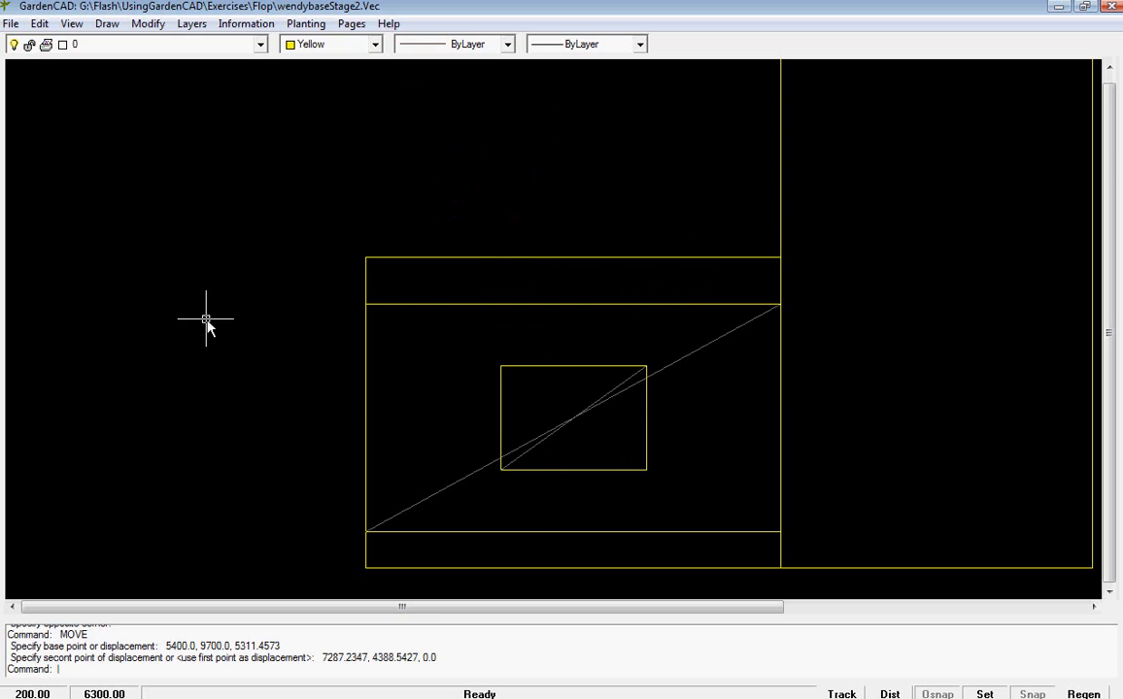
# - Erase the two construction diagonals of the large section and the centred rectangle
pyautogui.click(682, 358)
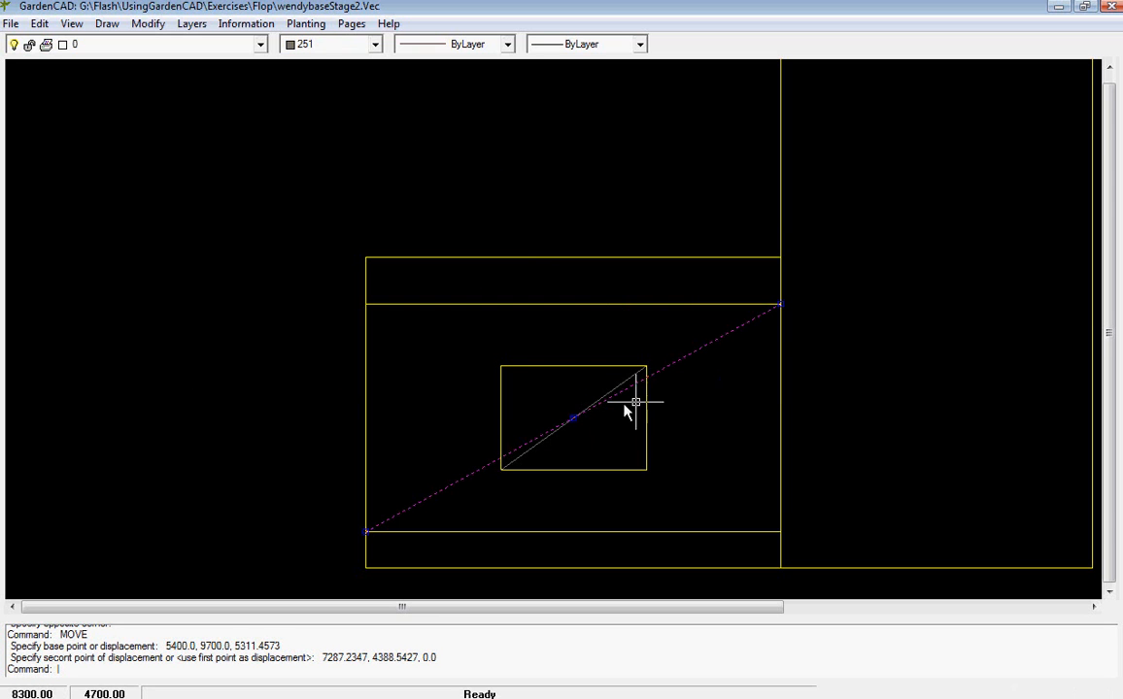
pyautogui.click(577, 424)
pyautogui.rightClick(548, 437)
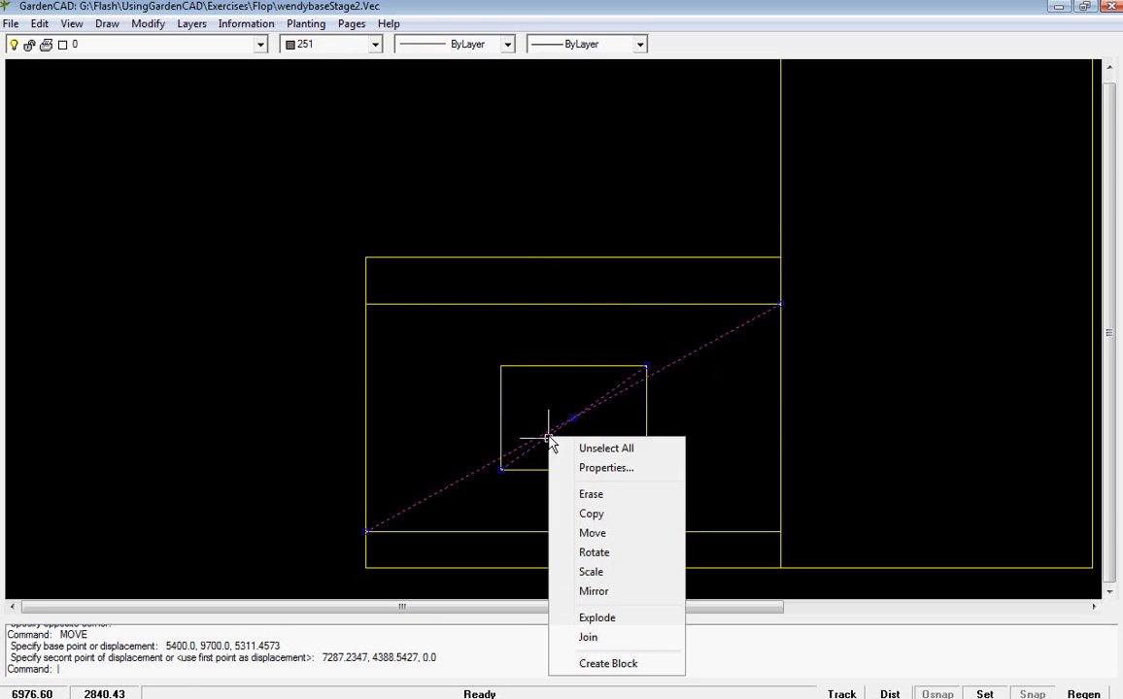
pyautogui.click(590, 494)
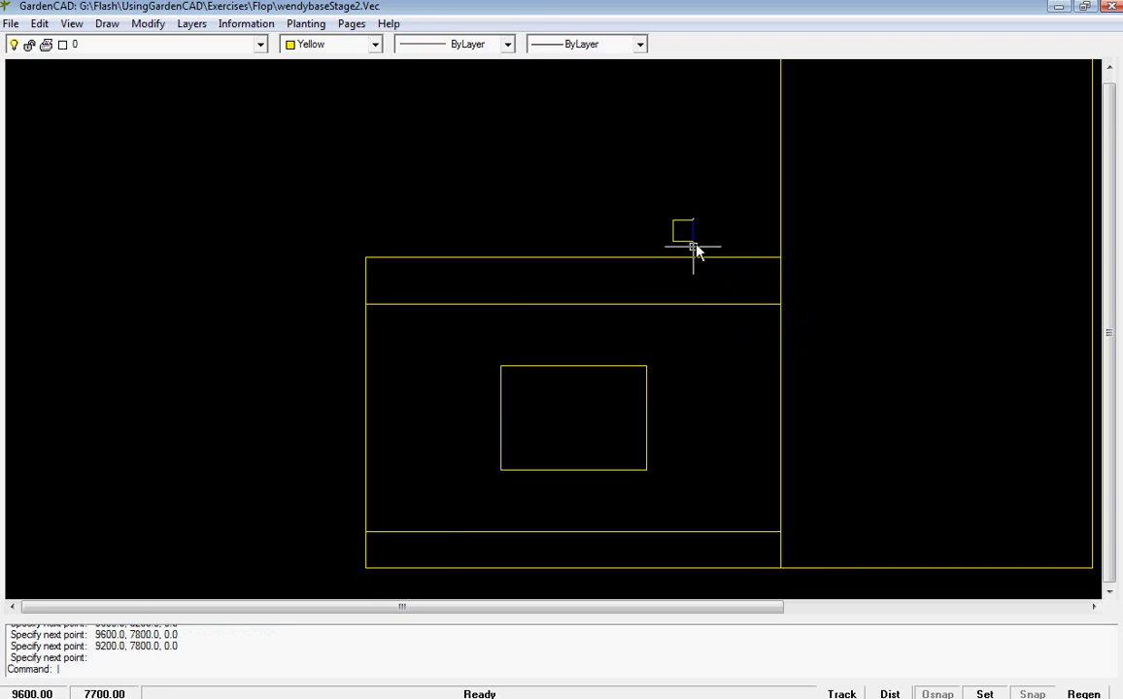
# - Frame the small square above the section's top edge and turn on the Midpoint object snap
pyautogui.scroll(3, 688, 237)
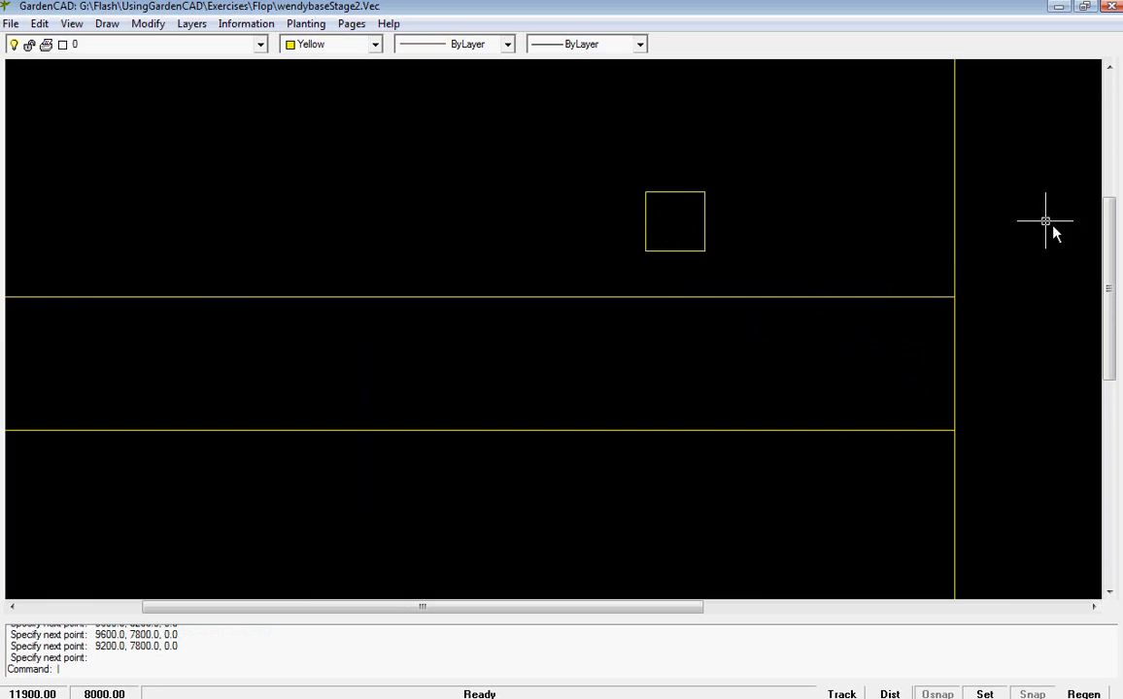
pyautogui.moveTo(1108, 283); pyautogui.dragTo(1111, 234)
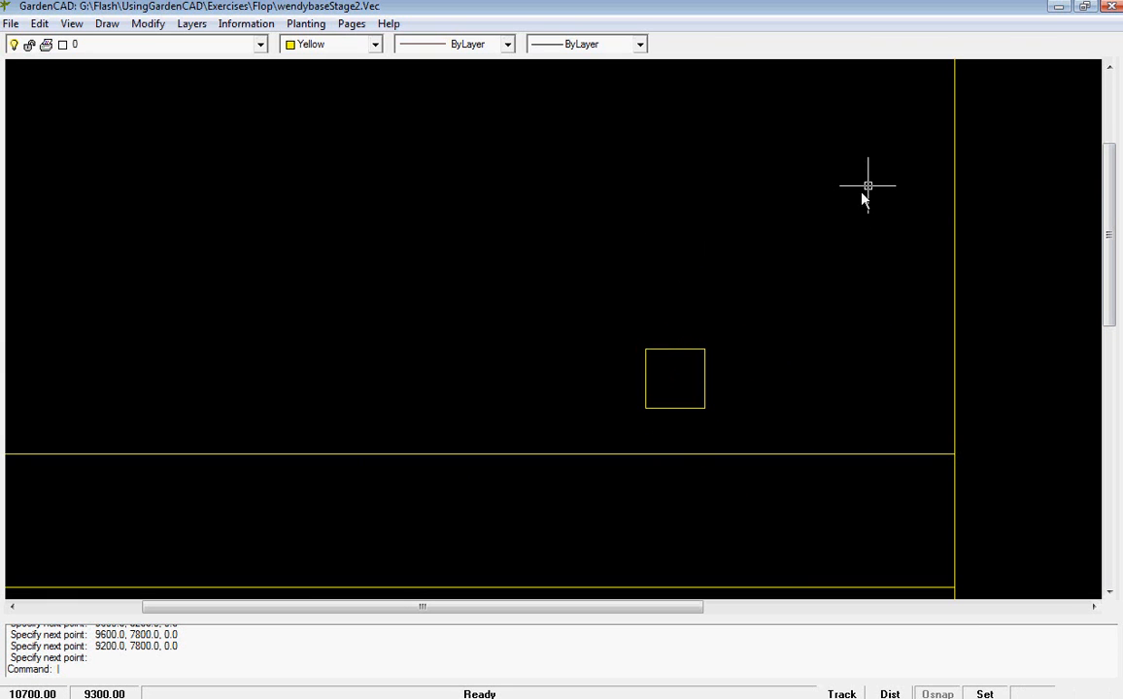
pyautogui.click(985, 694)
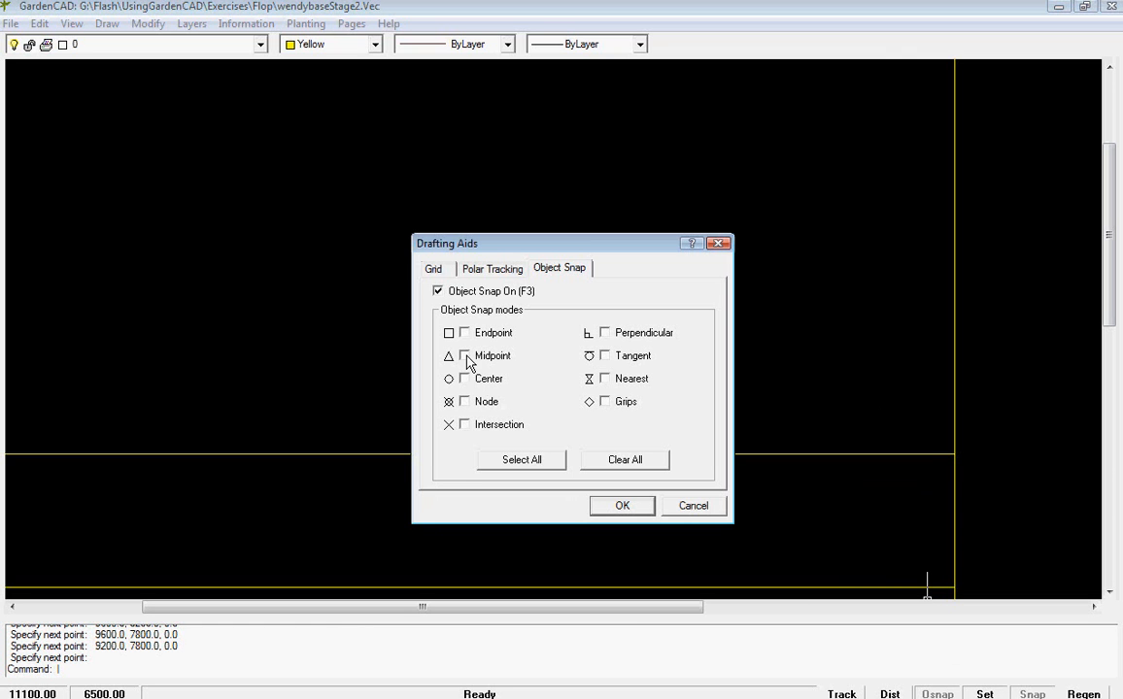
pyautogui.click(623, 506)
# - Copy the small square four times straight up at 500 spacing, using its bottom edge's midpoint as the base point
pyautogui.moveTo(614, 319); pyautogui.dragTo(735, 427)
pyautogui.rightClick(734, 426)
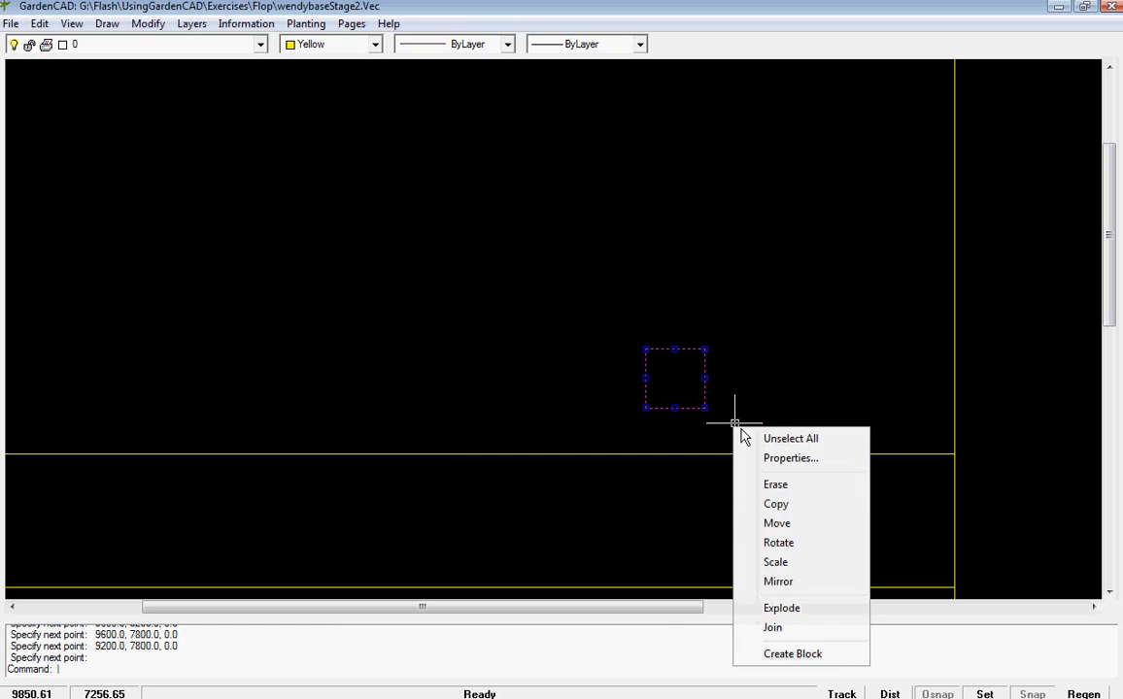
pyautogui.click(781, 506)
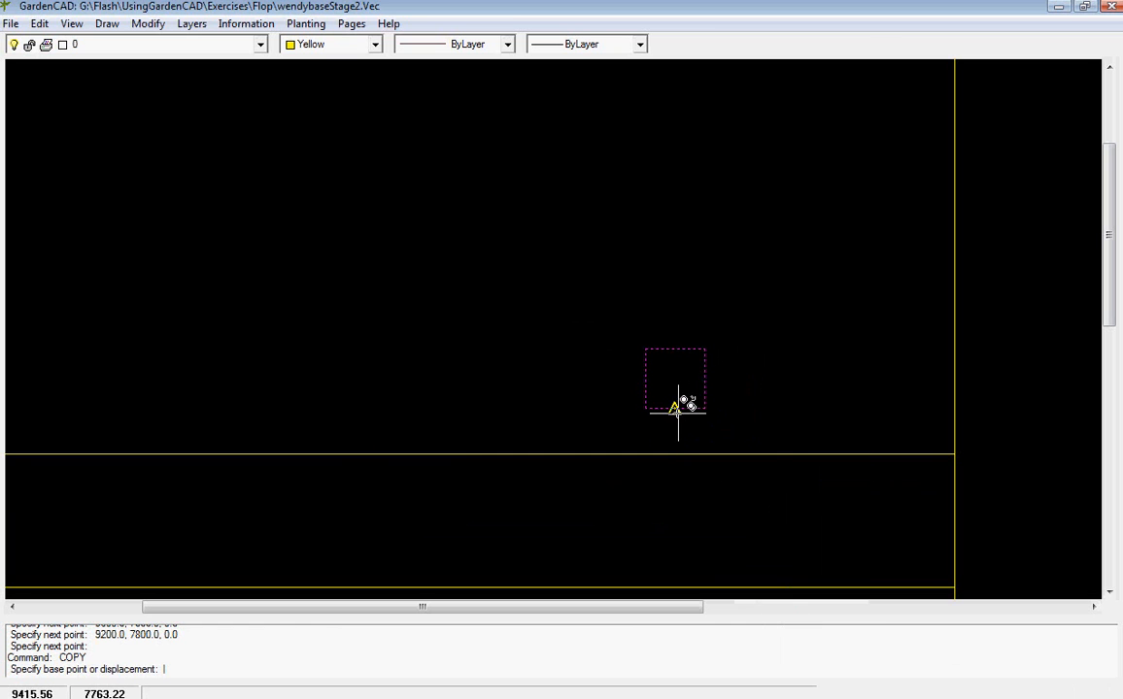
pyautogui.click(675, 409)
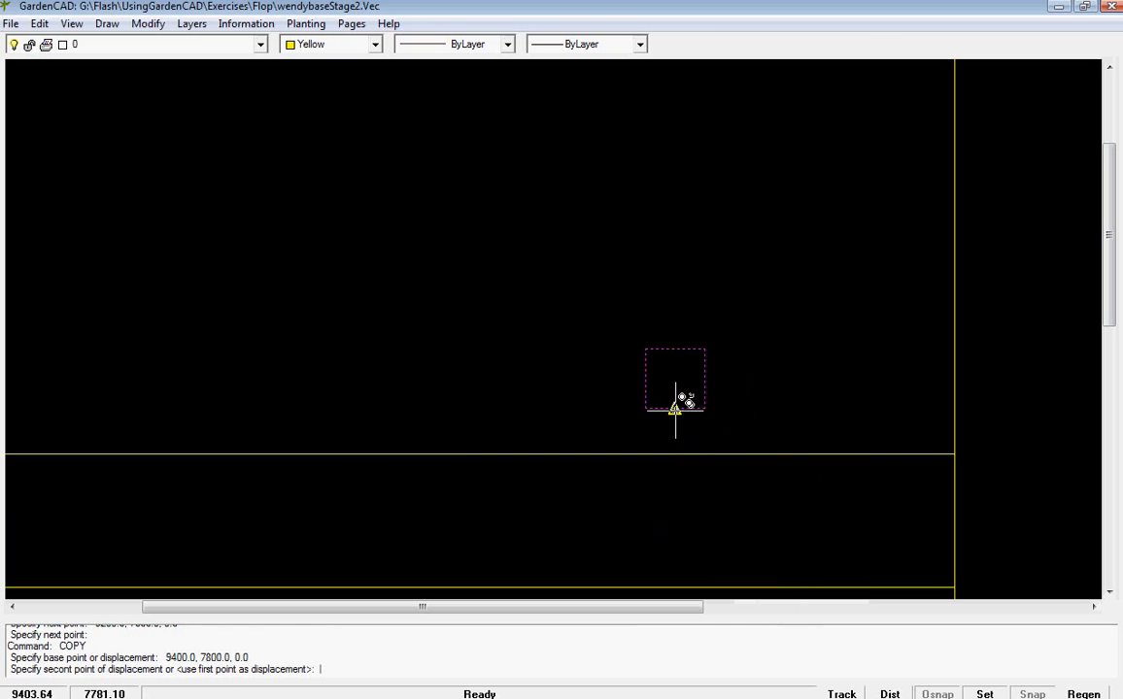
pyautogui.click(675, 335)
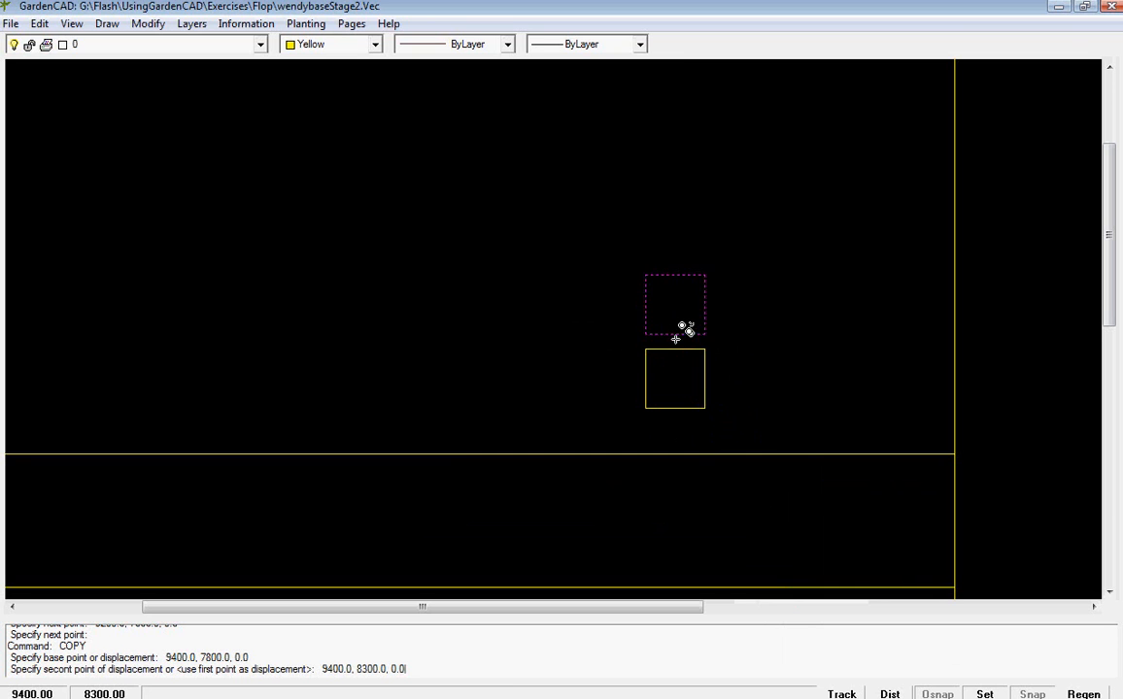
pyautogui.click(675, 260)
pyautogui.click(675, 184)
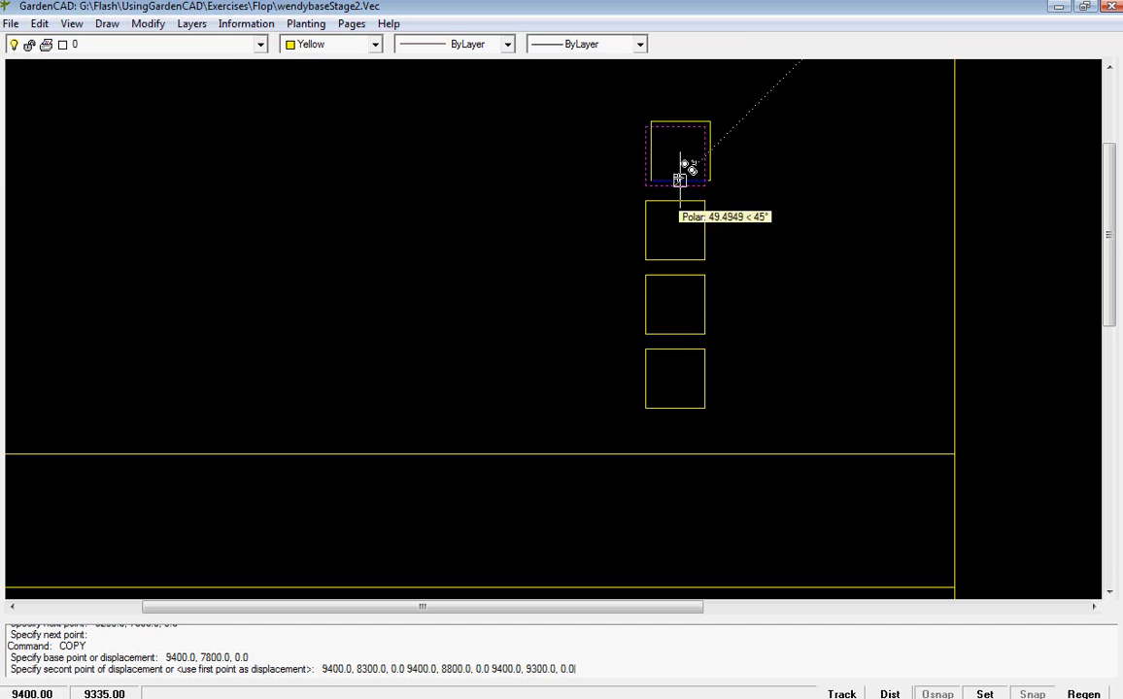
pyautogui.click(677, 109)
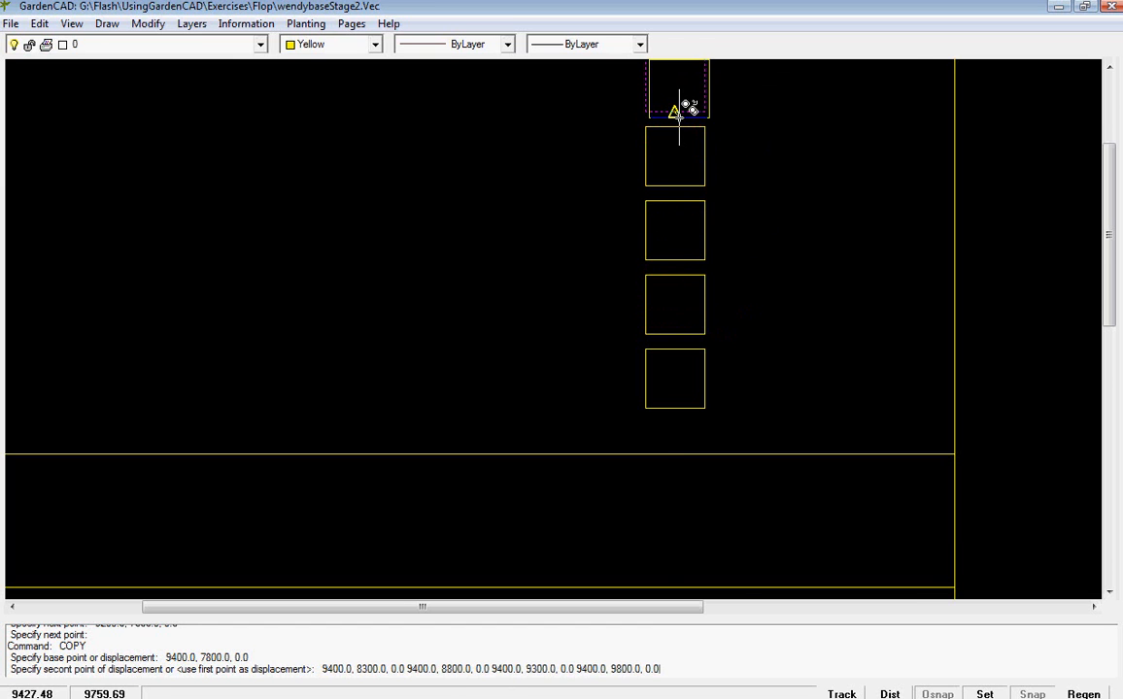
pyautogui.press('Return')
# - Copy the column of five squares three times to the right at 500 spacing, using the middle square's left-edge midpoint as base point
pyautogui.scroll(-2, 794, 174)
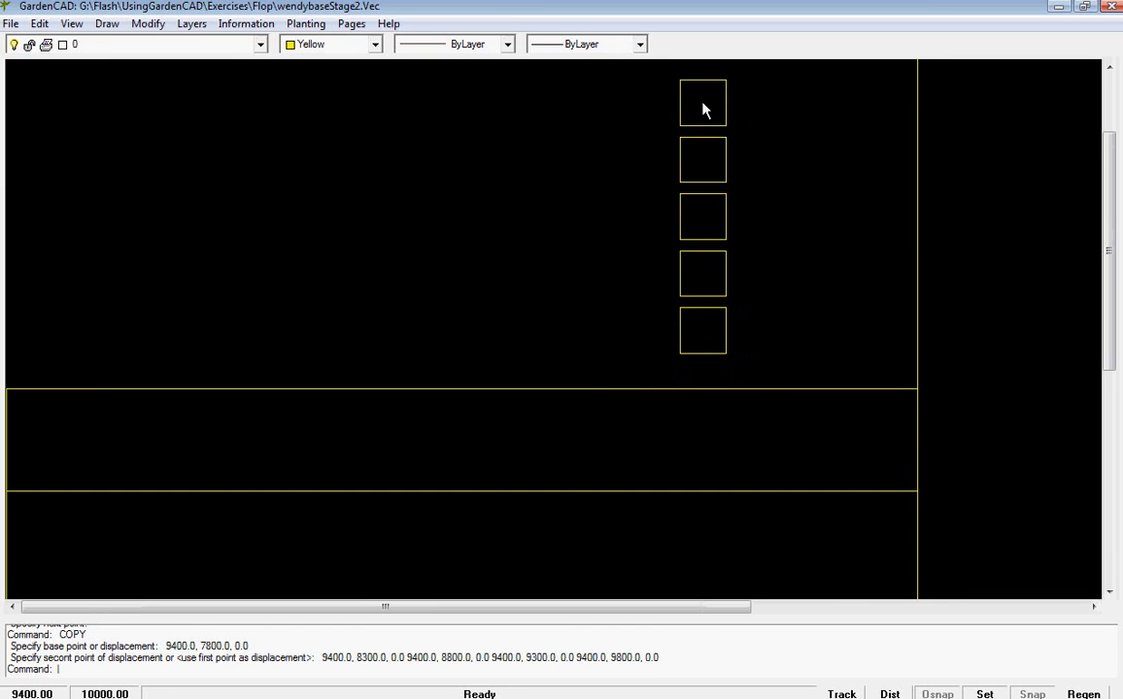
pyautogui.click(669, 72)
pyautogui.click(760, 354)
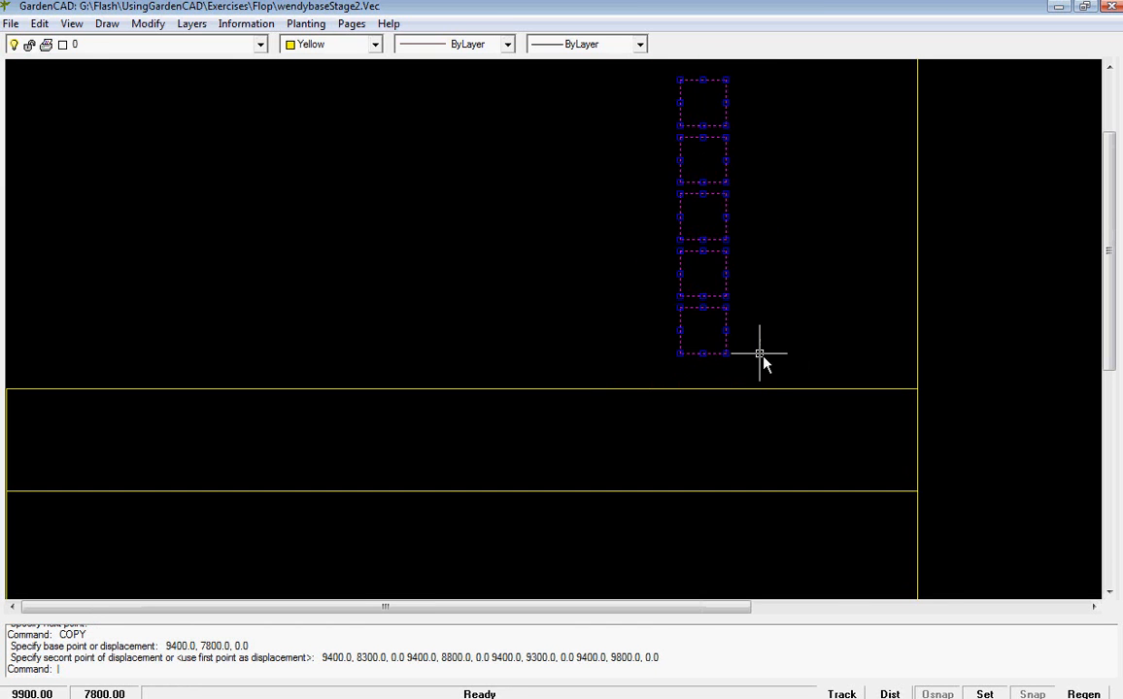
pyautogui.rightClick(715, 231)
pyautogui.click(759, 303)
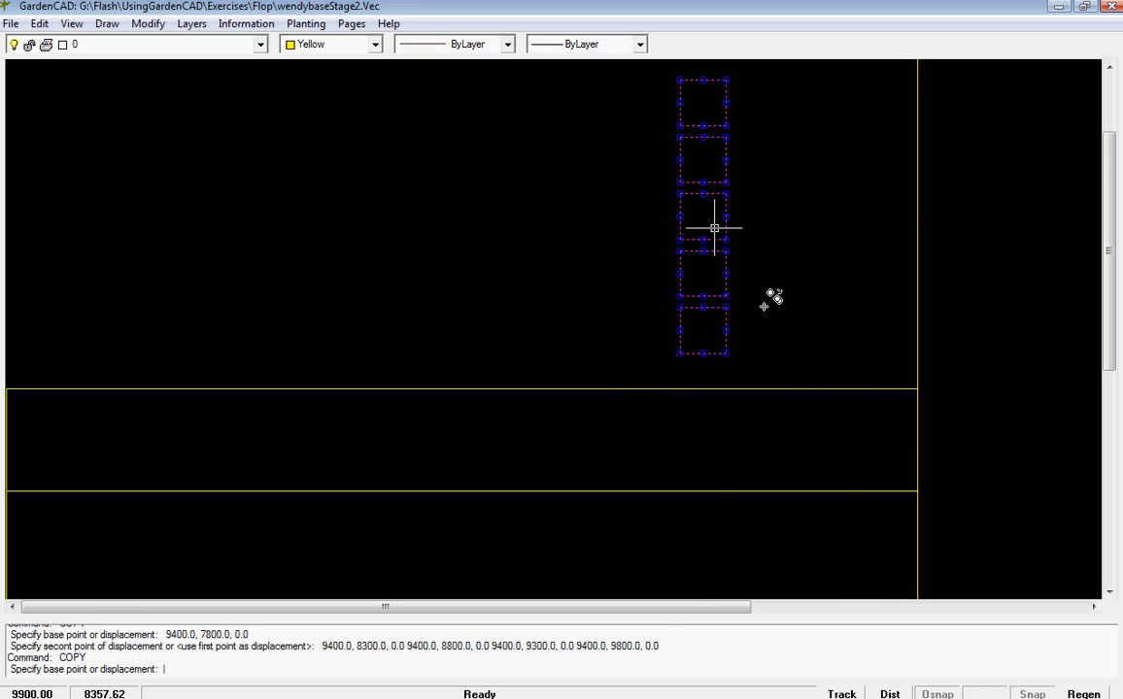
pyautogui.click(680, 218)
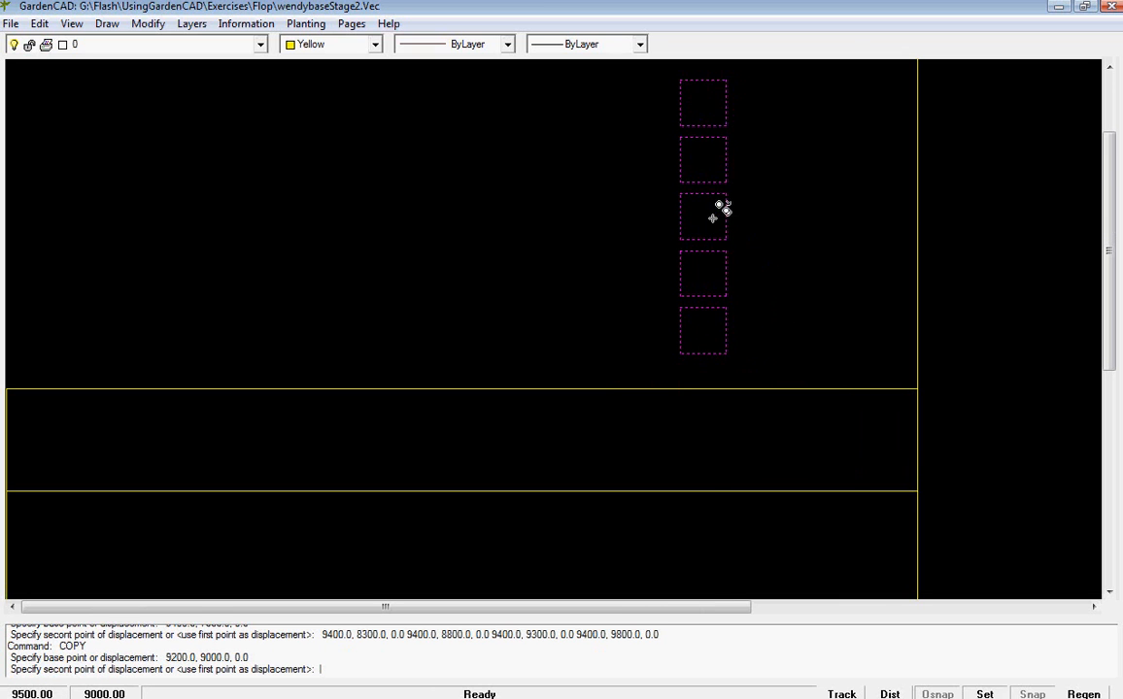
pyautogui.click(736, 215)
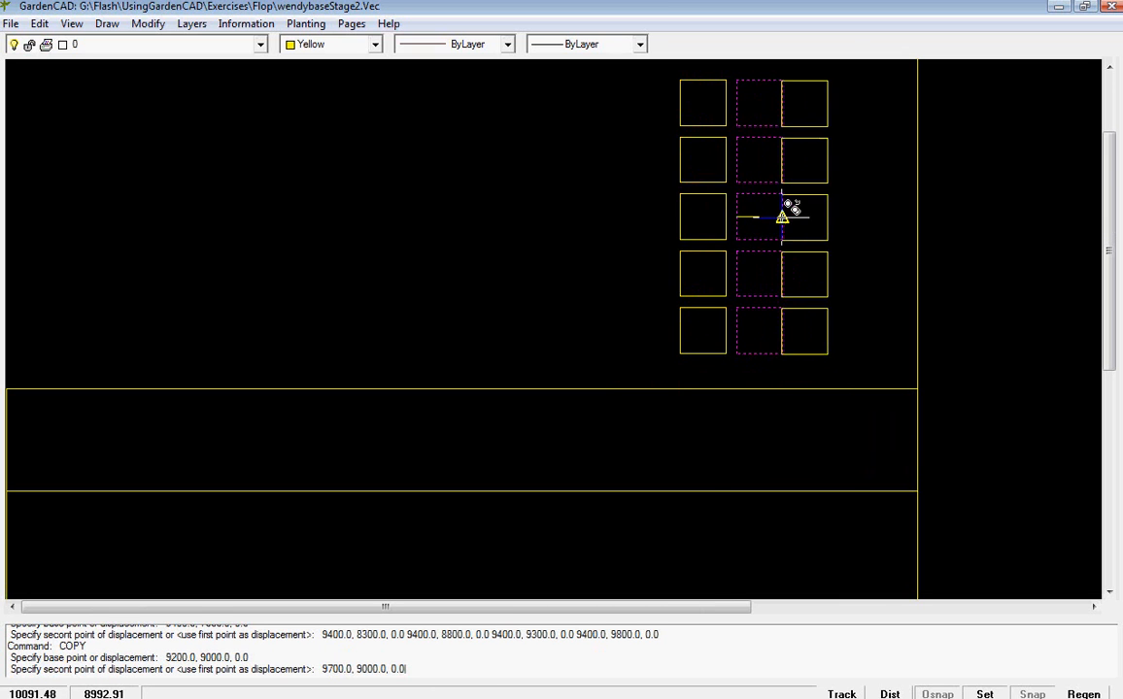
pyautogui.click(793, 215)
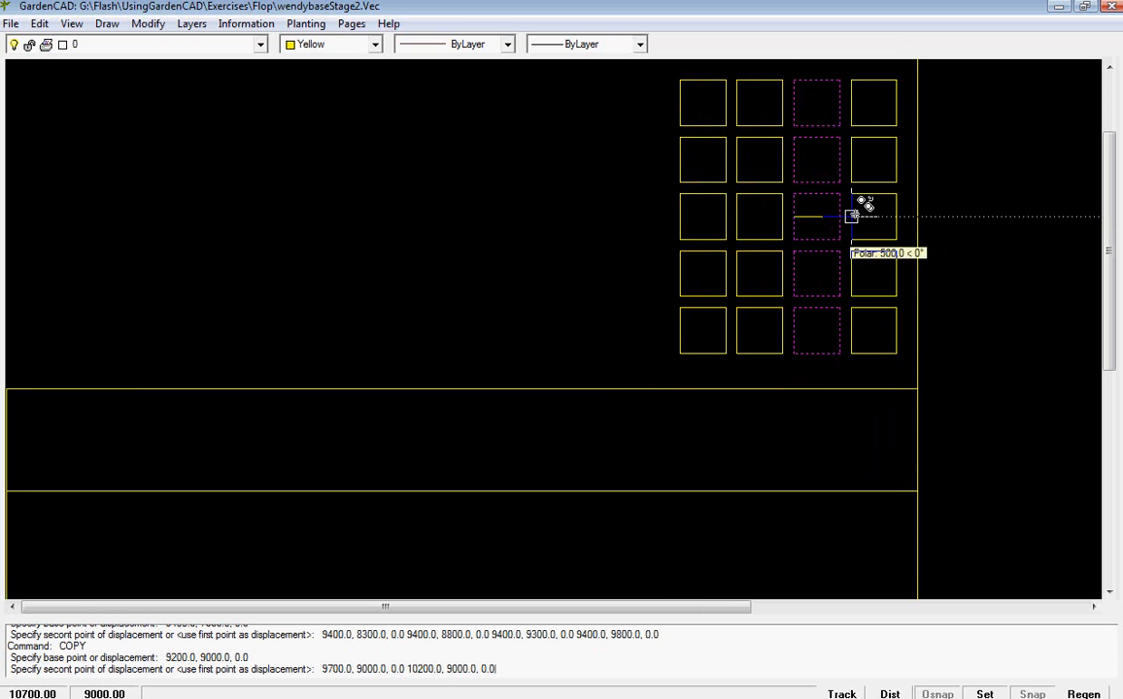
pyautogui.click(852, 216)
pyautogui.press('Return')
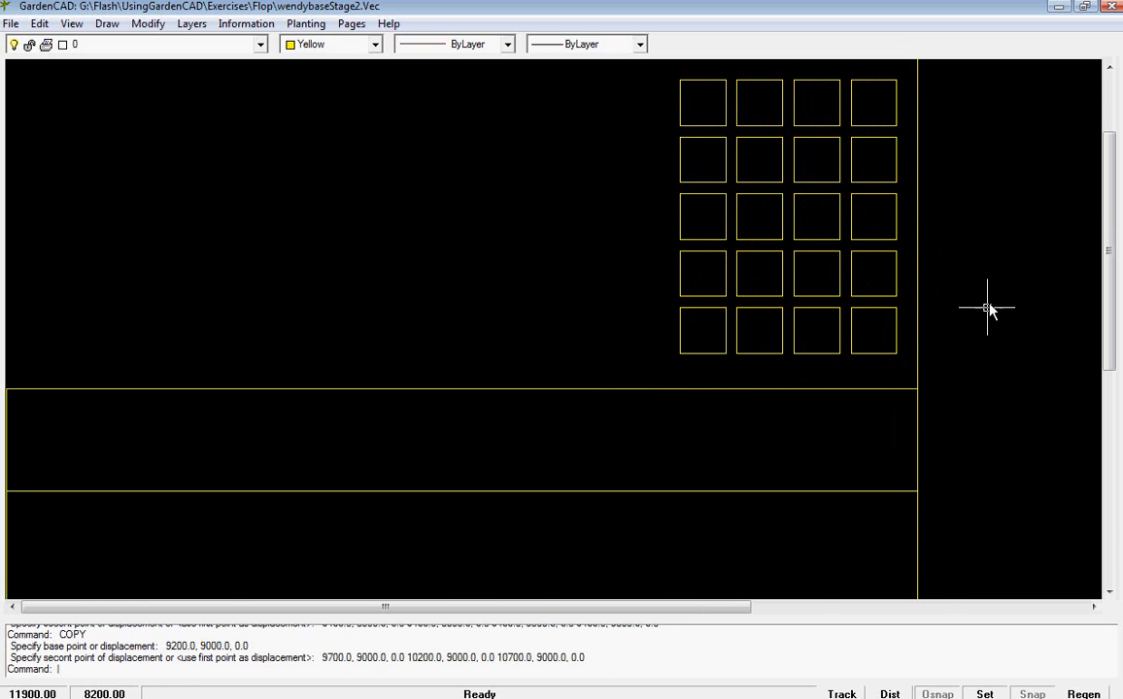
# - Move the whole grid of squares 3700 straight down into the large section, using the top-edge midpoint of the second column's top square
pyautogui.scroll(-2, 988, 330)
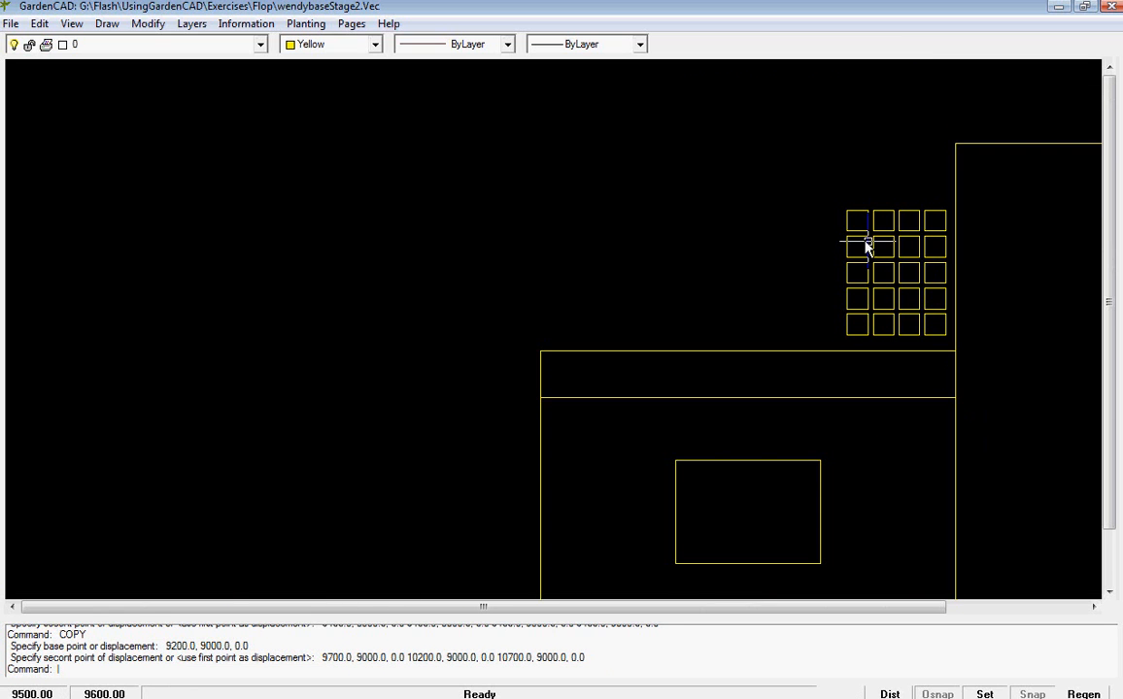
pyautogui.click(836, 196)
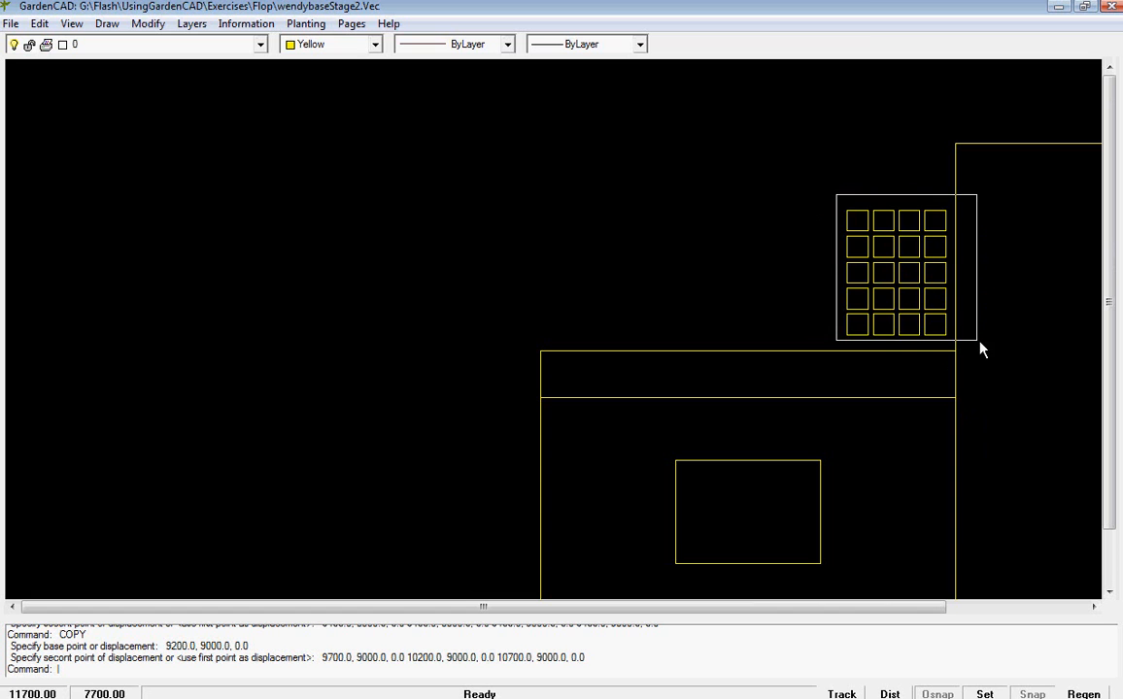
pyautogui.click(980, 337)
pyautogui.rightClick(981, 336)
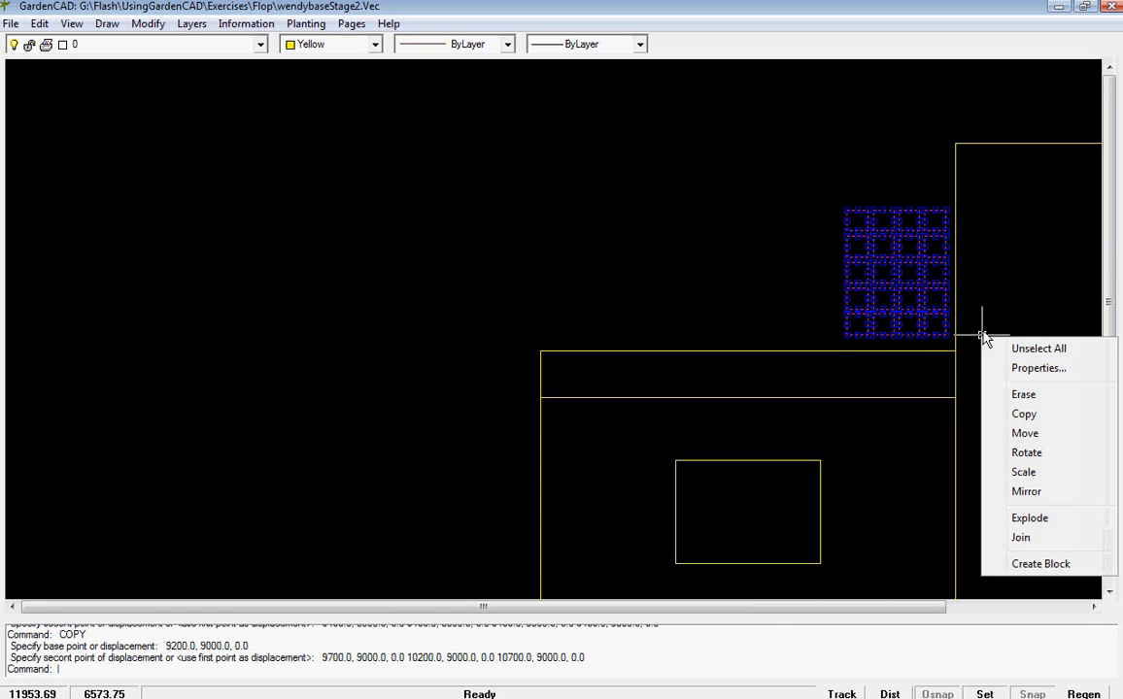
pyautogui.click(1047, 434)
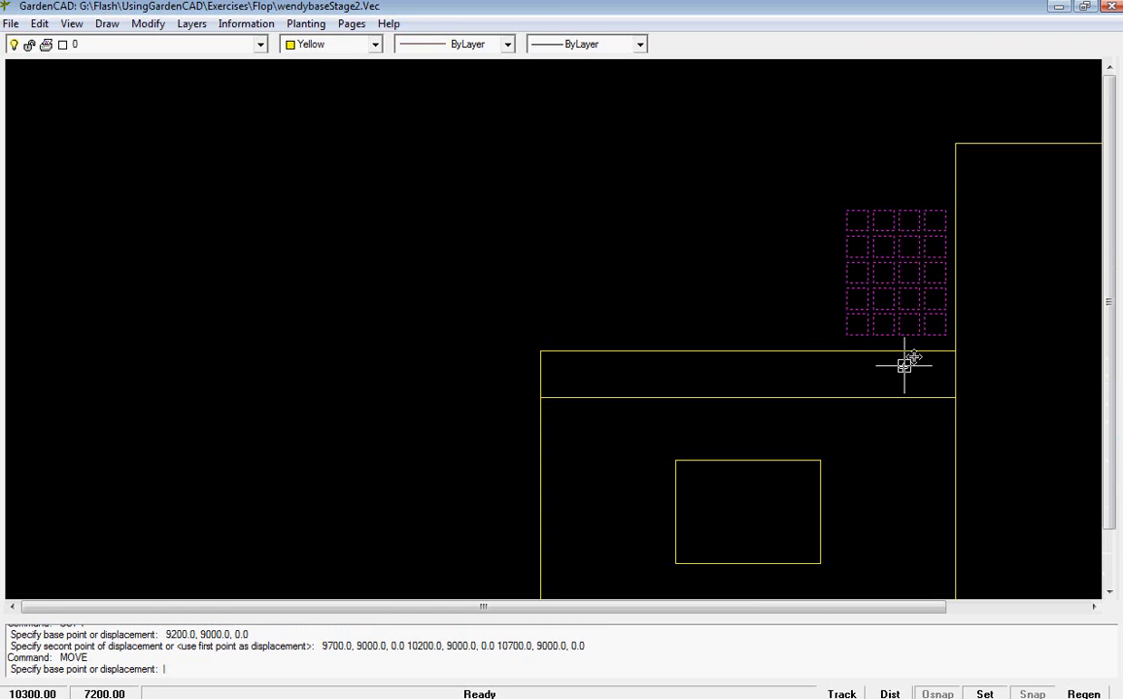
pyautogui.click(884, 211)
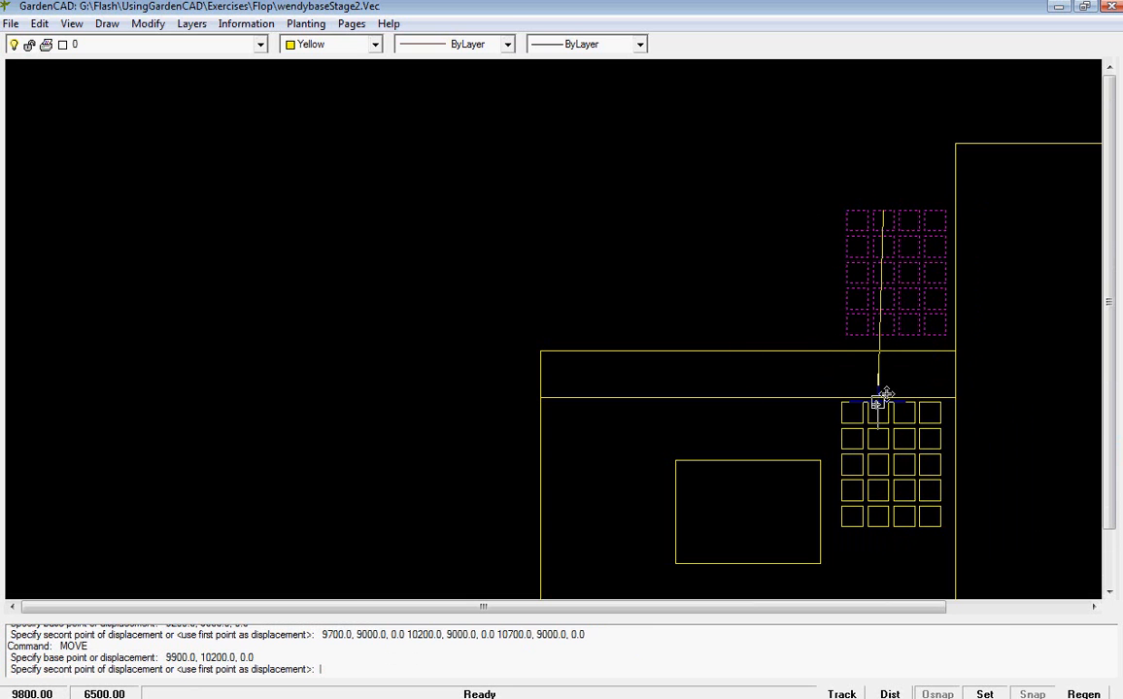
pyautogui.scroll(3, 885, 401)
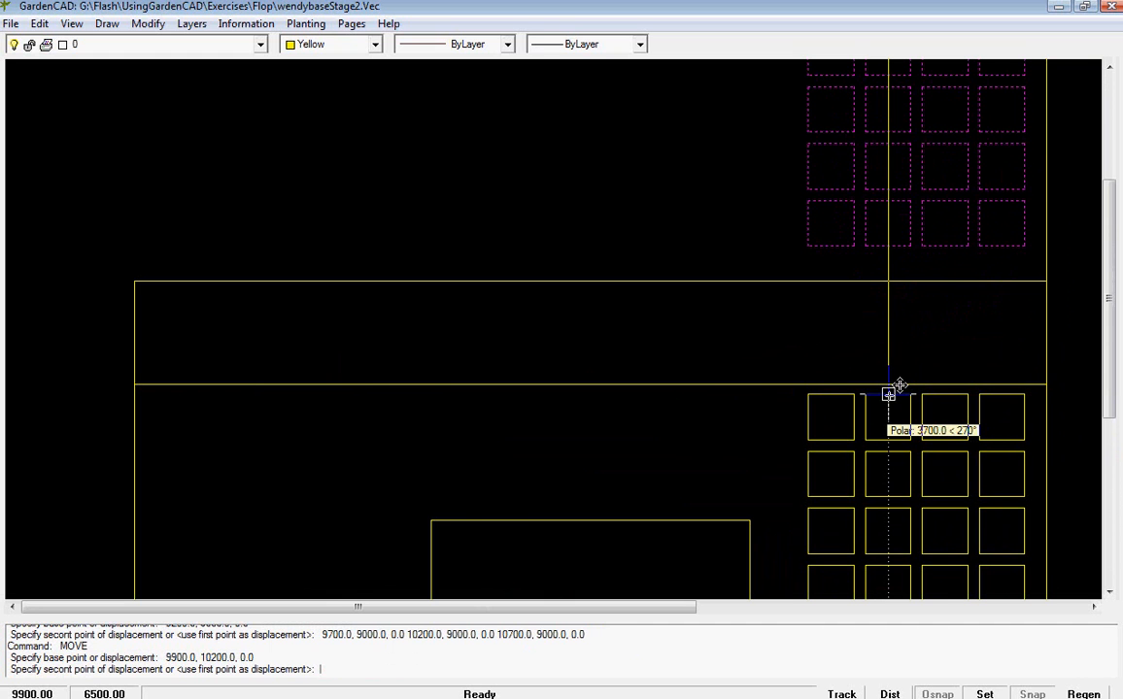
pyautogui.click(888, 395)
# - Erase the four squares where the second and third rows meet the two right-hand columns of the grid
pyautogui.scroll(-5, 750, 453)
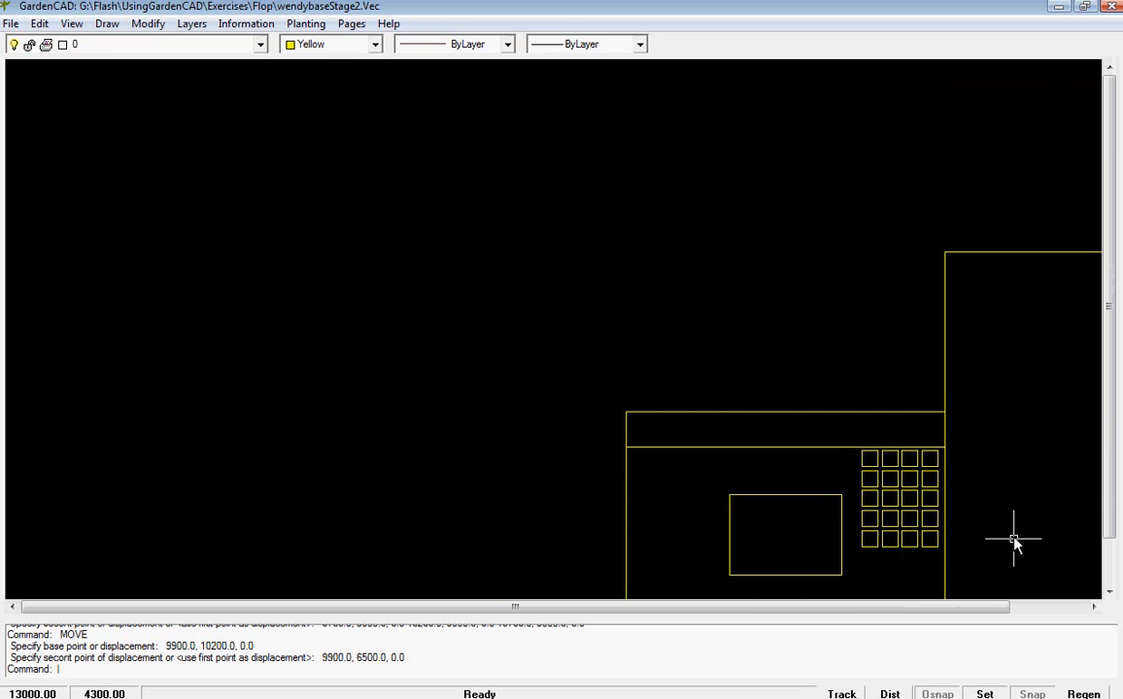
pyautogui.scroll(3, 935, 518)
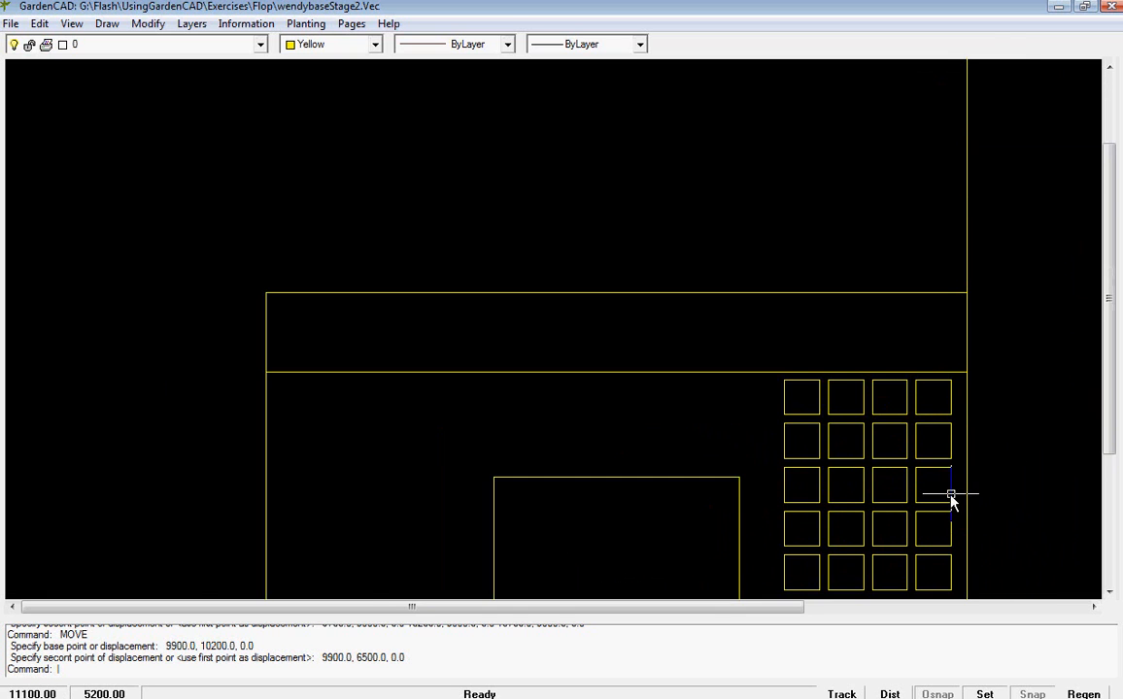
pyautogui.scroll(3, 937, 492)
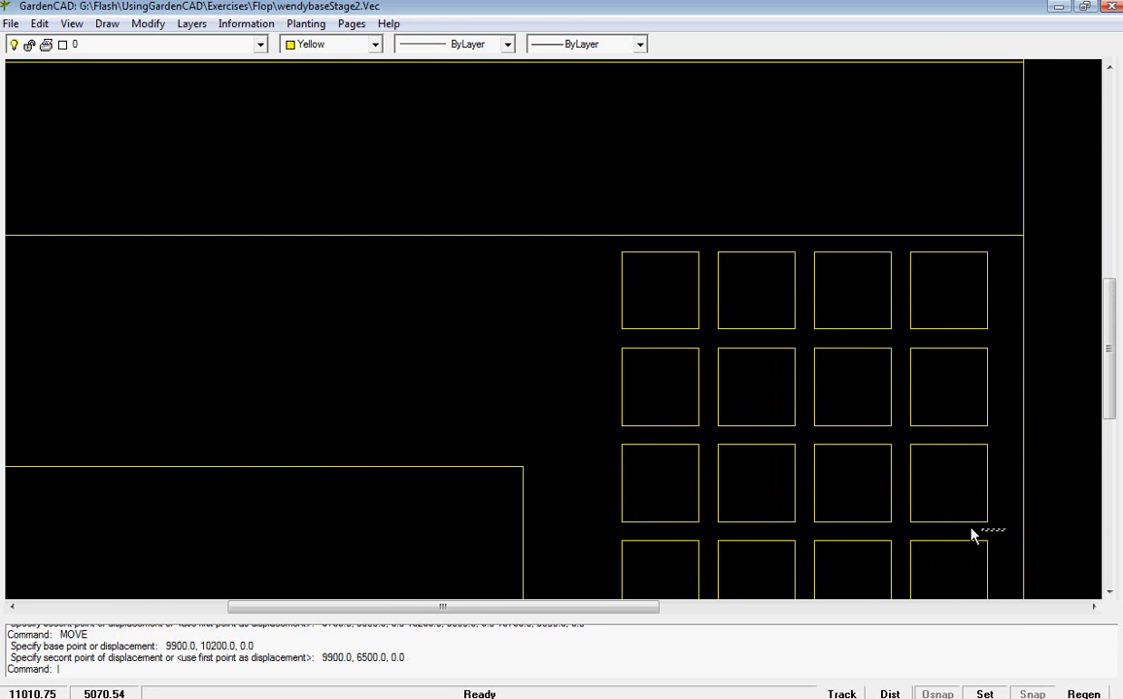
pyautogui.moveTo(971, 531); pyautogui.dragTo(812, 345)
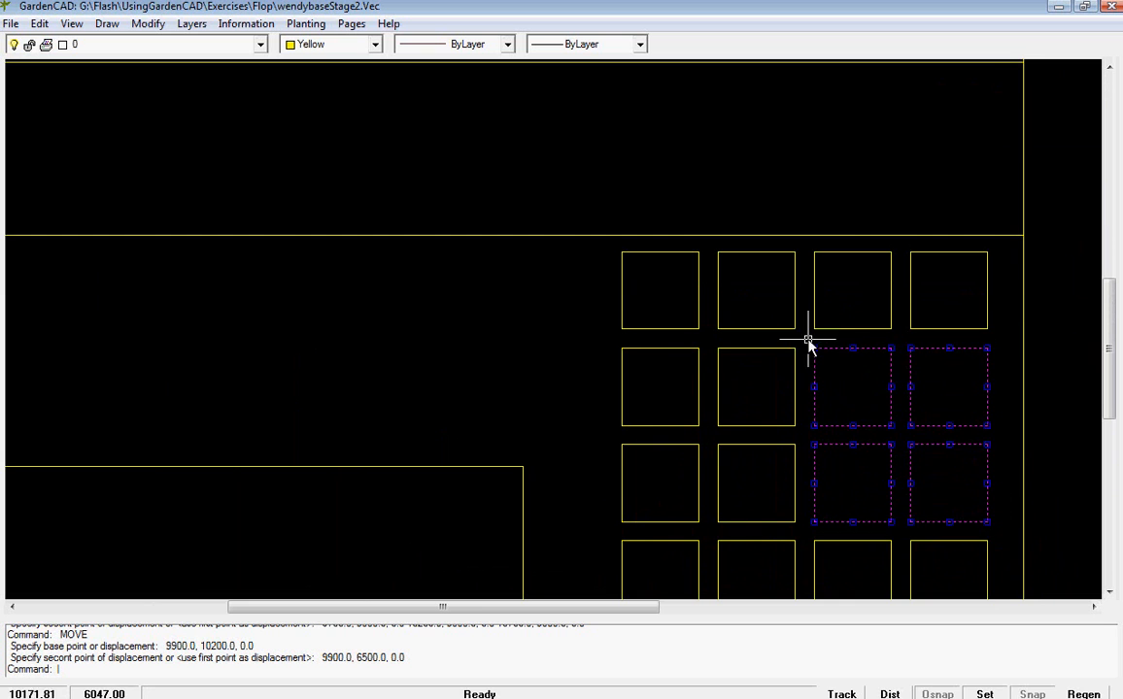
pyautogui.rightClick(852, 363)
pyautogui.click(895, 418)
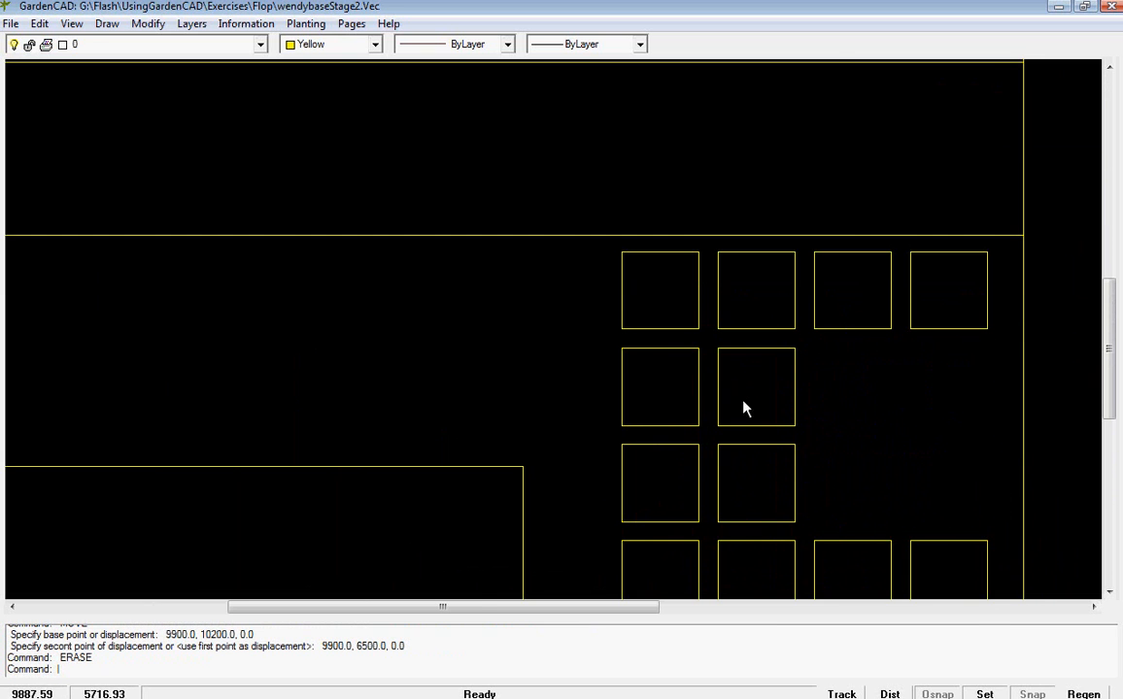
# - Insert planting Block 13 and move it by its centre to the left end of the narrow strip along the plan's lower edge
pyautogui.scroll(-4, 534, 354)
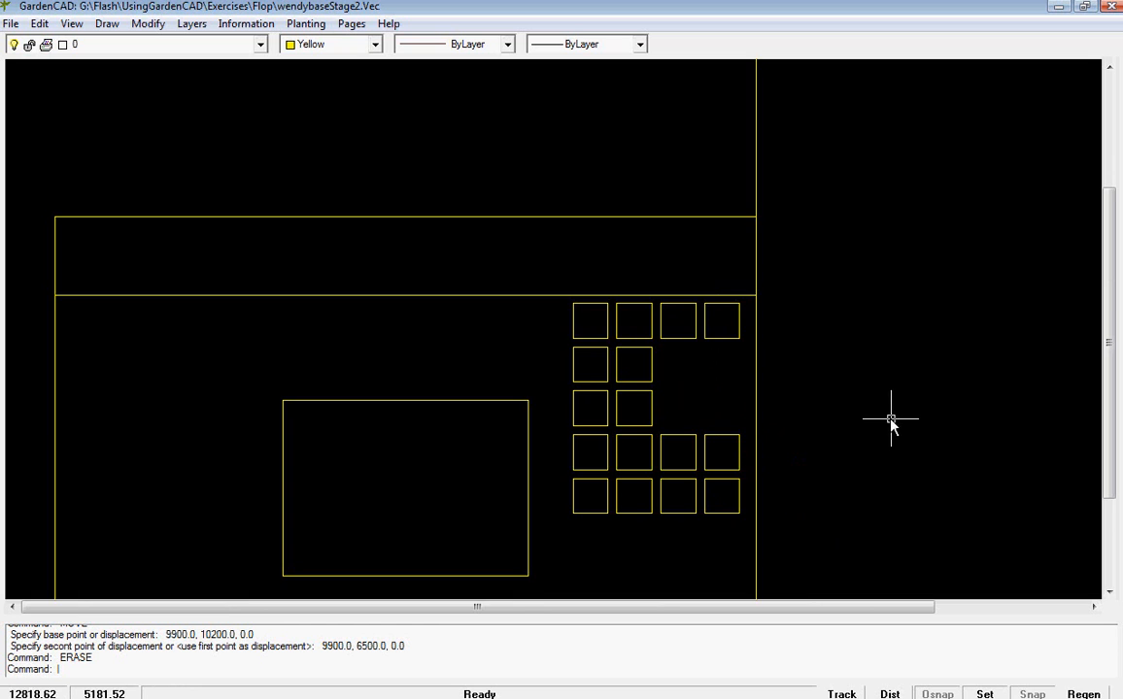
pyautogui.scroll(-4, 874, 424)
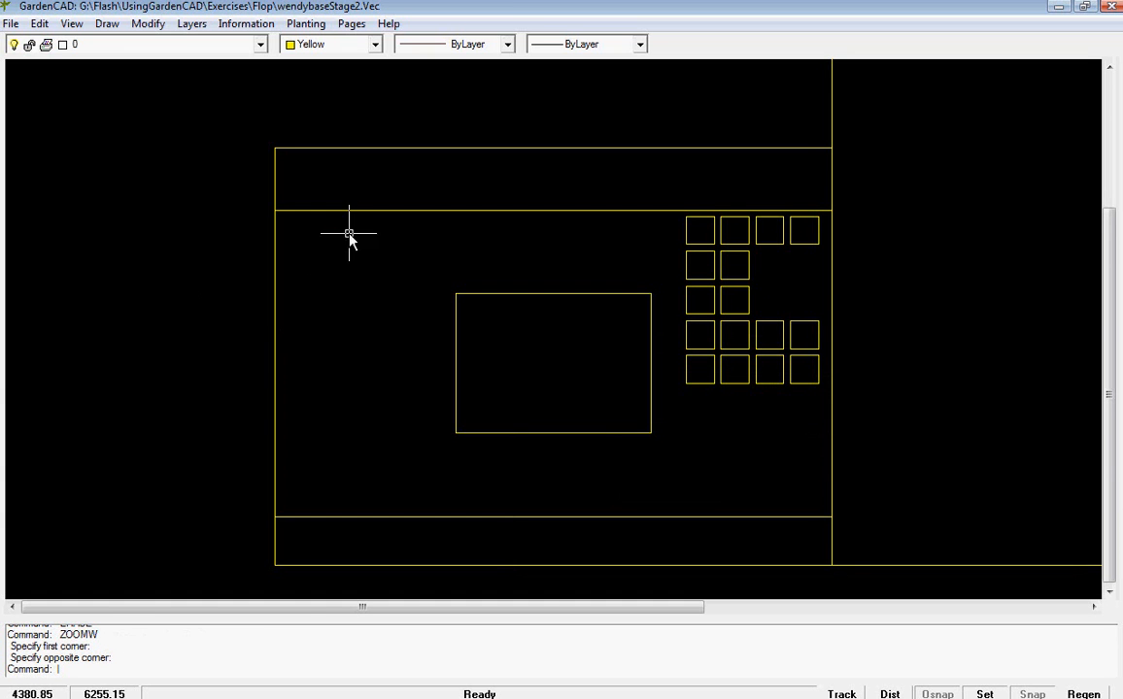
pyautogui.click(305, 24)
pyautogui.click(316, 49)
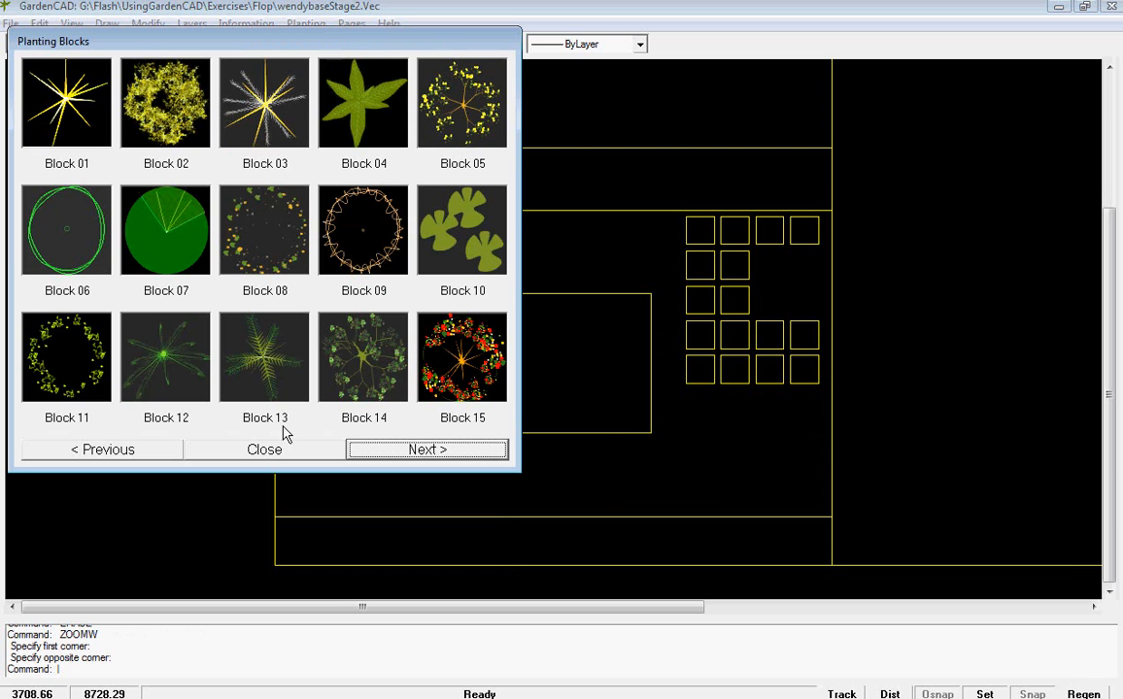
pyautogui.click(268, 360)
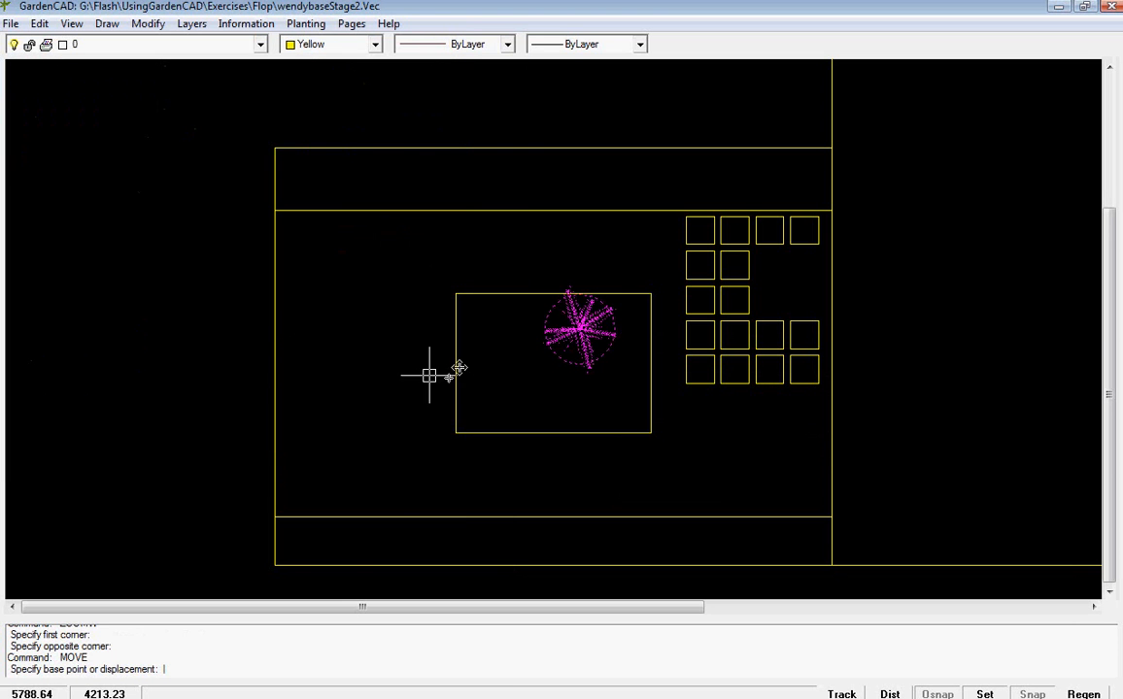
pyautogui.click(586, 329)
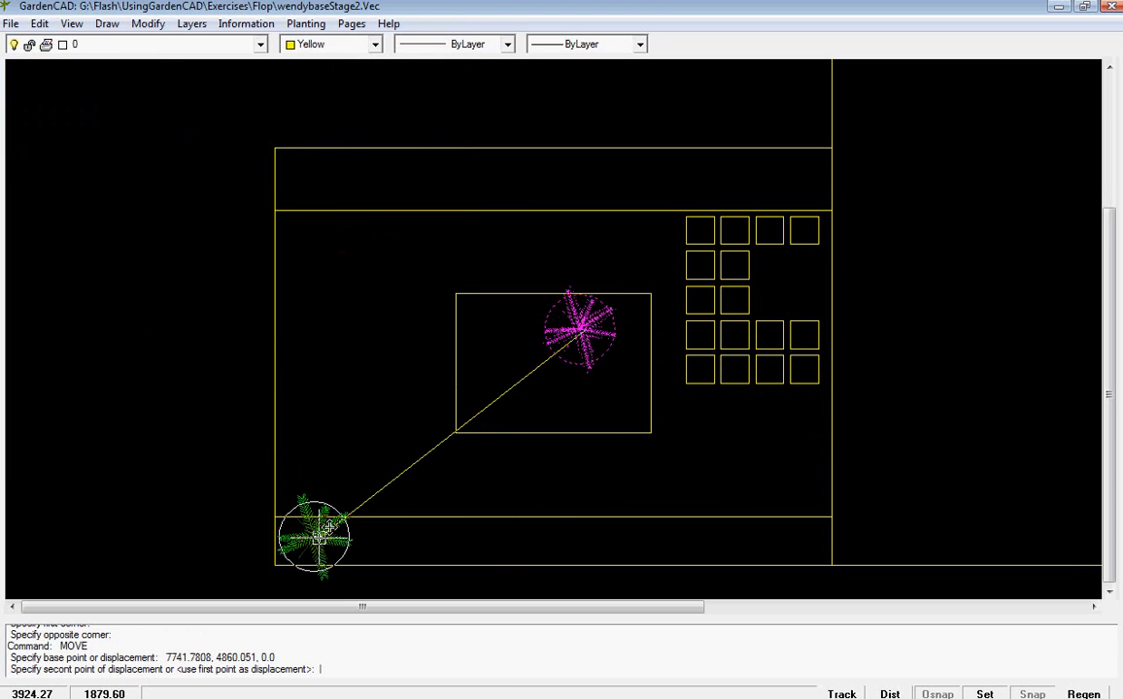
pyautogui.click(323, 550)
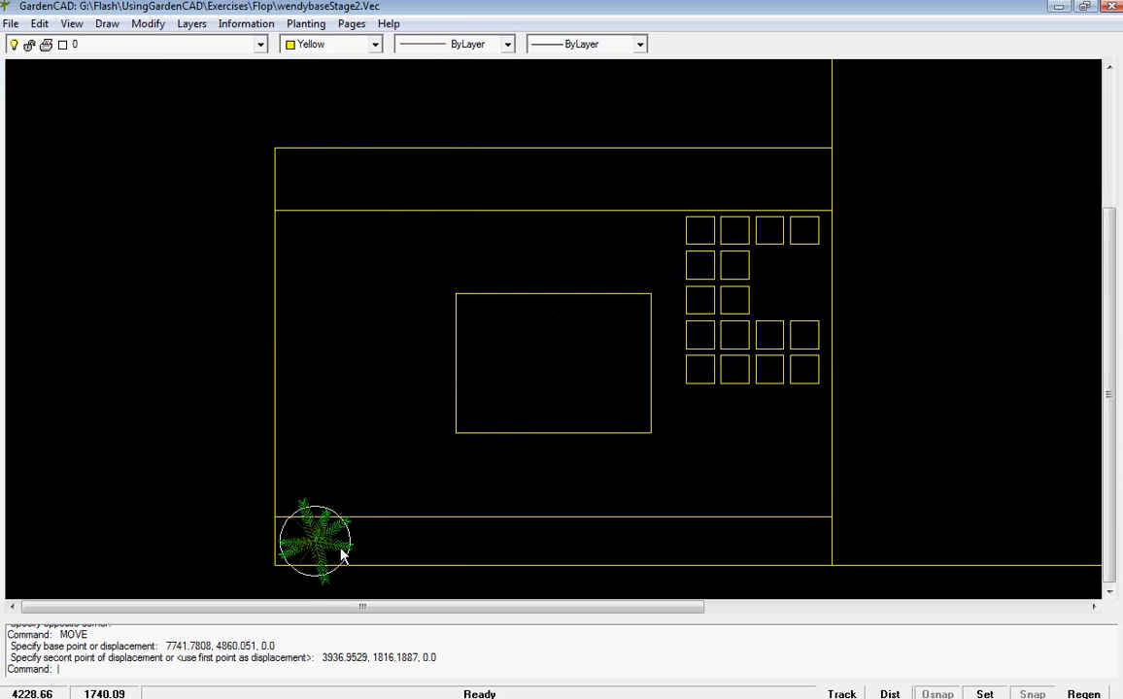
# - Try scaling the plant symbol about its centre by a factor of about 5.05, and undo the scaling
pyautogui.click(340, 550)
pyautogui.rightClick(341, 551)
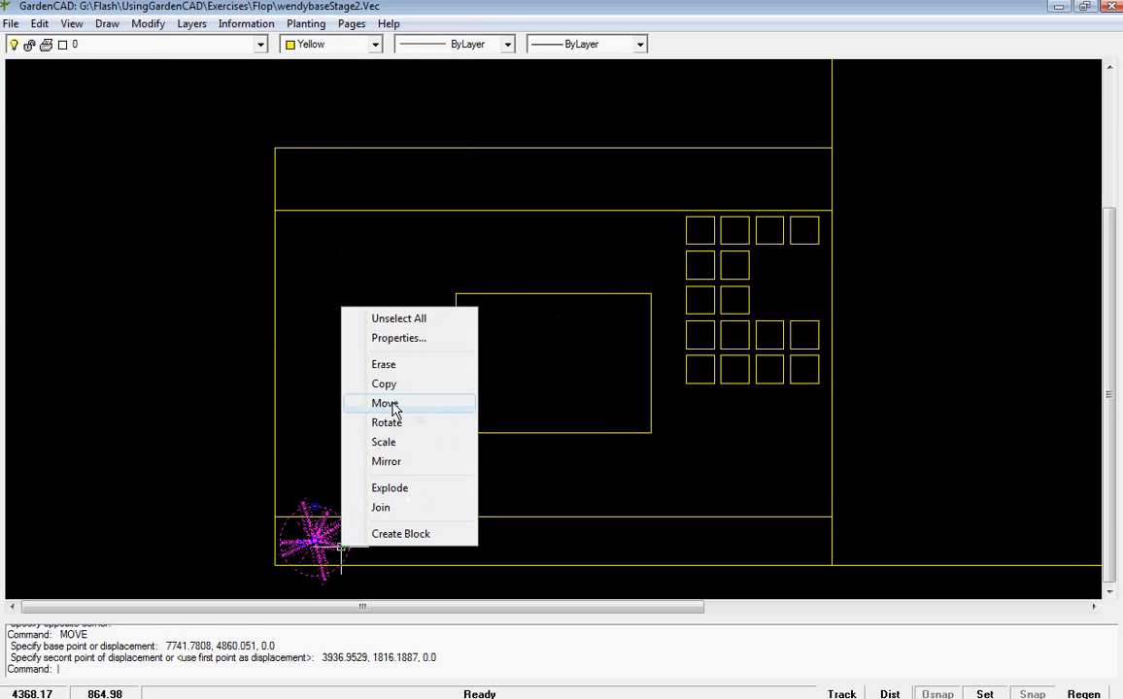
pyautogui.click(383, 443)
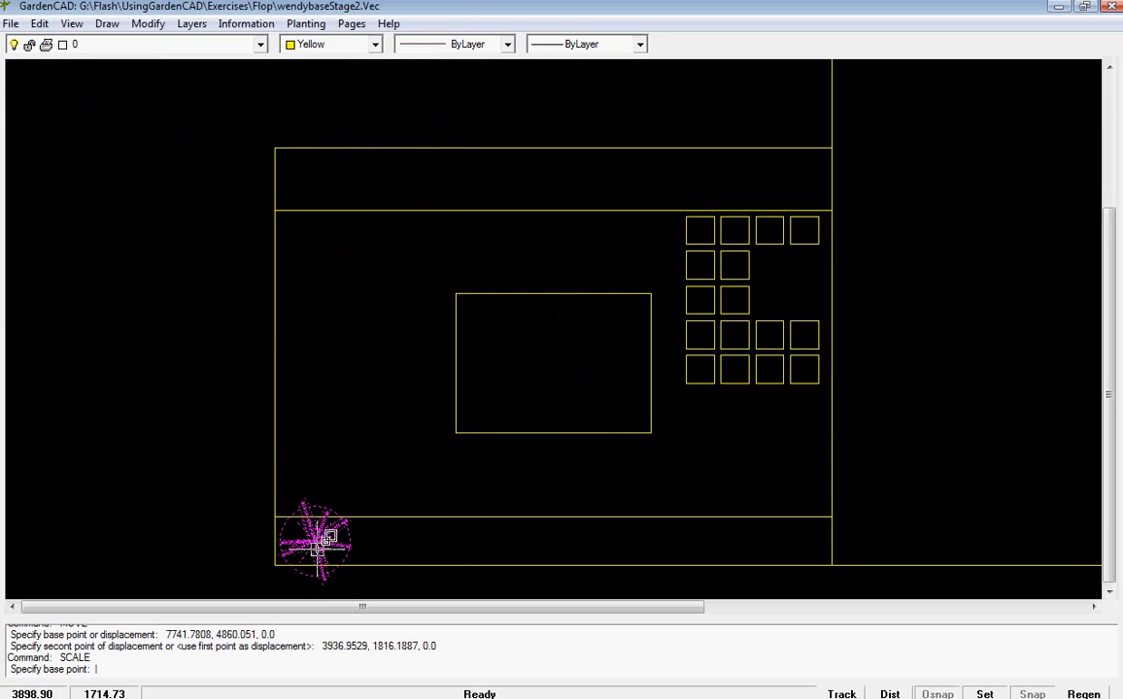
pyautogui.click(316, 537)
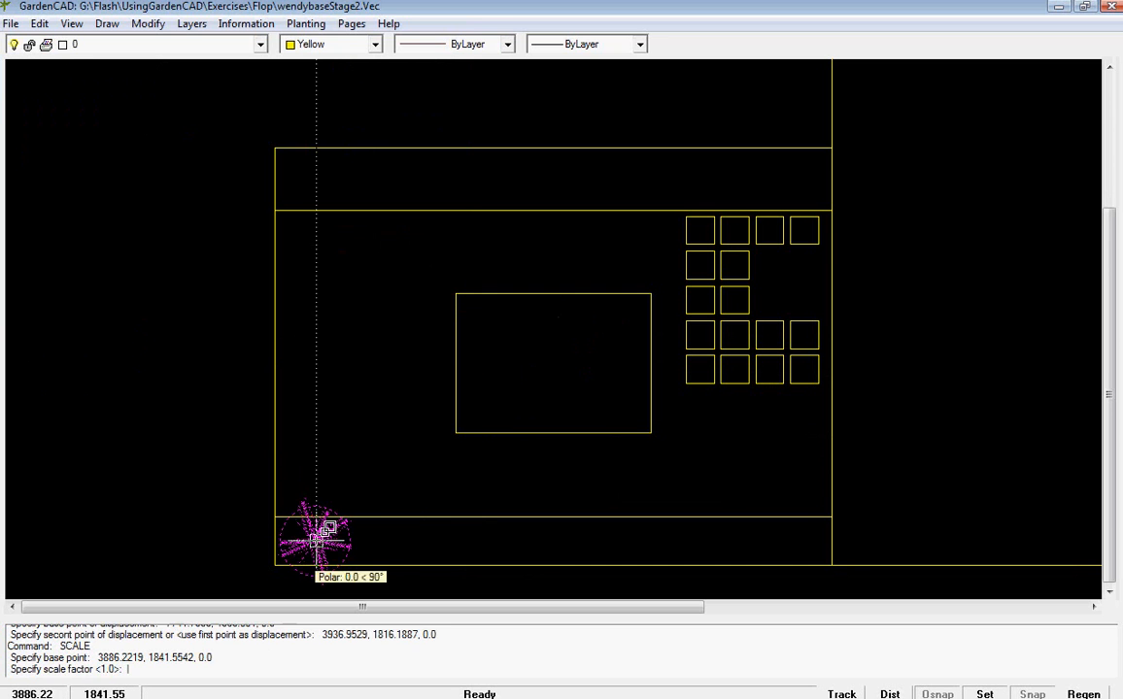
pyautogui.click(374, 564)
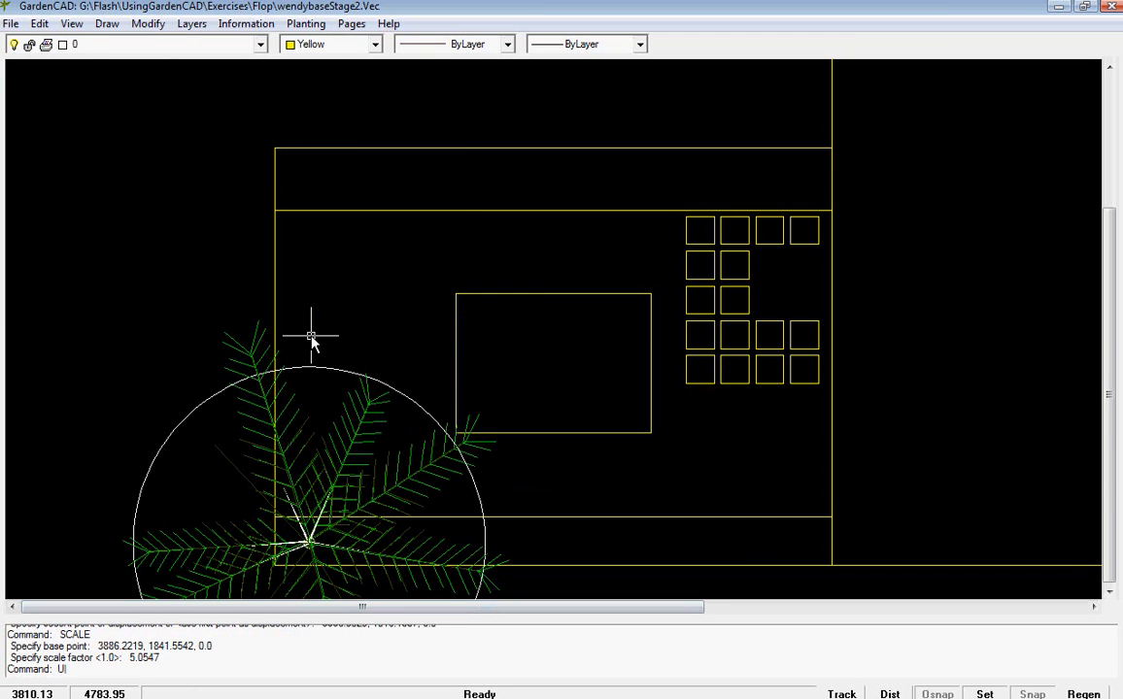
pyautogui.write('U')
pyautogui.press('Return')
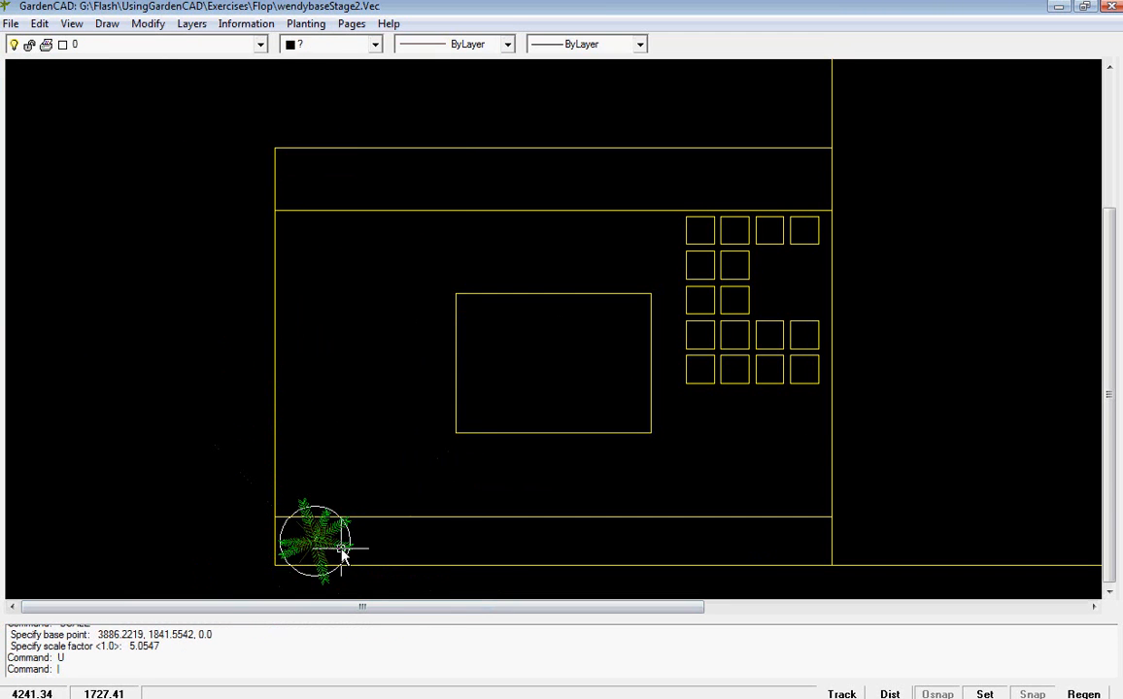
# - Scale the plant symbol down about its centre by a factor of about 0.6 to fit the lower strip
pyautogui.click(342, 554)
pyautogui.rightClick(342, 550)
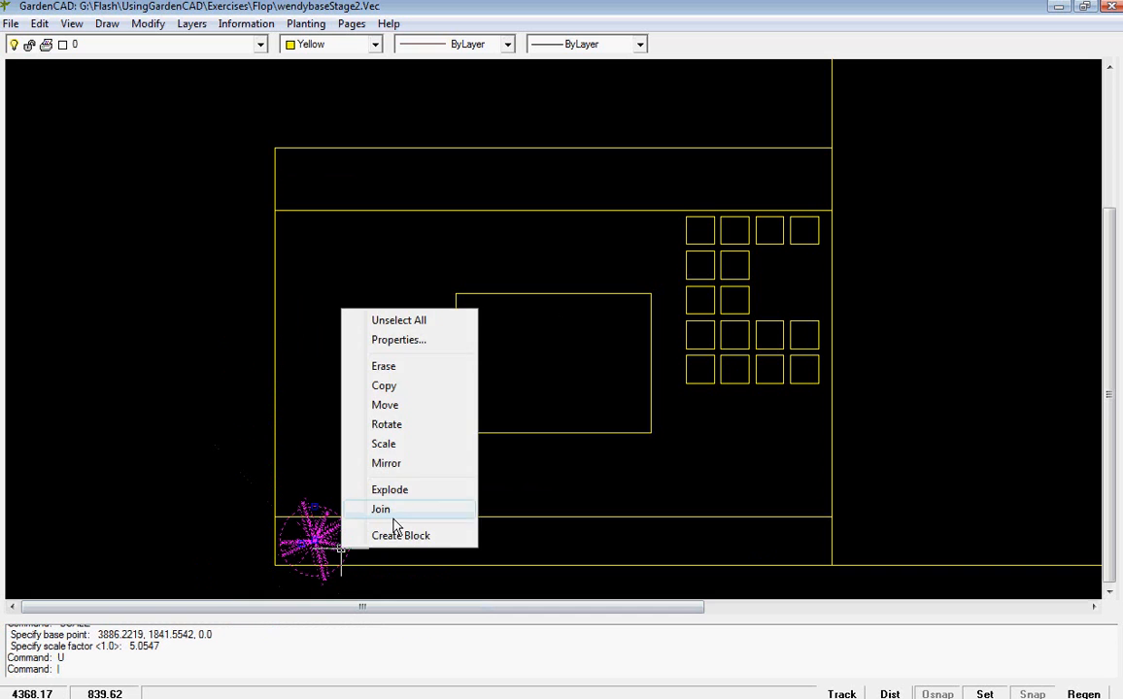
pyautogui.click(397, 453)
pyautogui.click(323, 538)
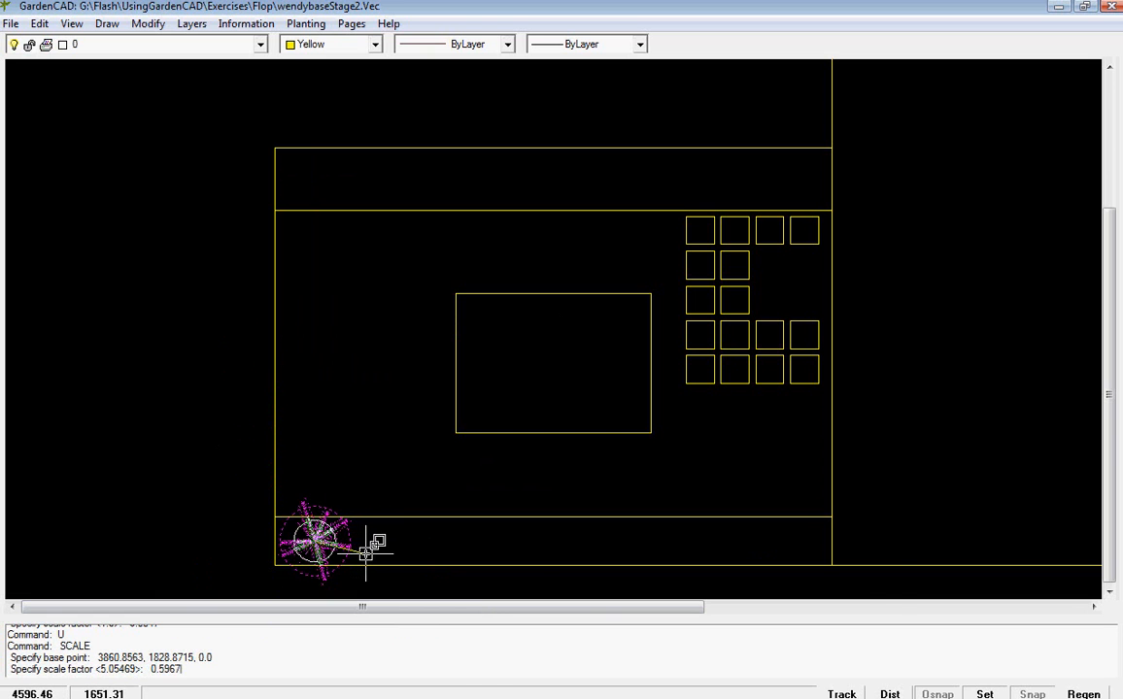
pyautogui.click(366, 553)
# - Copy the plant symbol along the lower strip as a row of nine copies, spaced 800 apart and 700 for the last two
pyautogui.click(984, 694)
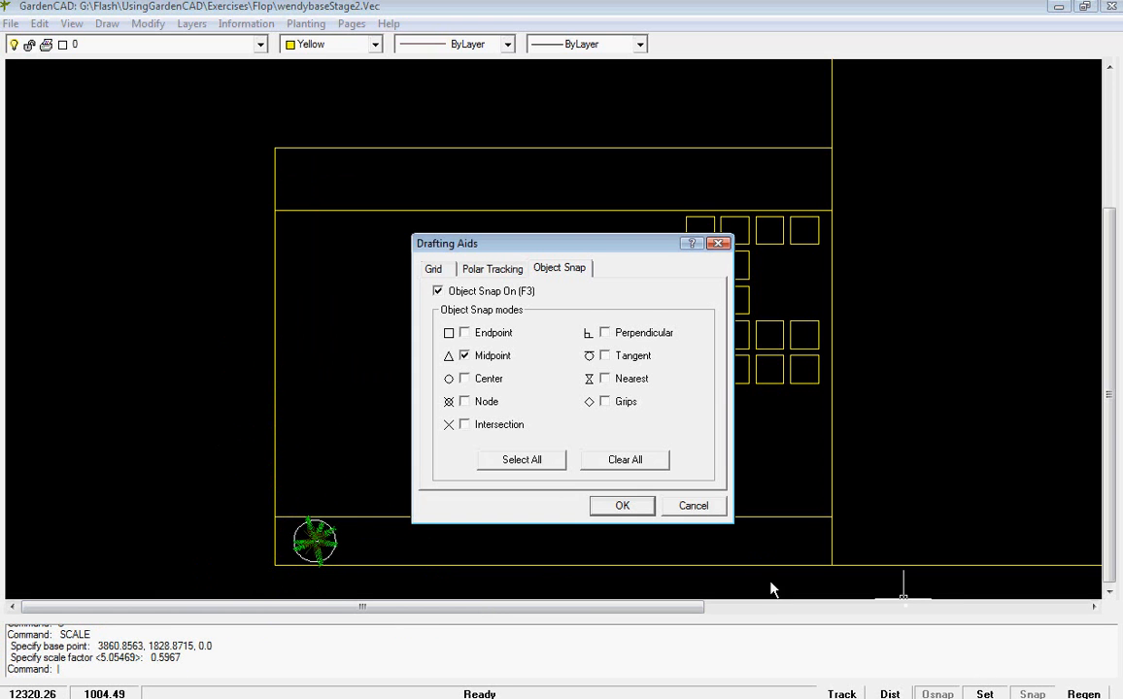
pyautogui.click(620, 506)
pyautogui.click(315, 546)
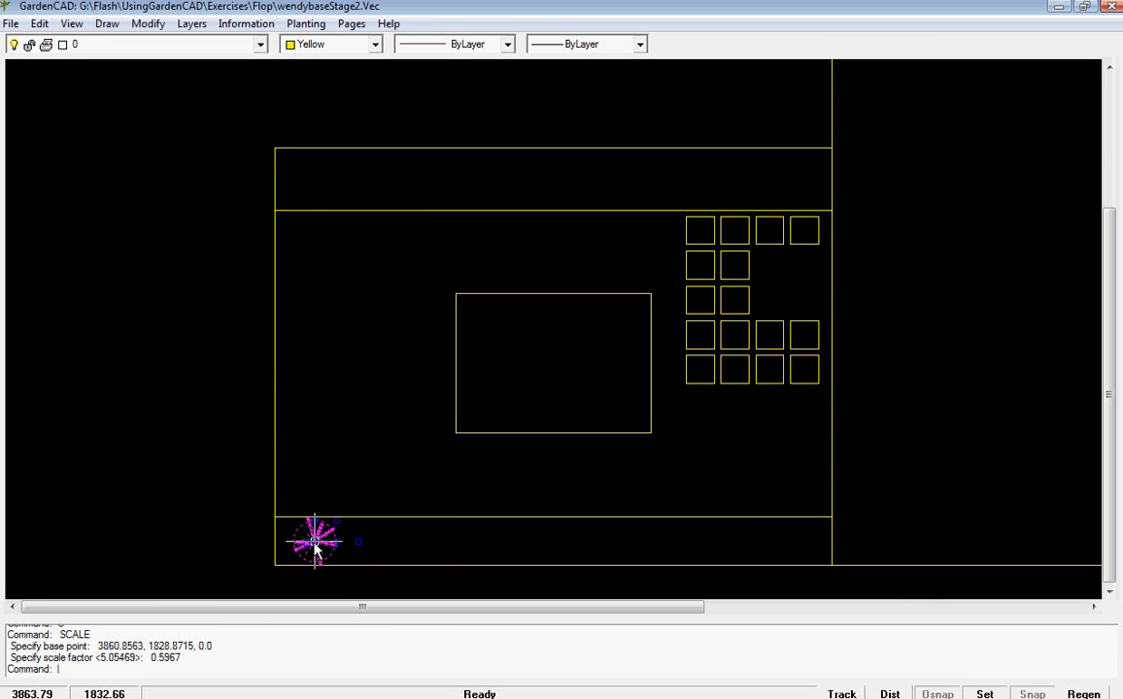
pyautogui.rightClick(315, 547)
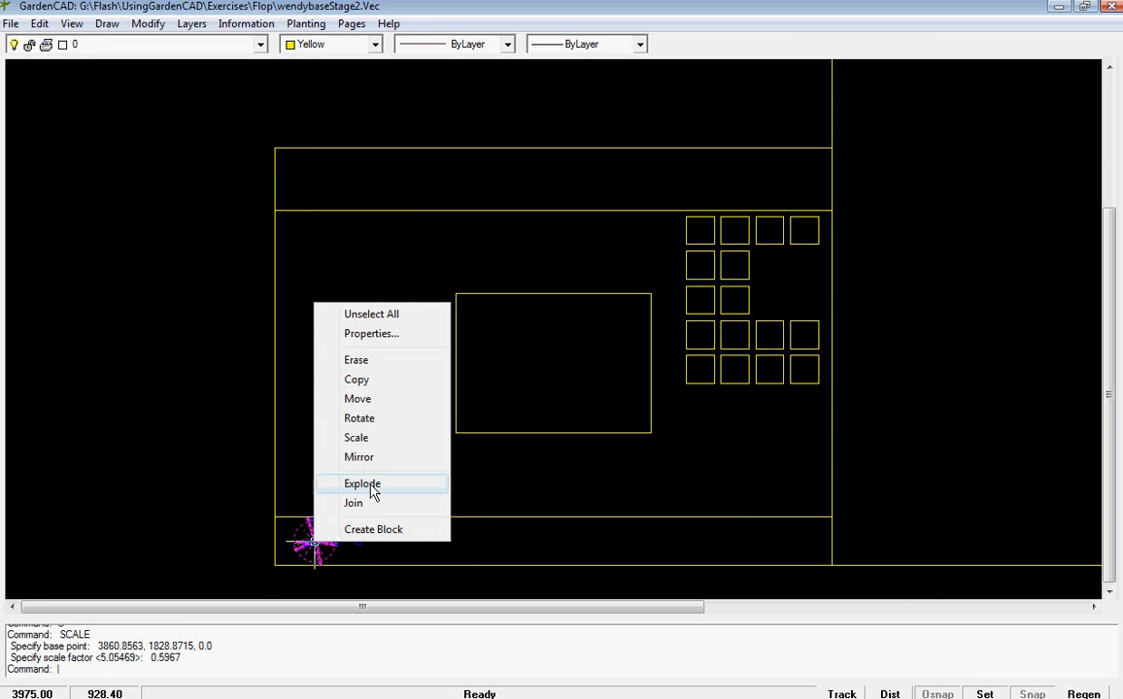
pyautogui.click(357, 381)
pyautogui.click(318, 540)
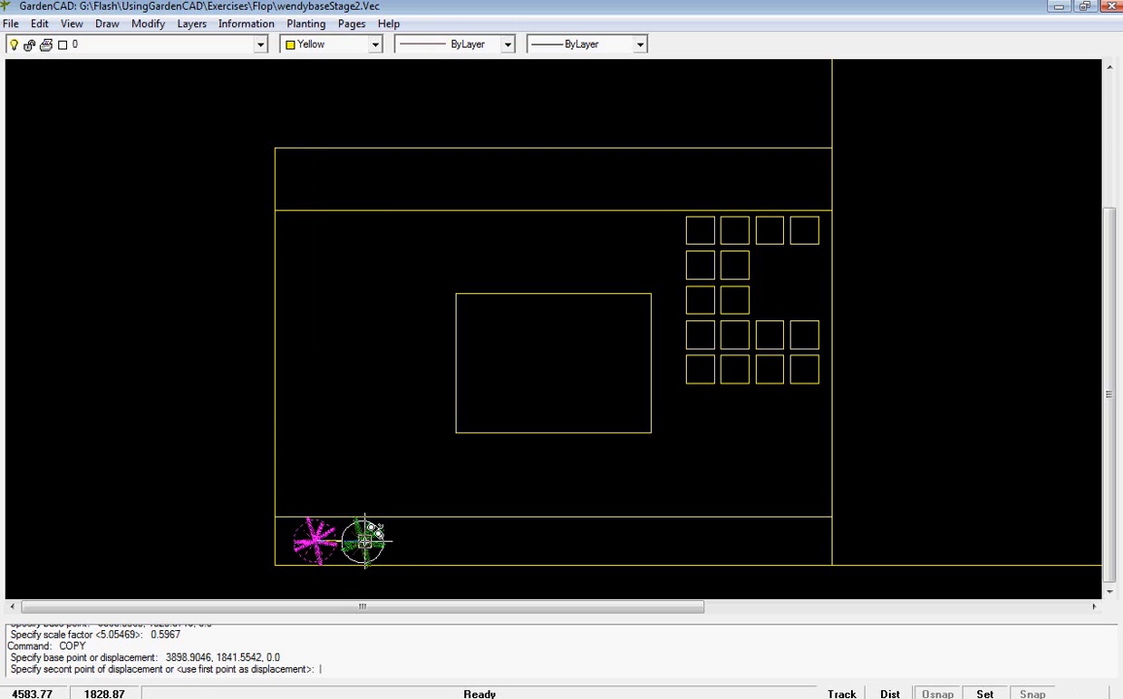
pyautogui.click(373, 540)
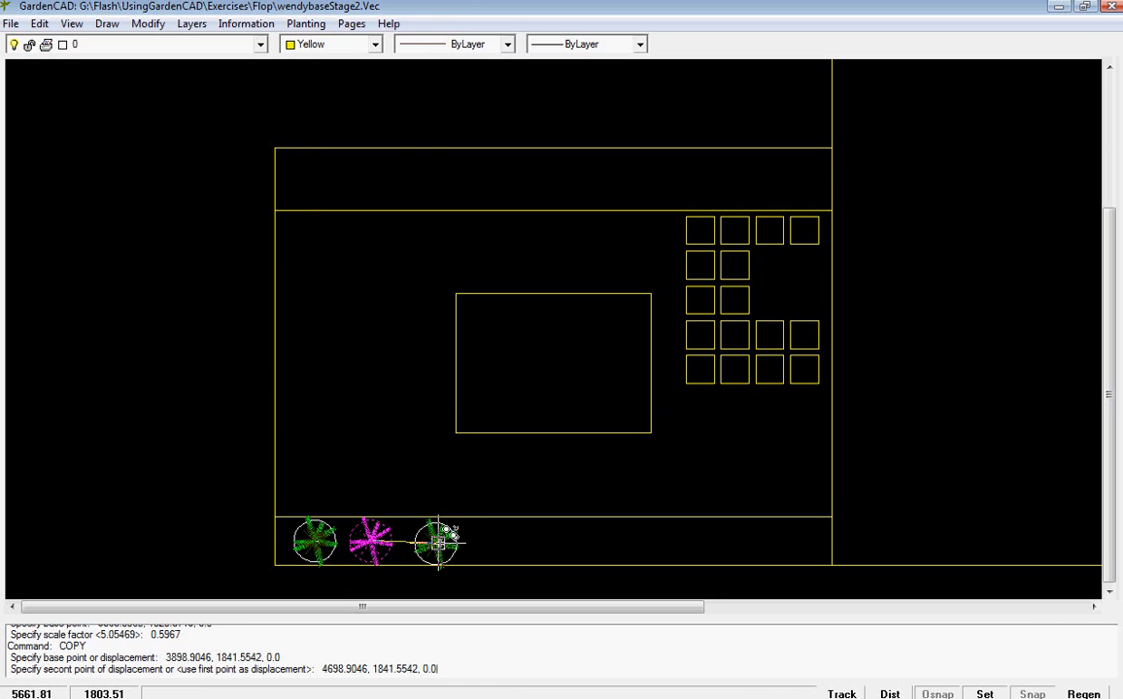
pyautogui.click(428, 540)
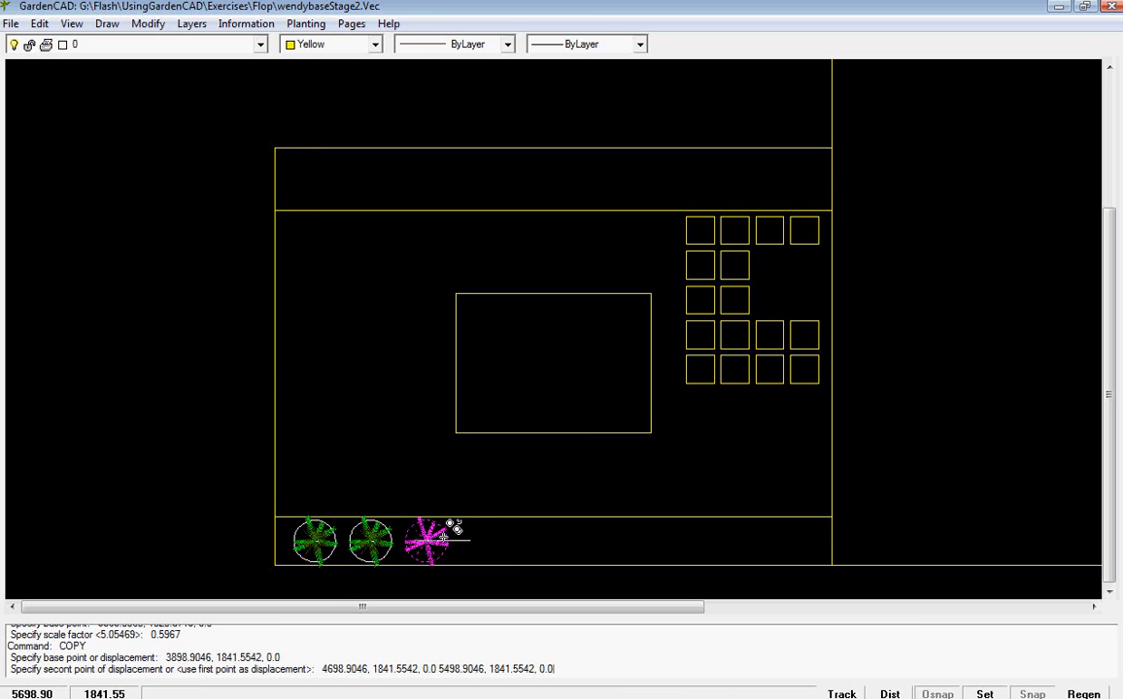
pyautogui.click(485, 540)
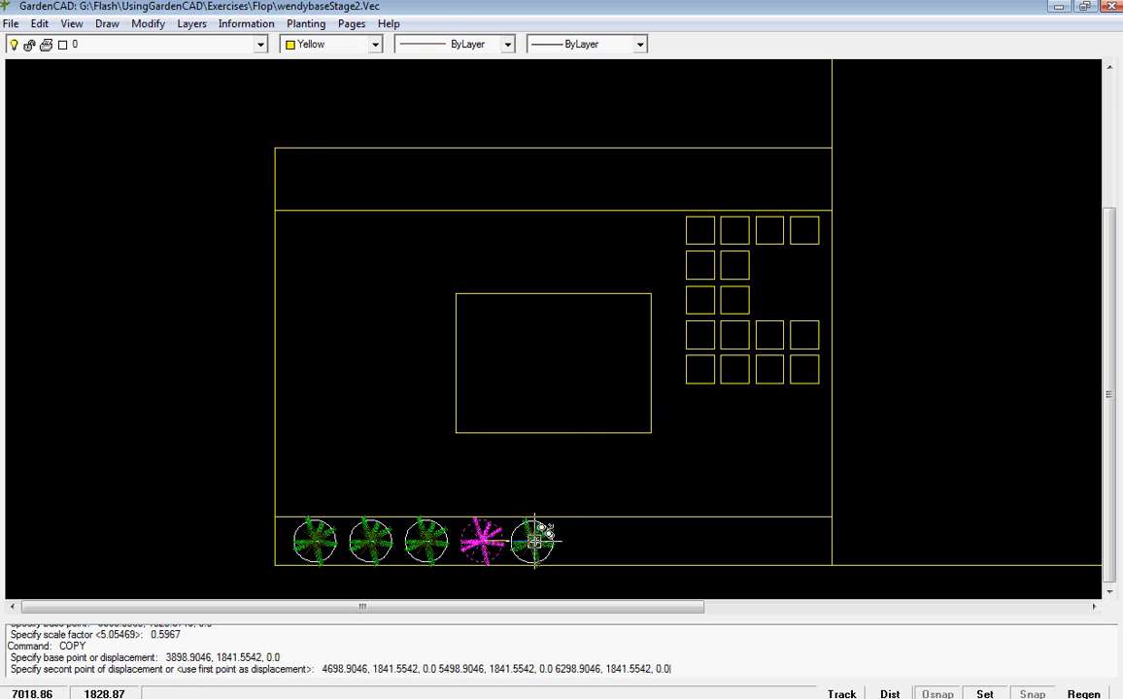
pyautogui.click(540, 540)
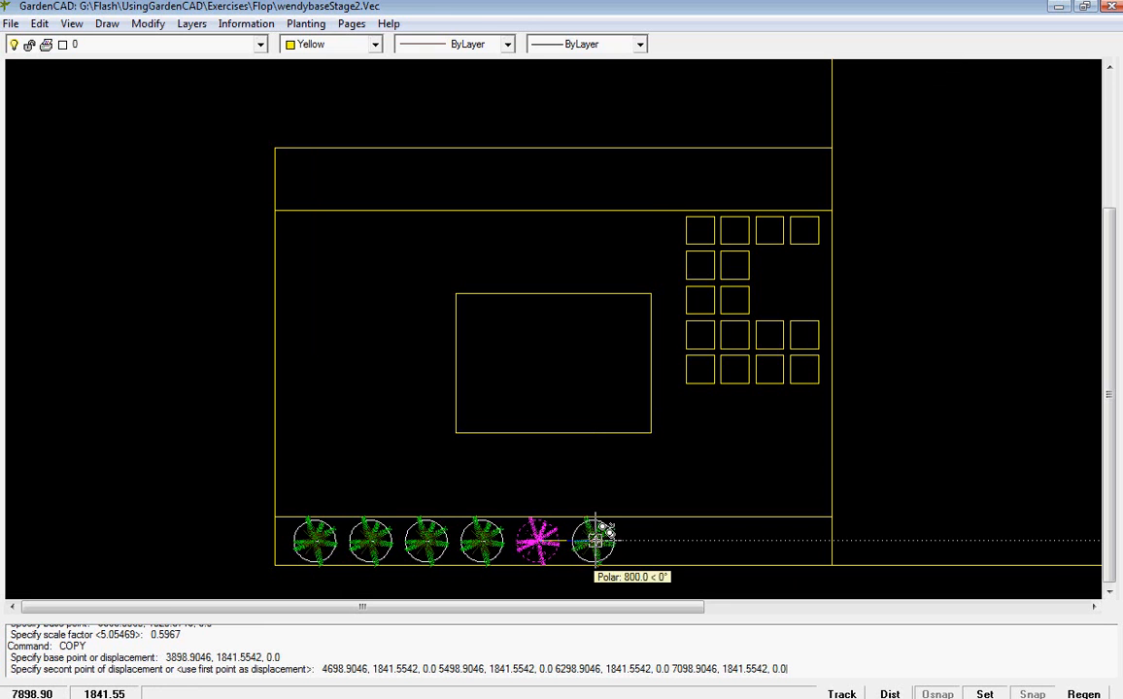
pyautogui.click(593, 540)
pyautogui.click(649, 540)
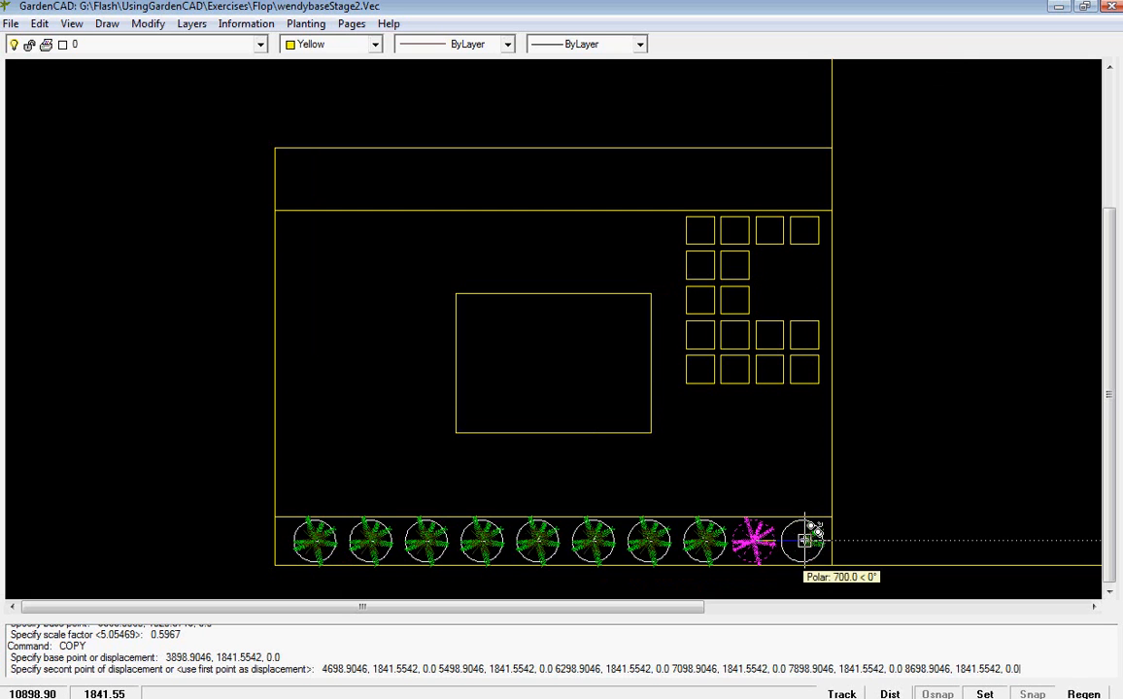
pyautogui.press('Return')
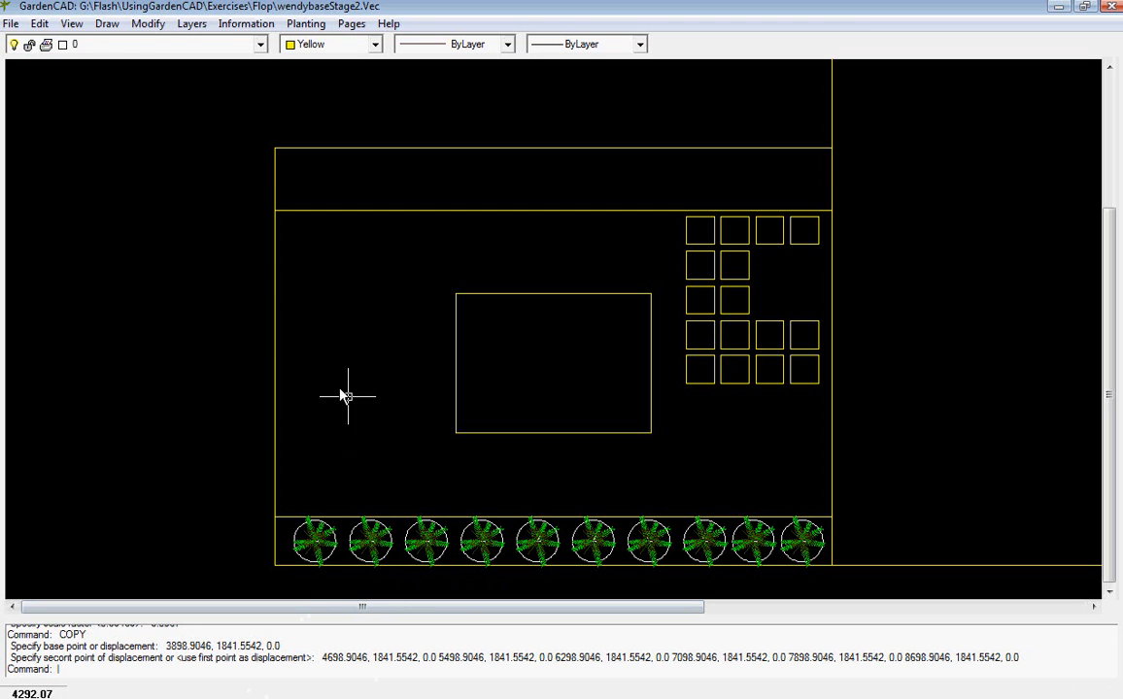
# - Redraw the plan and turn off the L-PLNT-CONSTRUCTION layer to hide the circles around the plants
pyautogui.click(75, 25)
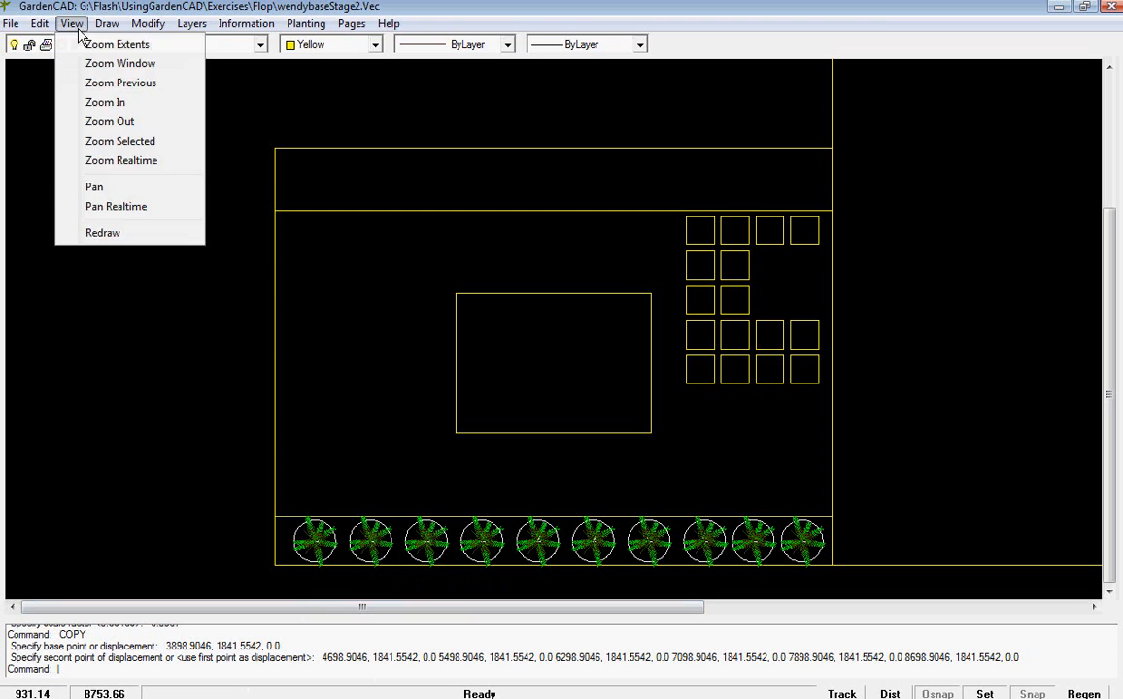
pyautogui.click(109, 237)
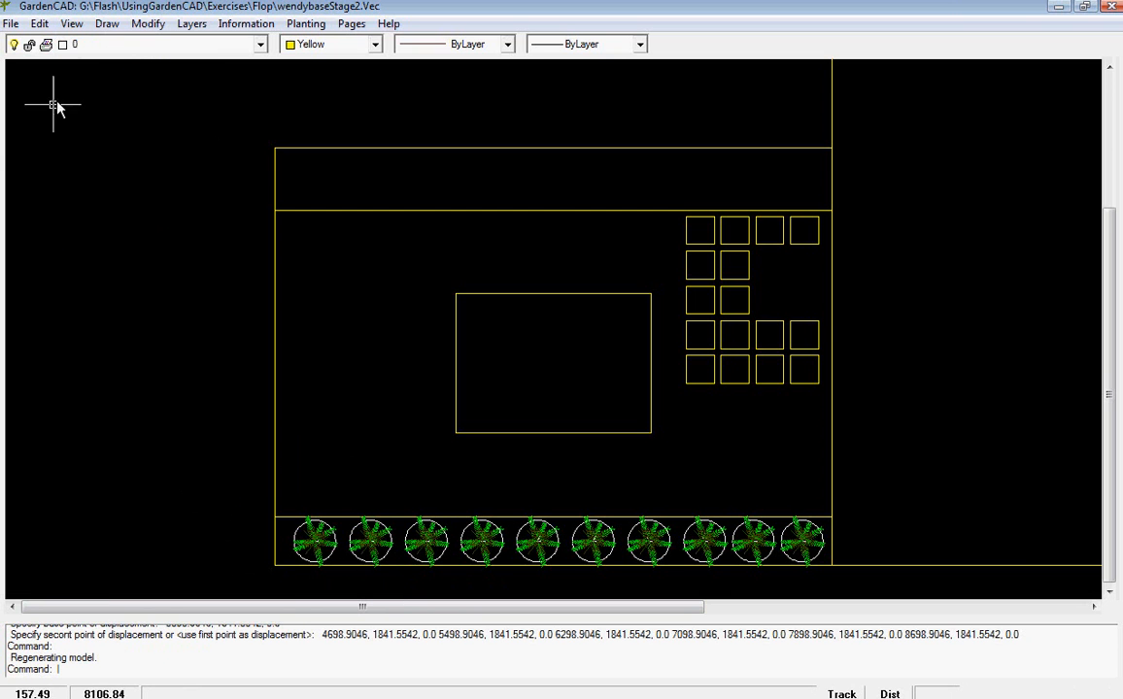
pyautogui.click(191, 25)
pyautogui.click(199, 43)
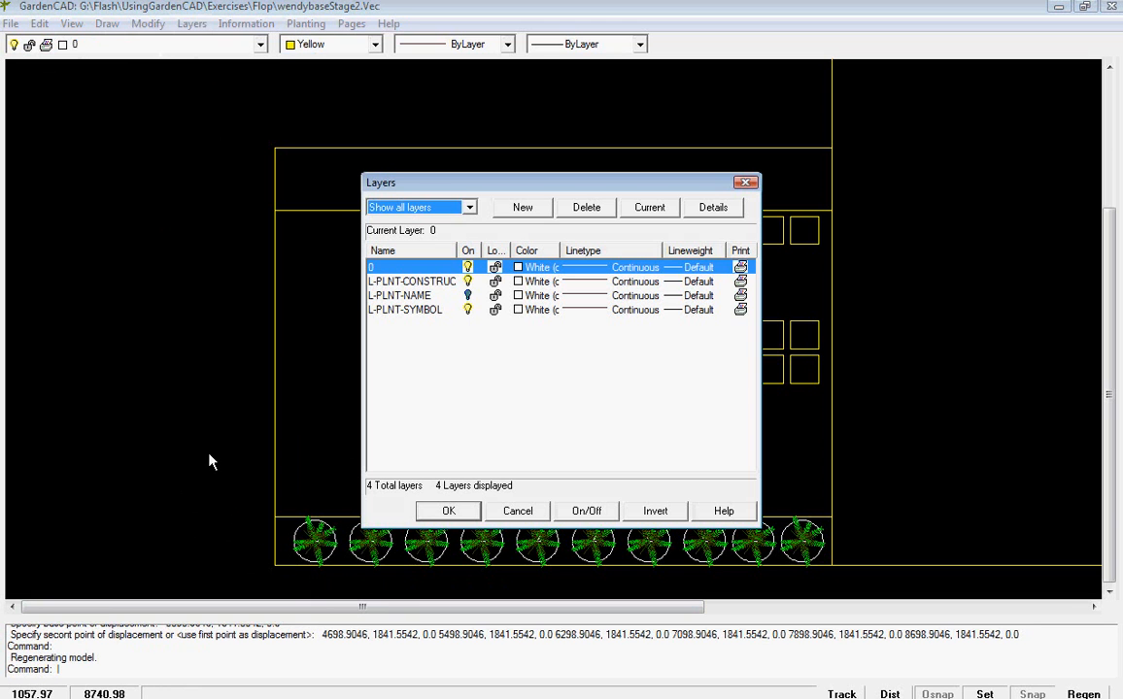
pyautogui.click(467, 281)
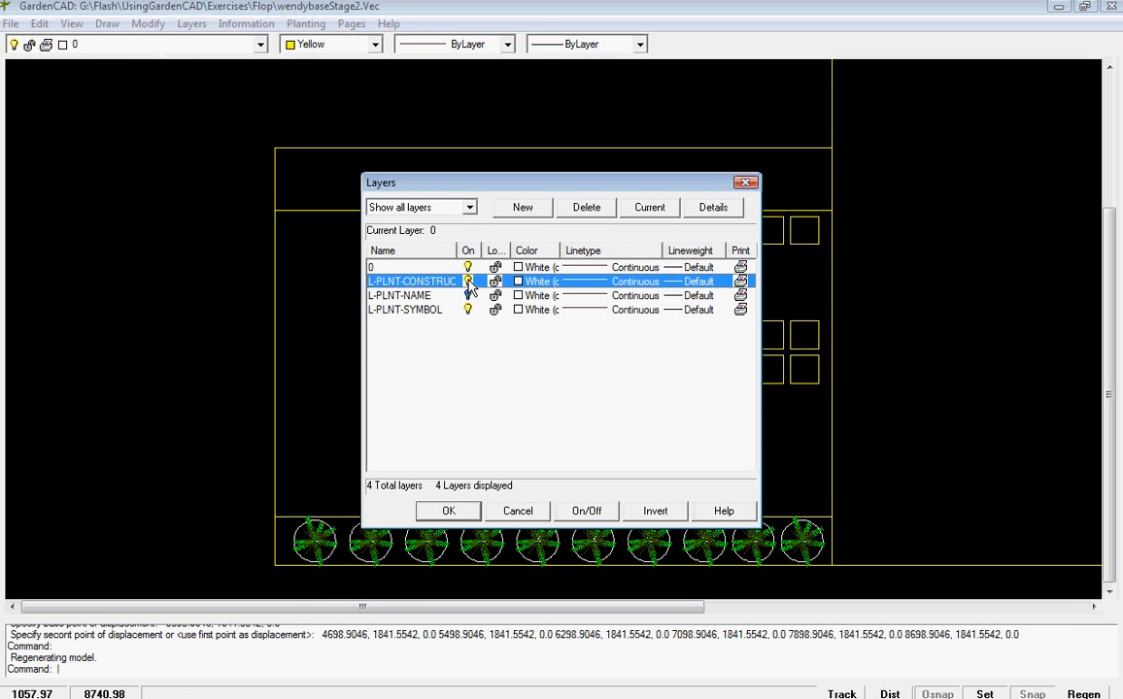
pyautogui.click(450, 511)
pyautogui.scroll(2, 493, 571)
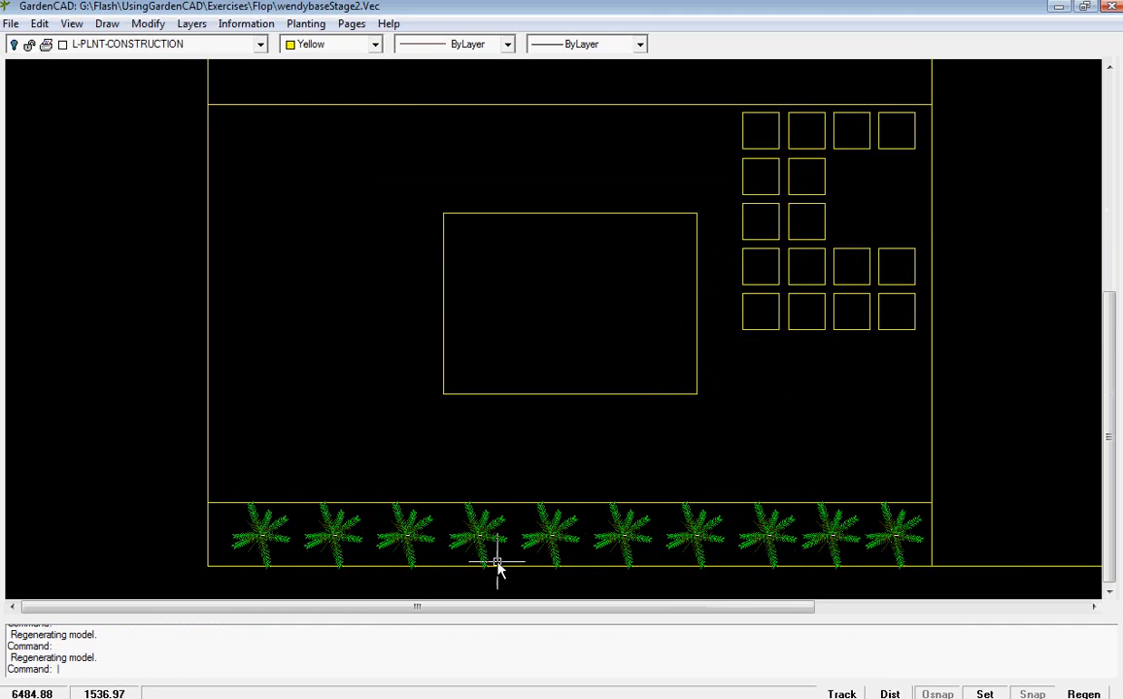
pyautogui.scroll(1, 497, 568)
pyautogui.scroll(-1, 548, 505)
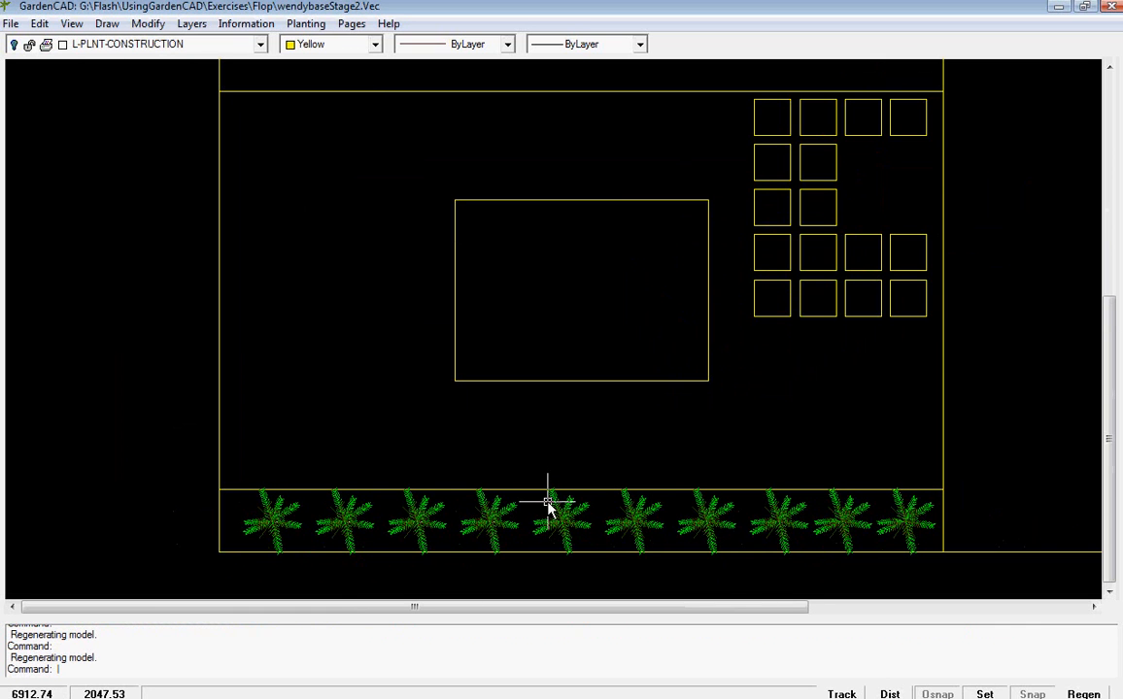
# - Erase the square at the lower right corner of the grid
pyautogui.click(918, 316)
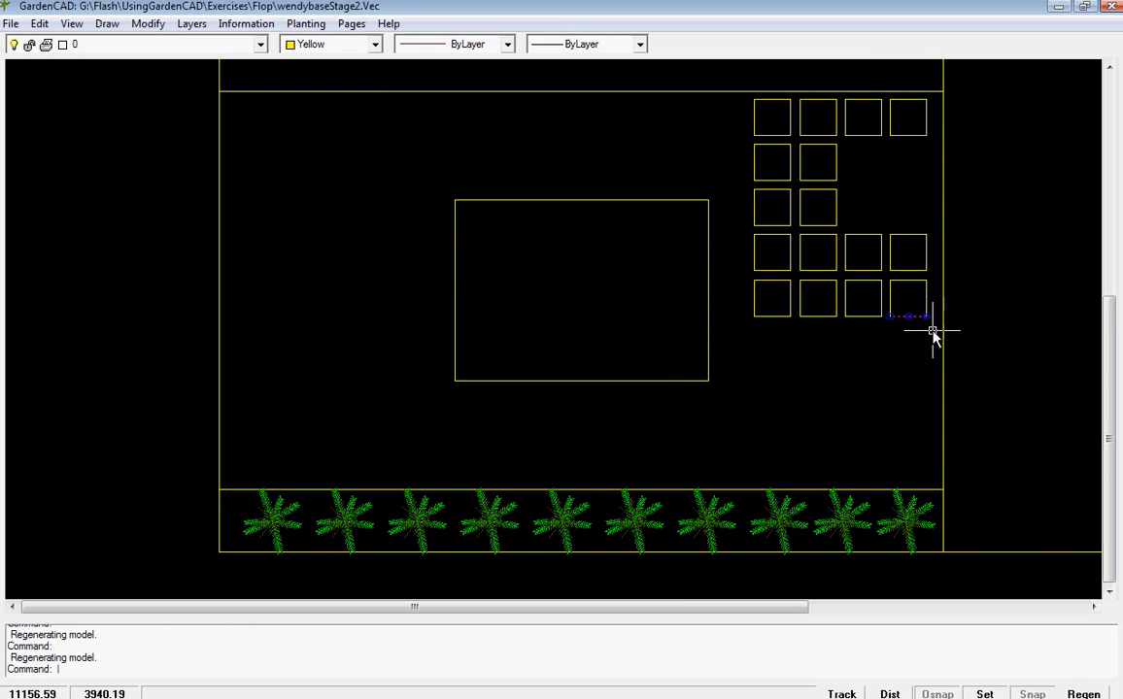
pyautogui.click(935, 334)
pyautogui.click(888, 281)
pyautogui.press('Delete')
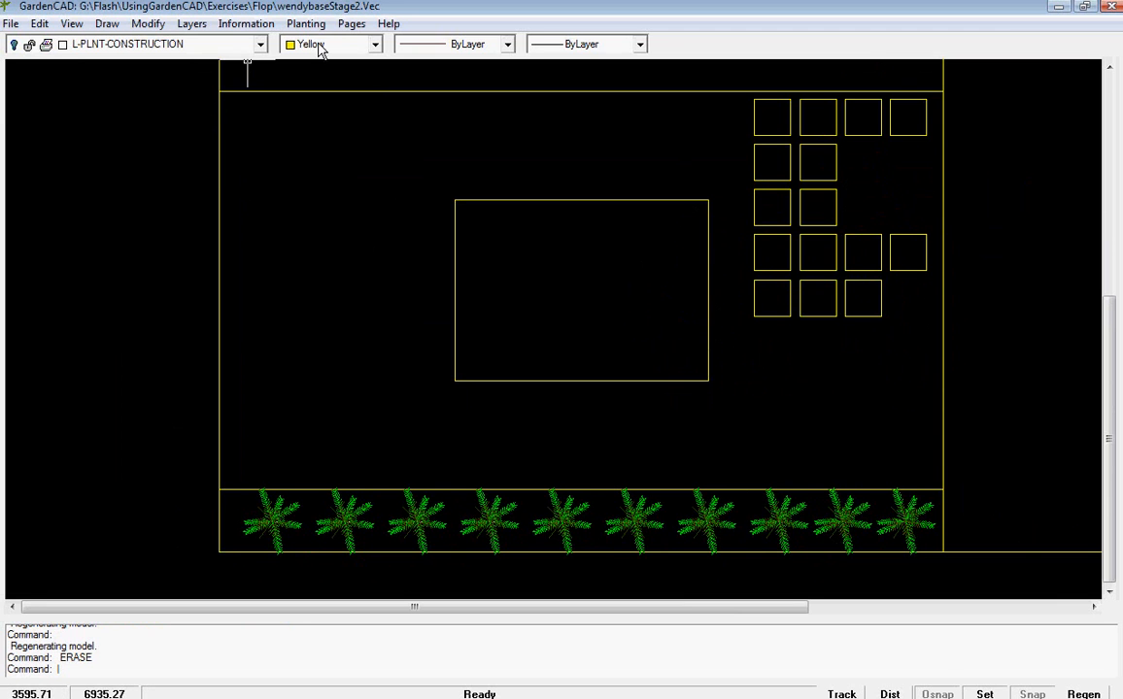
# - Make layer 0 current and insert planting Block 15, moving it by its centre into the gap among the grid squares
pyautogui.click(260, 44)
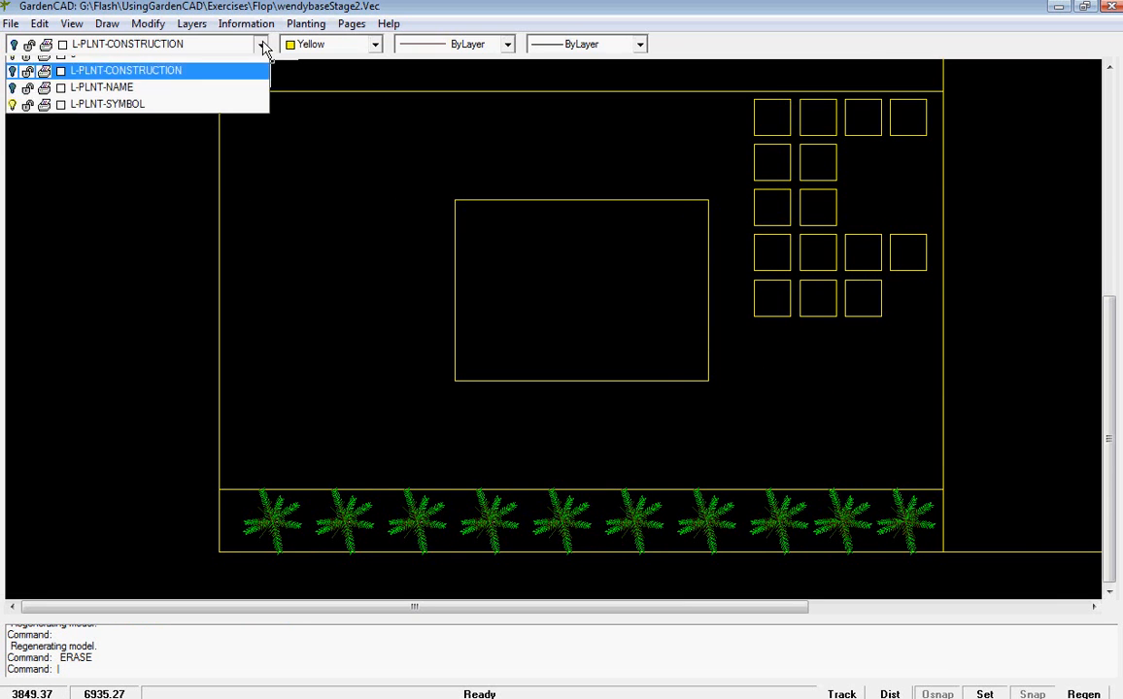
pyautogui.click(148, 65)
pyautogui.click(307, 25)
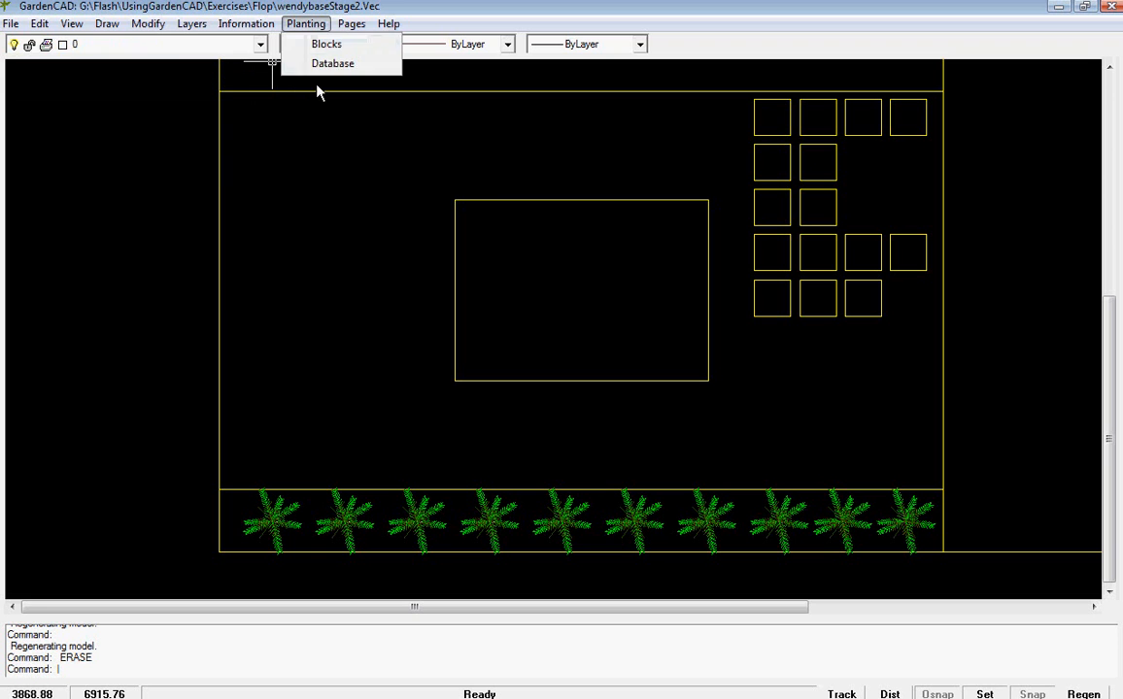
pyautogui.click(321, 46)
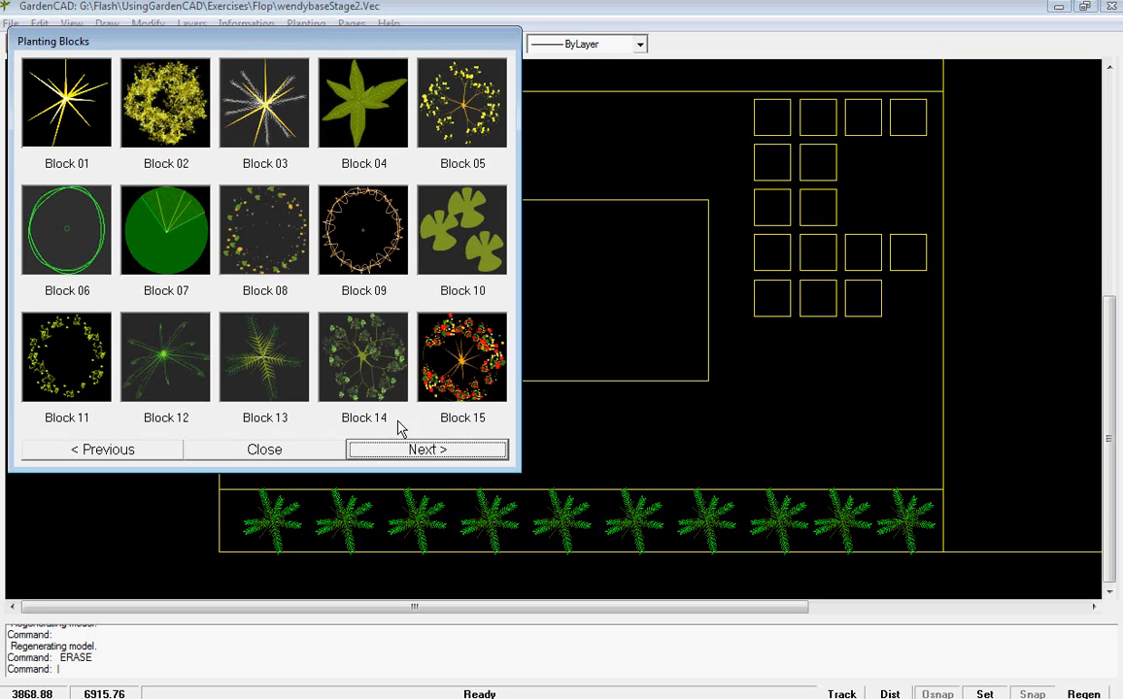
pyautogui.click(458, 369)
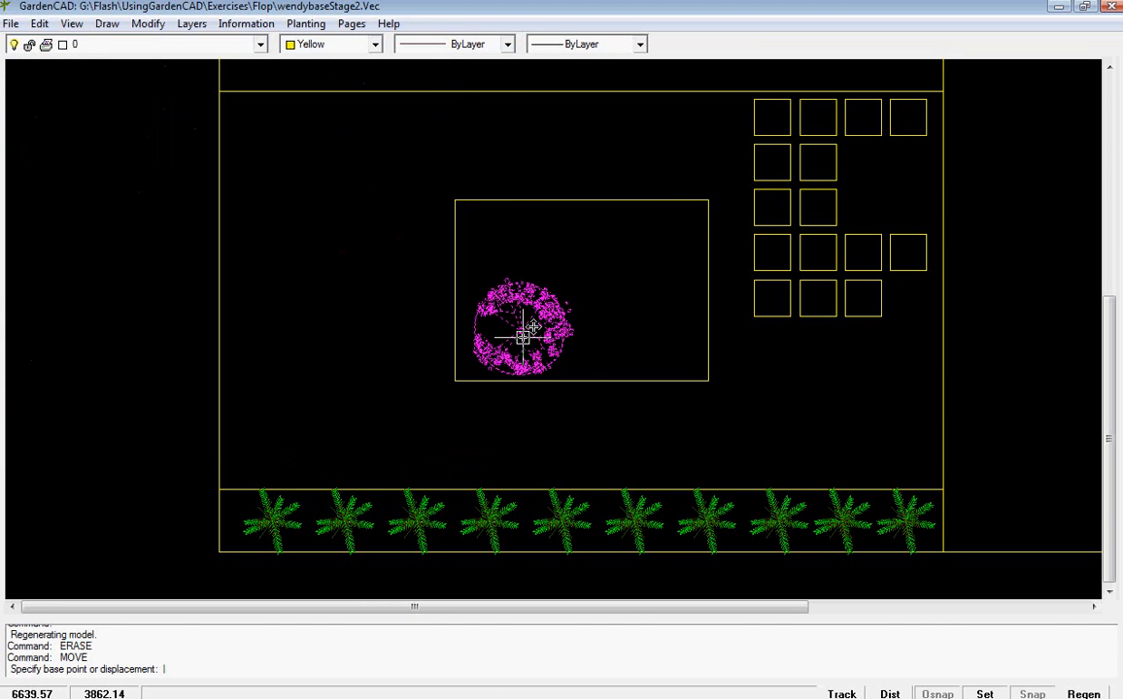
pyautogui.click(522, 326)
pyautogui.click(887, 180)
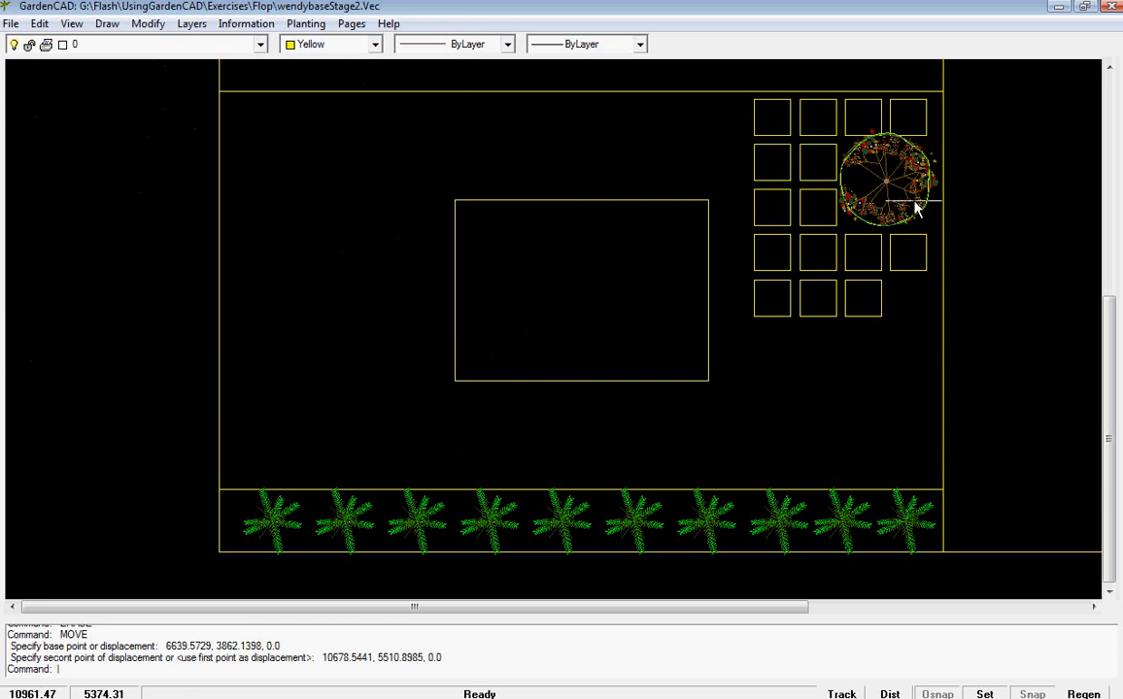
# - Scale the Block 15 plant up about its centre by a factor of about 1.82
pyautogui.rightClick(915, 202)
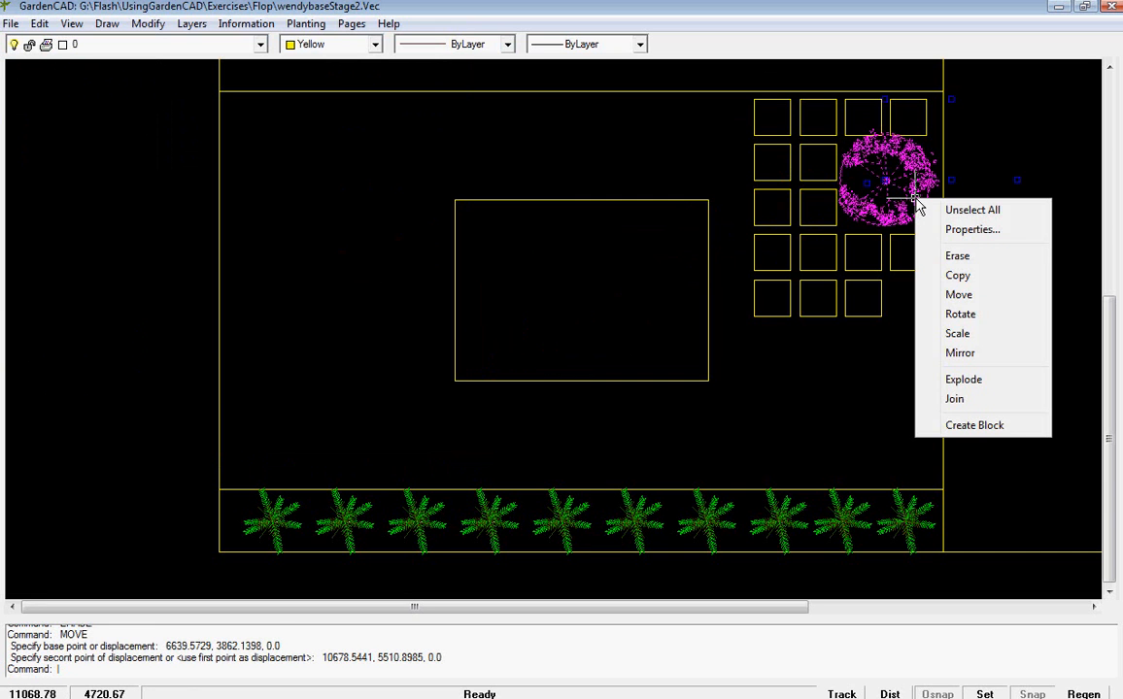
pyautogui.click(959, 332)
pyautogui.click(887, 180)
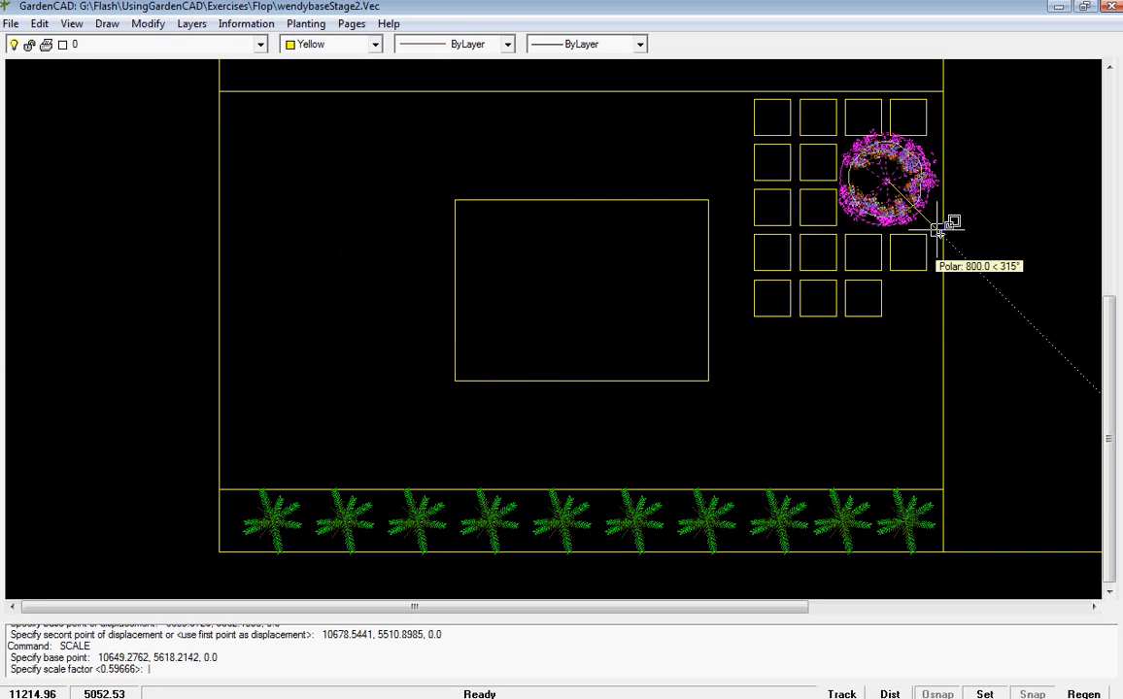
pyautogui.click(995, 287)
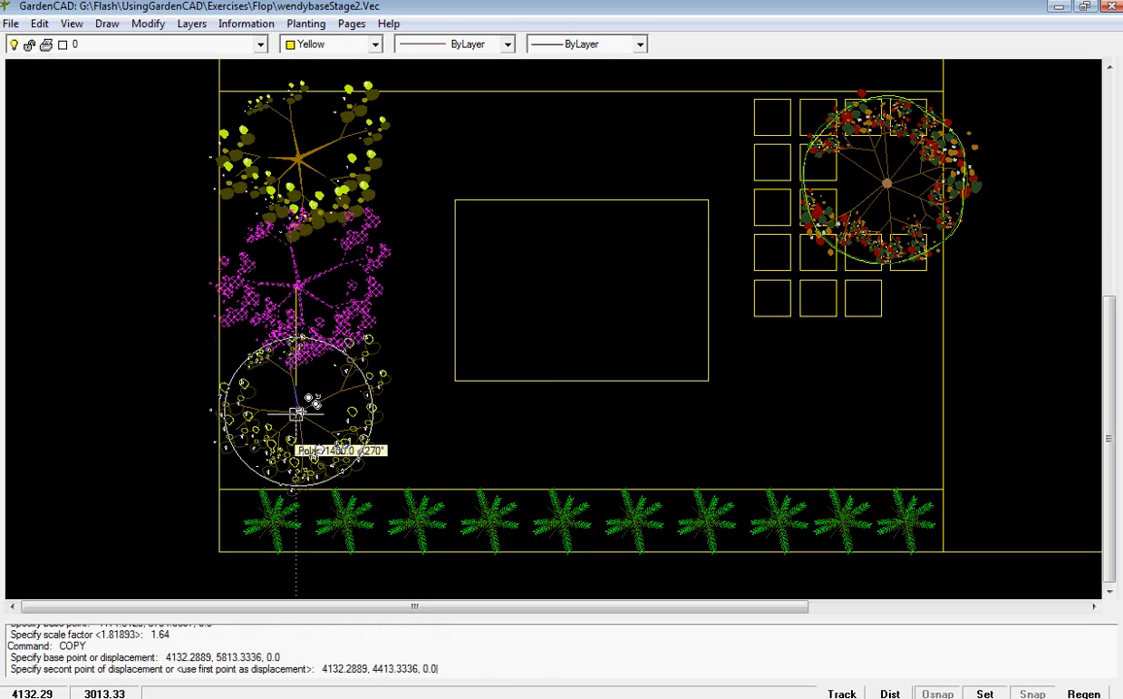
# - Place a third tree in the left-hand column 1400 below the second, and rotate it 90° about its trunk
pyautogui.click(297, 415)
pyautogui.press('Return')
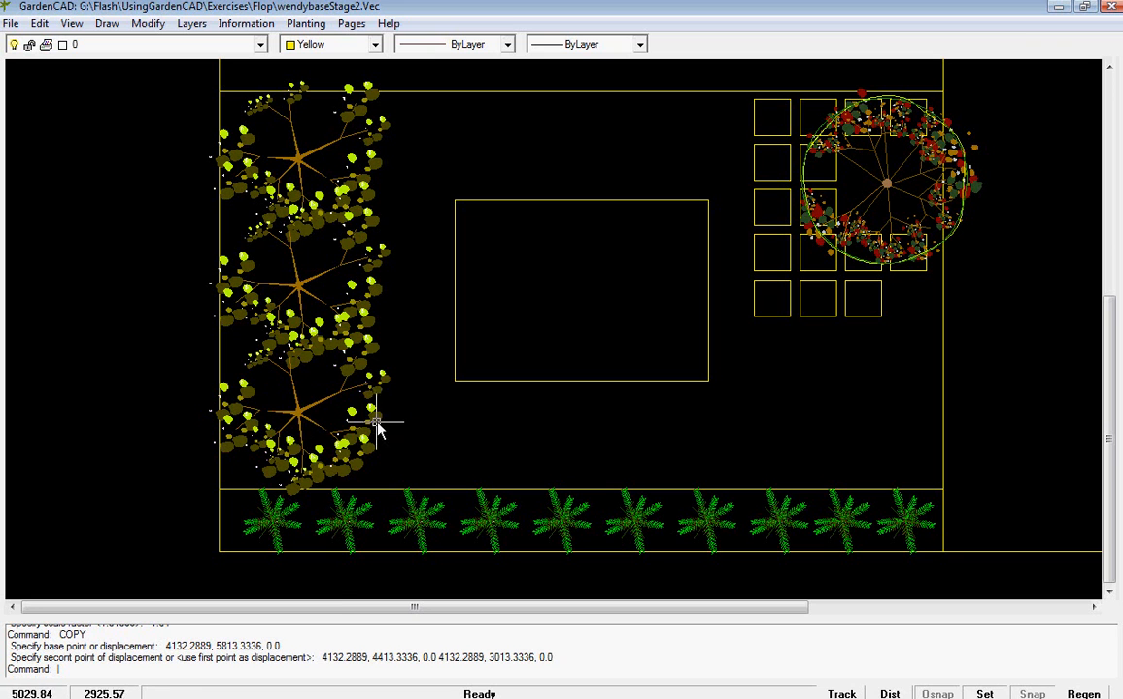
pyautogui.click(337, 410)
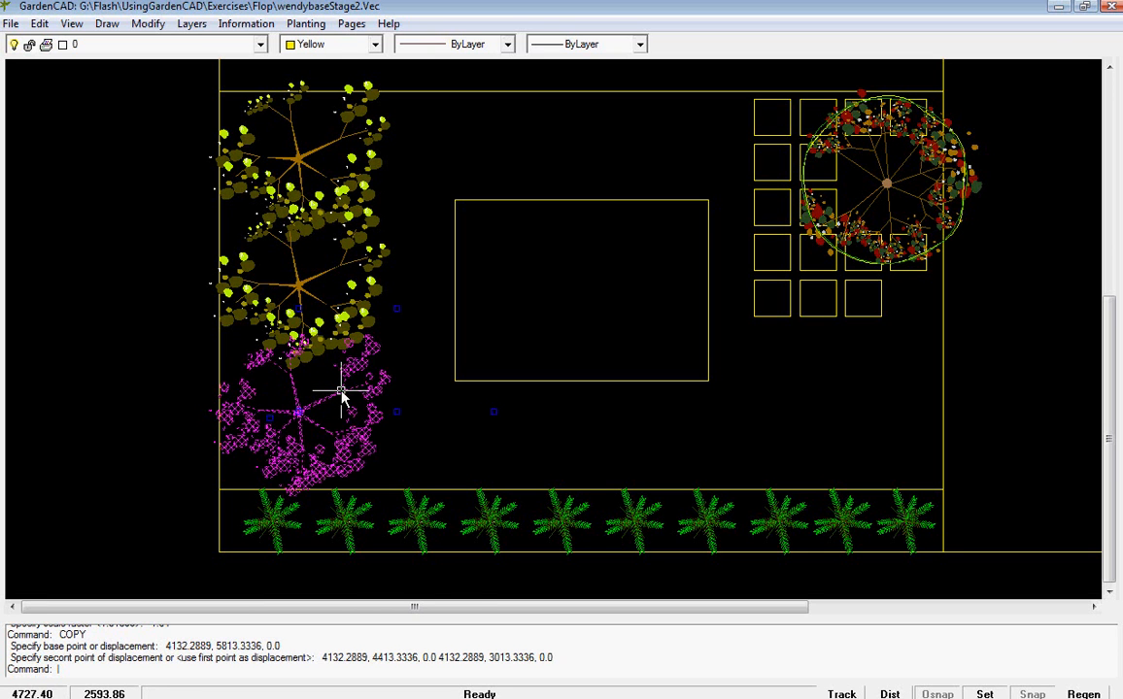
pyautogui.rightClick(340, 390)
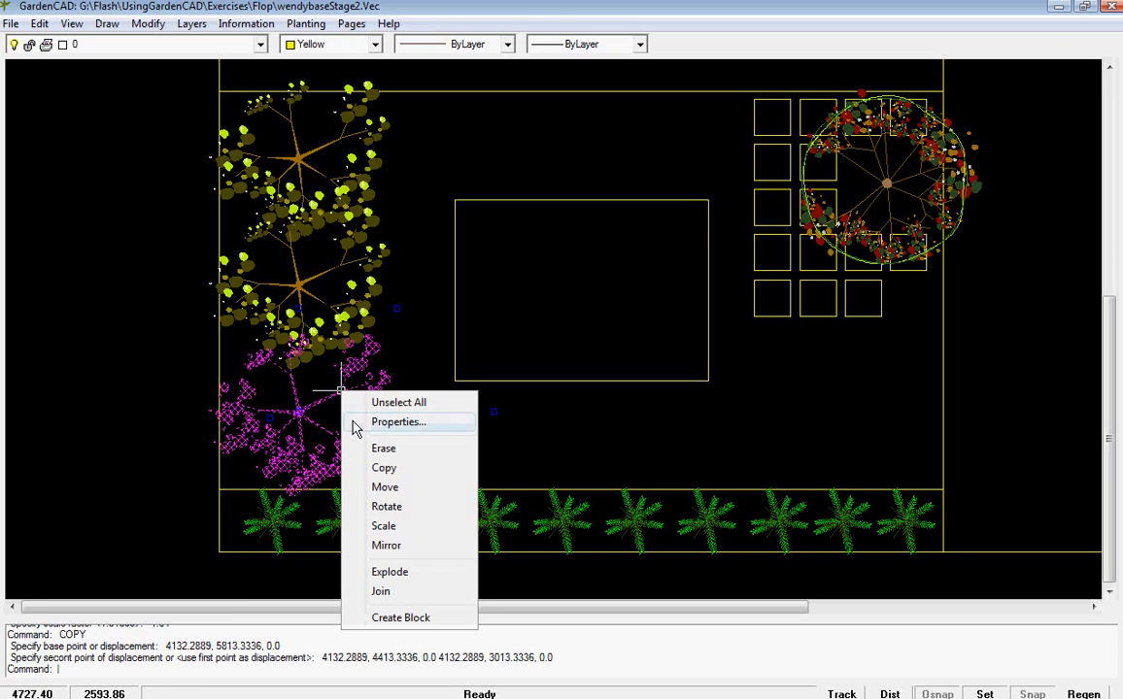
pyautogui.click(386, 506)
pyautogui.click(304, 408)
pyautogui.click(304, 350)
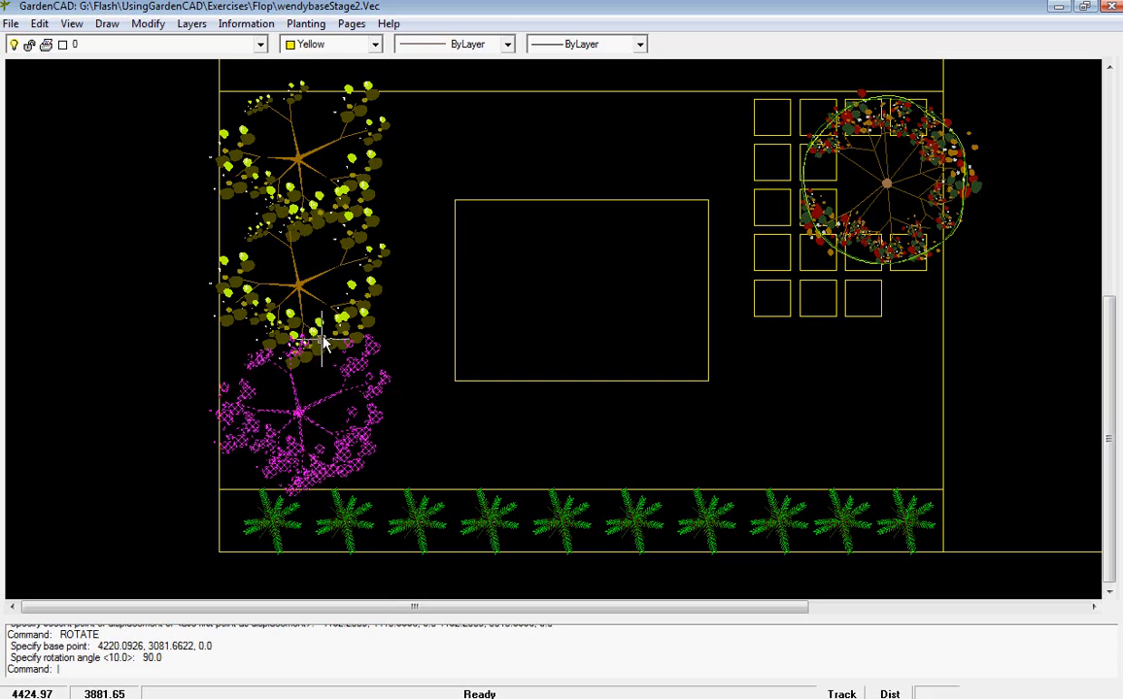
# - Rotate the middle tree of the left-hand column by 315° about its trunk
pyautogui.click(357, 270)
pyautogui.rightClick(362, 264)
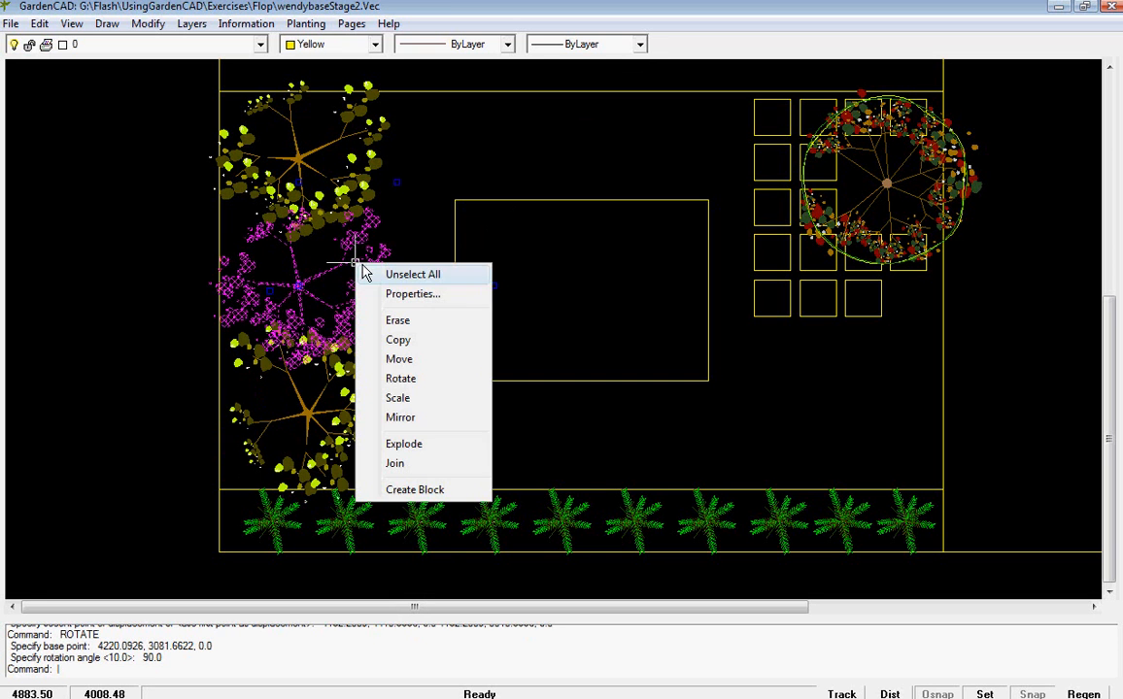
pyautogui.click(394, 379)
pyautogui.click(298, 286)
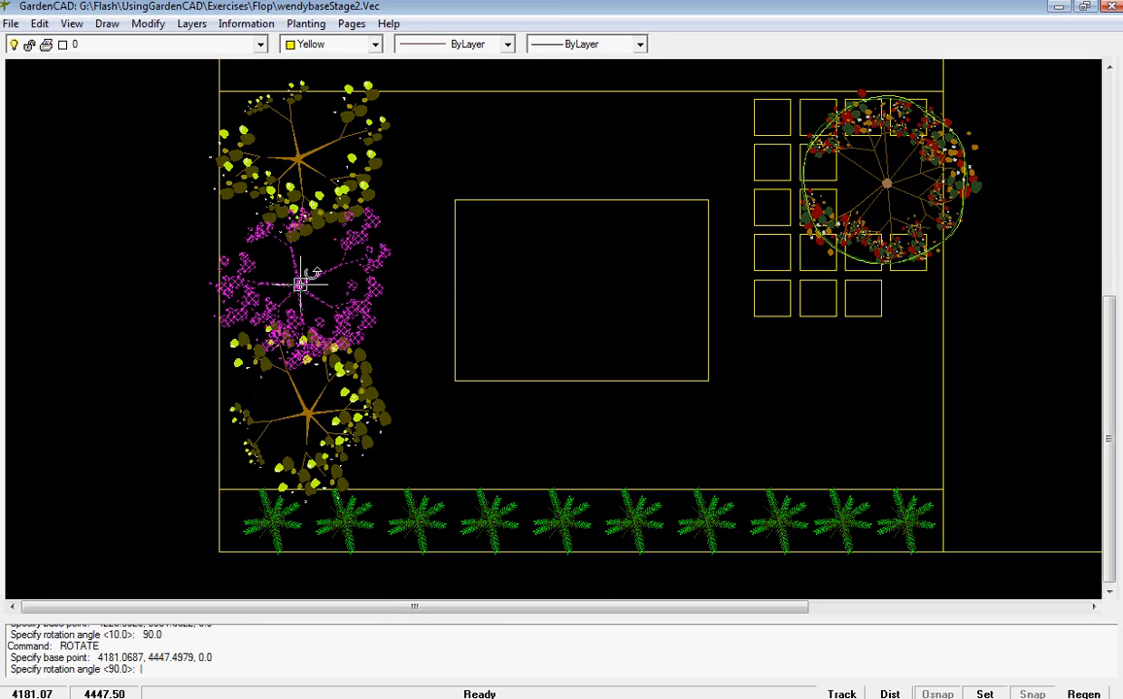
pyautogui.click(314, 301)
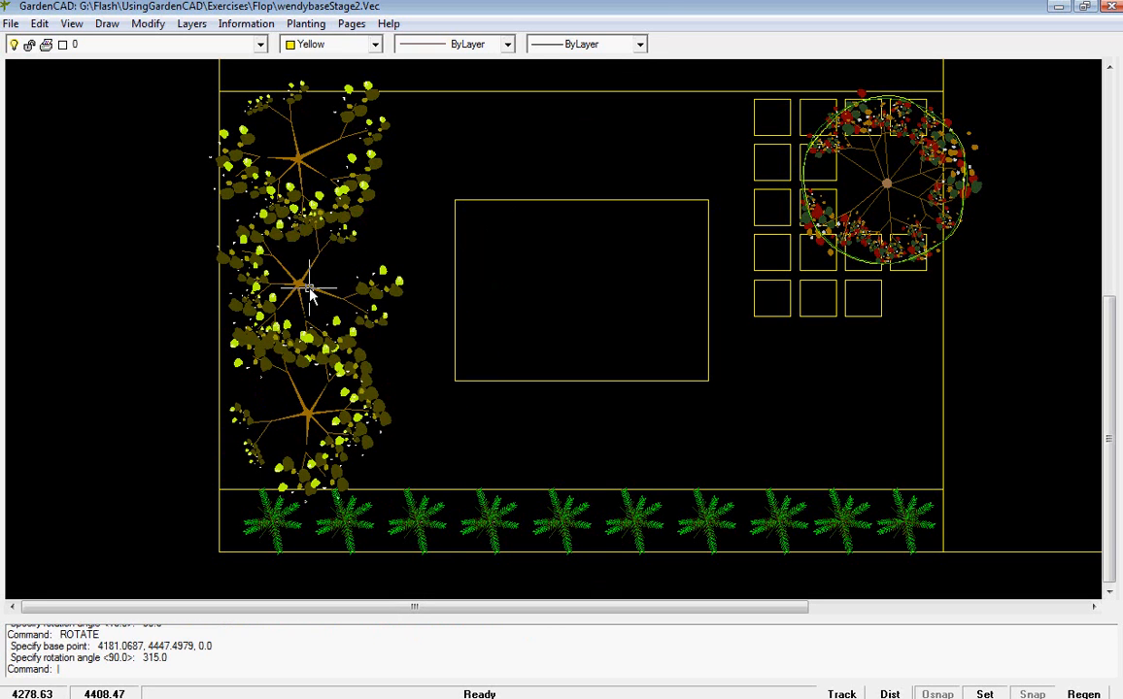
# - Rotate the middle tree of the left-hand column by a further 315° about its trunk
pyautogui.click(310, 291)
pyautogui.rightClick(309, 288)
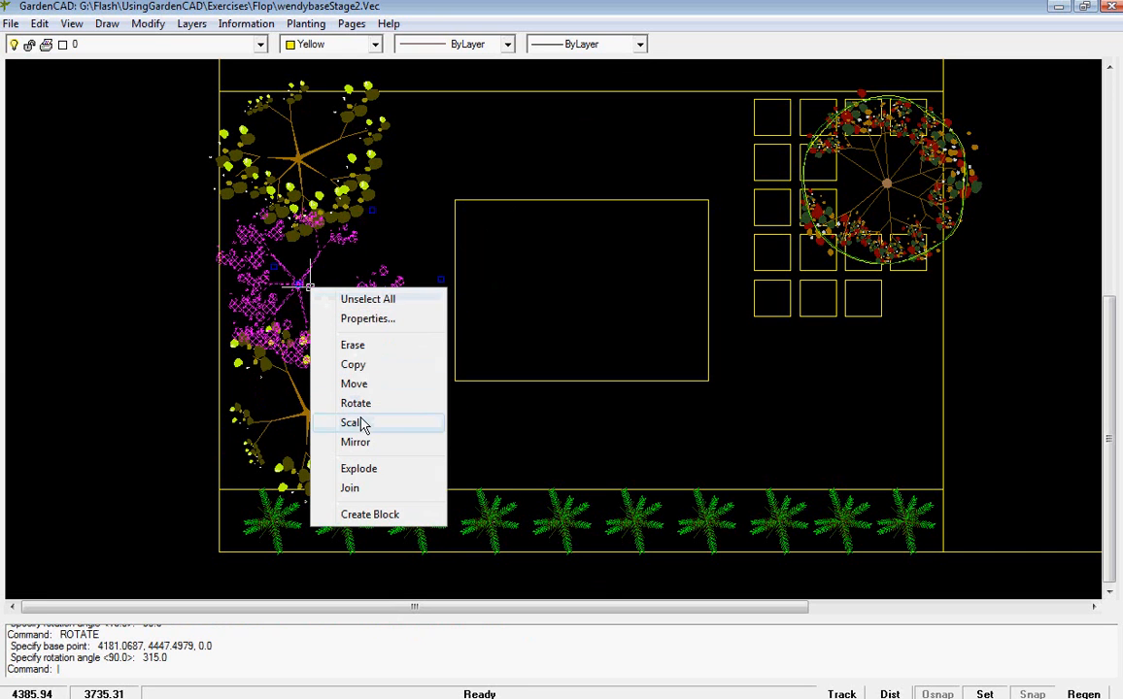
pyautogui.click(356, 403)
pyautogui.click(305, 289)
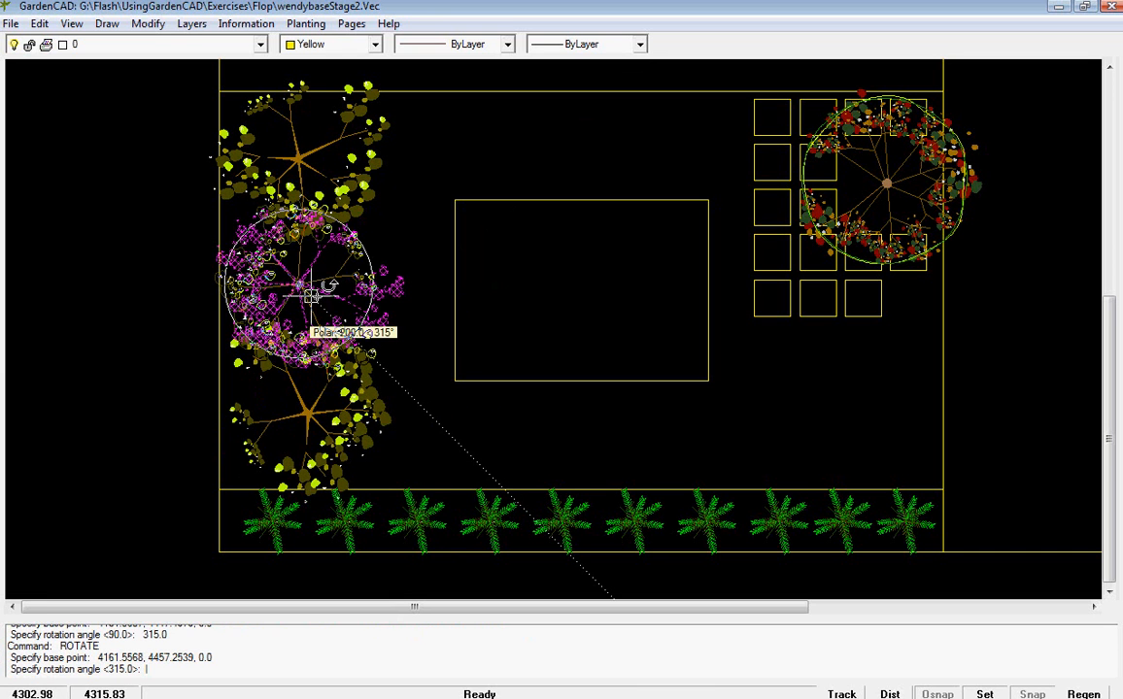
pyautogui.click(311, 295)
# - Scale the middle tree of the left-hand column about its trunk by a factor of about 0.97
pyautogui.click(308, 292)
pyautogui.rightClick(307, 288)
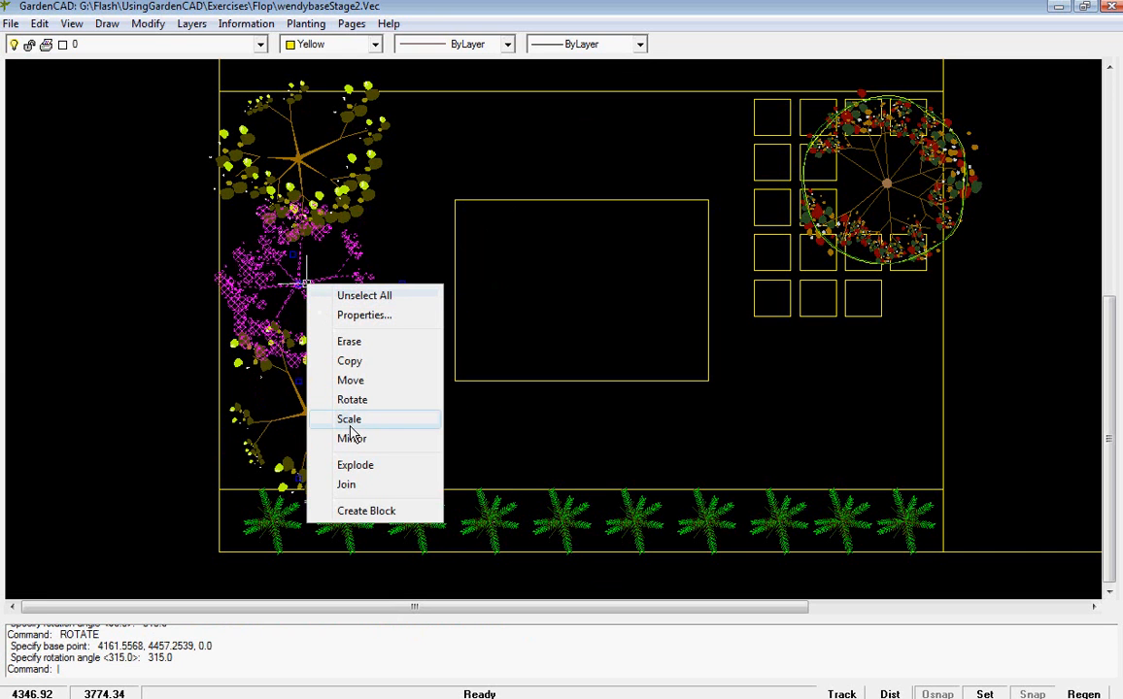
pyautogui.click(353, 419)
pyautogui.click(302, 284)
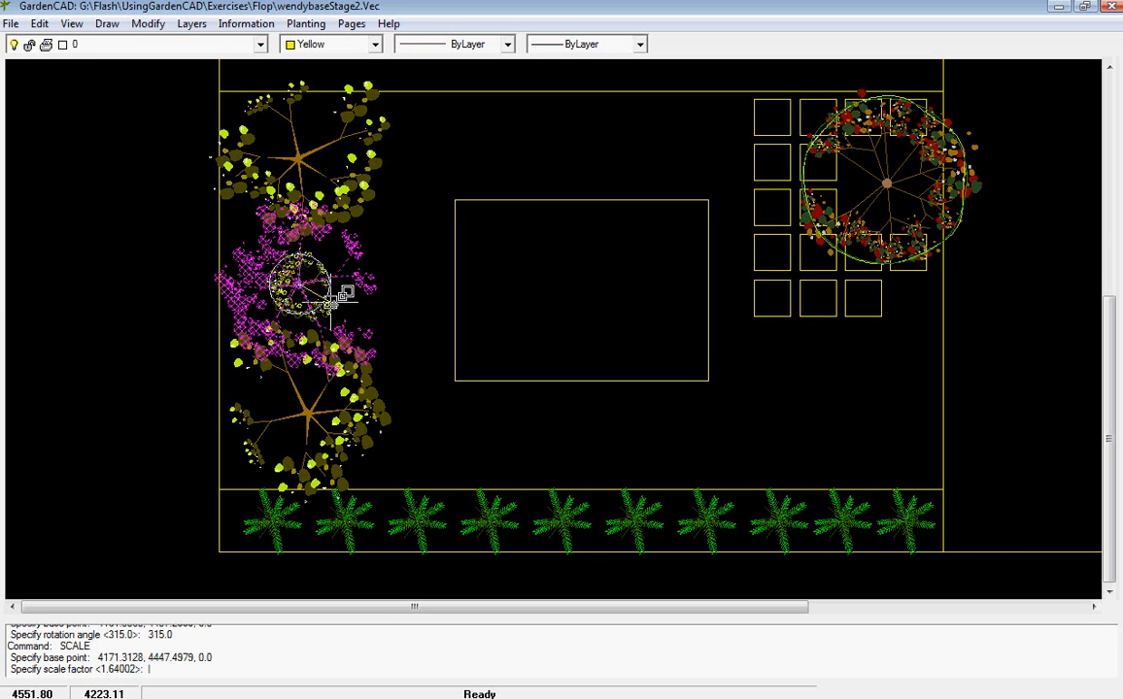
pyautogui.click(374, 326)
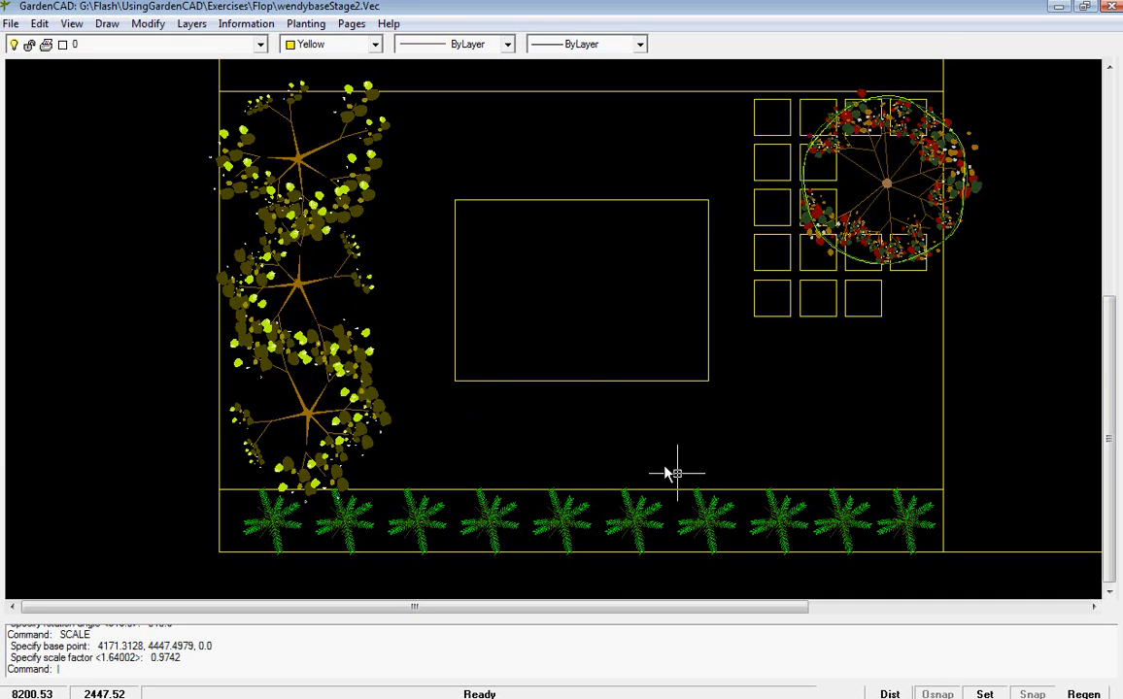
# - Insert planting Block 72 and move it by its centre to the open ground below the centre rectangle's lower-left corner
pyautogui.click(305, 24)
pyautogui.click(301, 44)
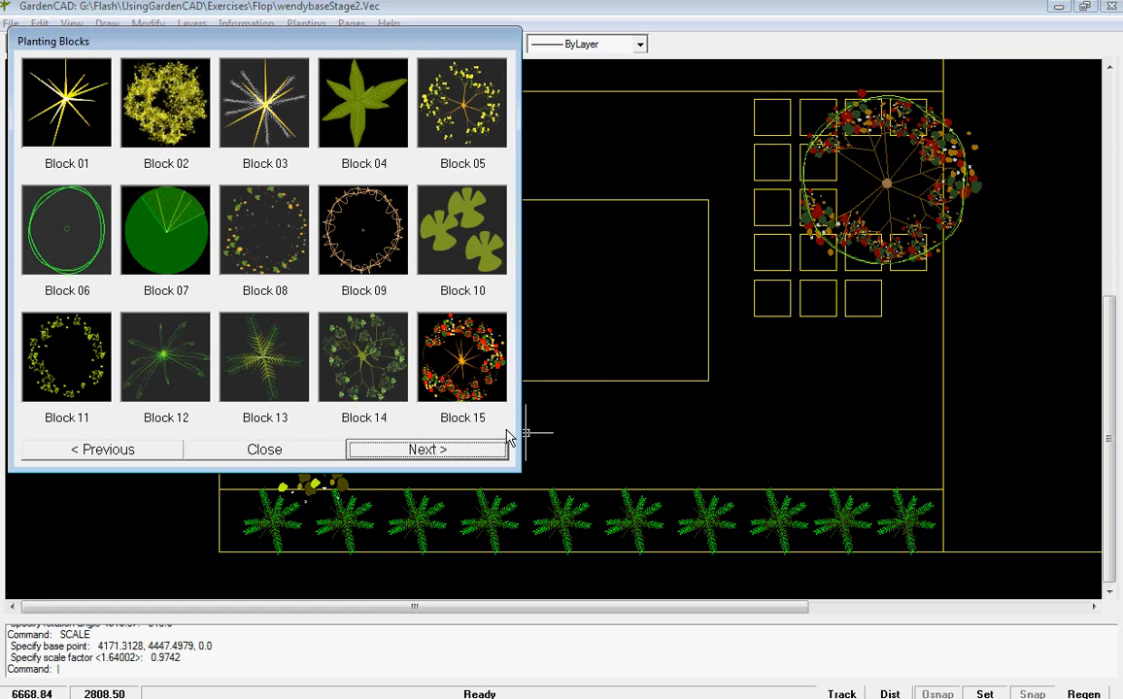
pyautogui.click(446, 452)
pyautogui.click(447, 454)
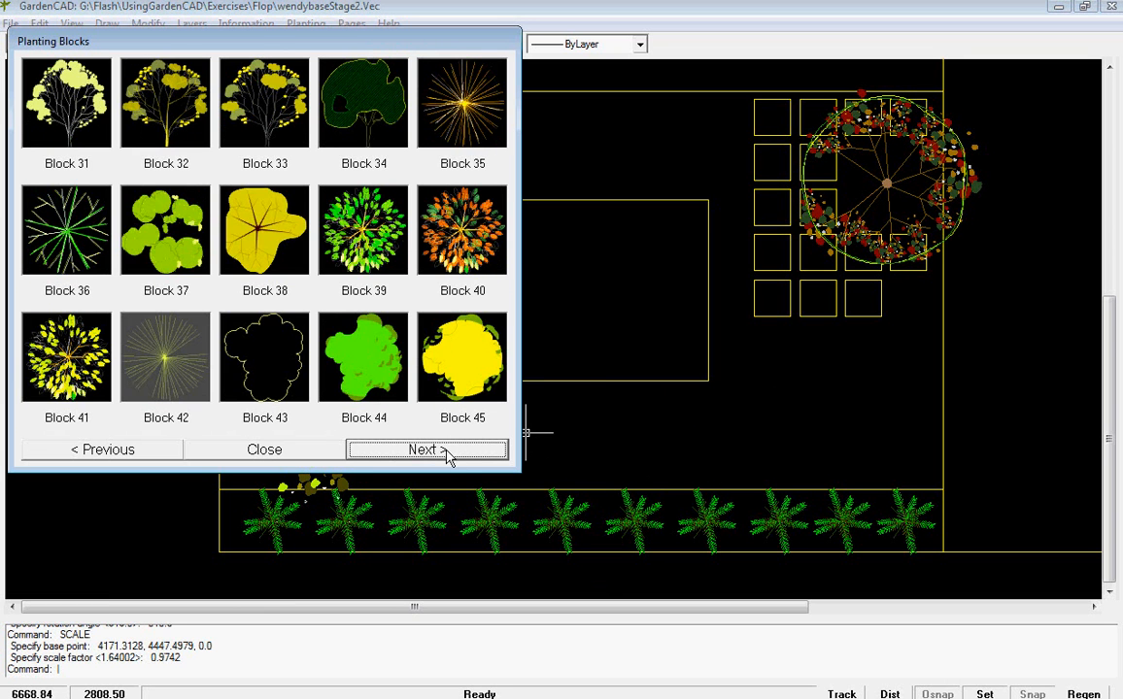
pyautogui.click(446, 454)
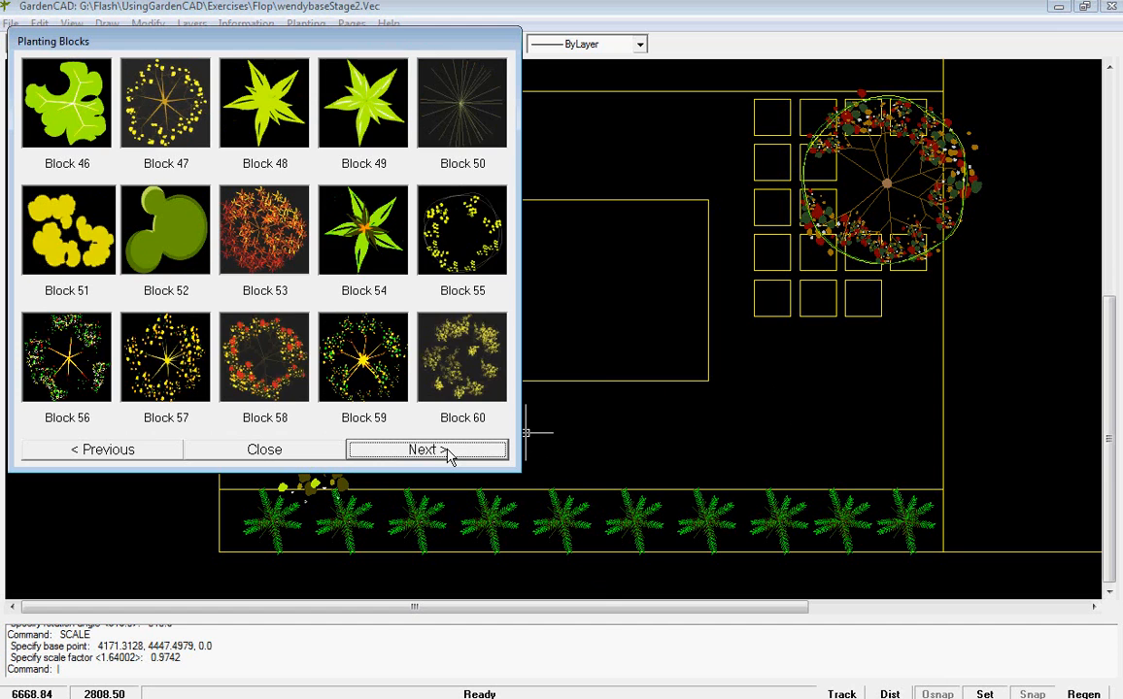
pyautogui.click(448, 453)
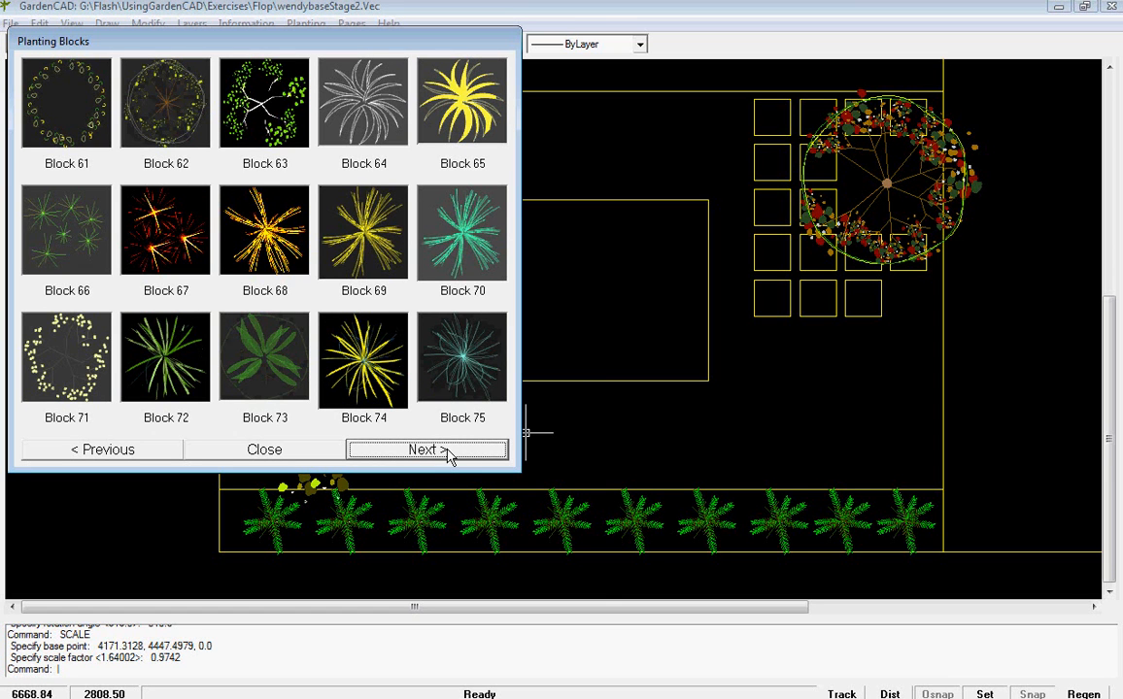
pyautogui.click(158, 358)
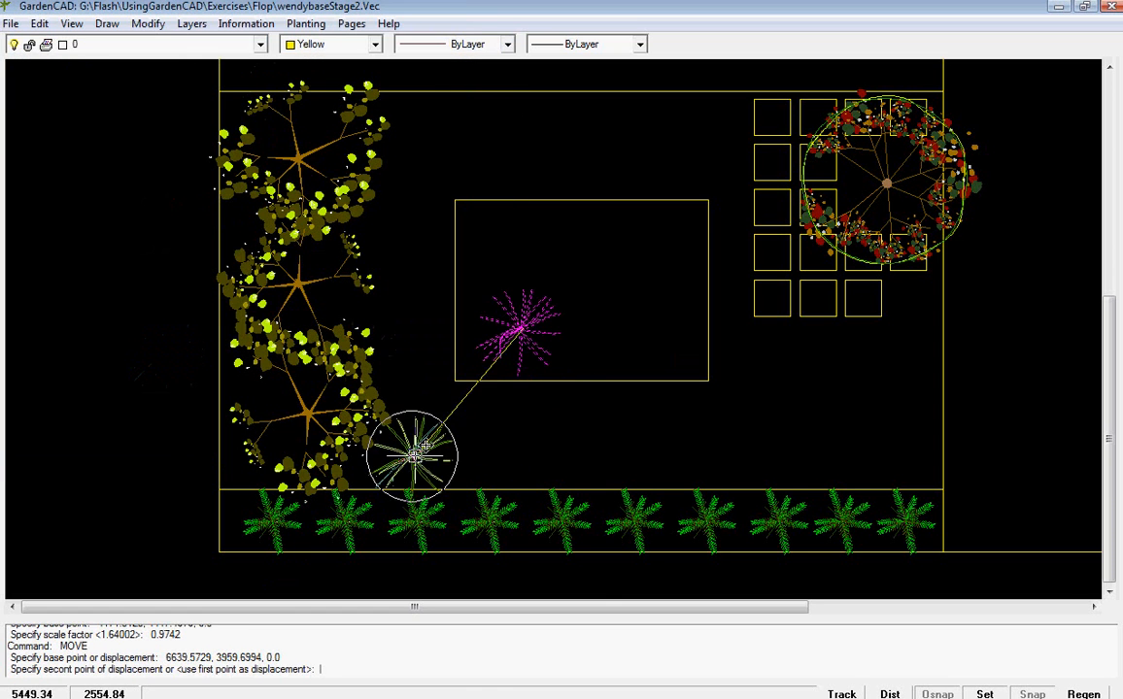
pyautogui.click(424, 456)
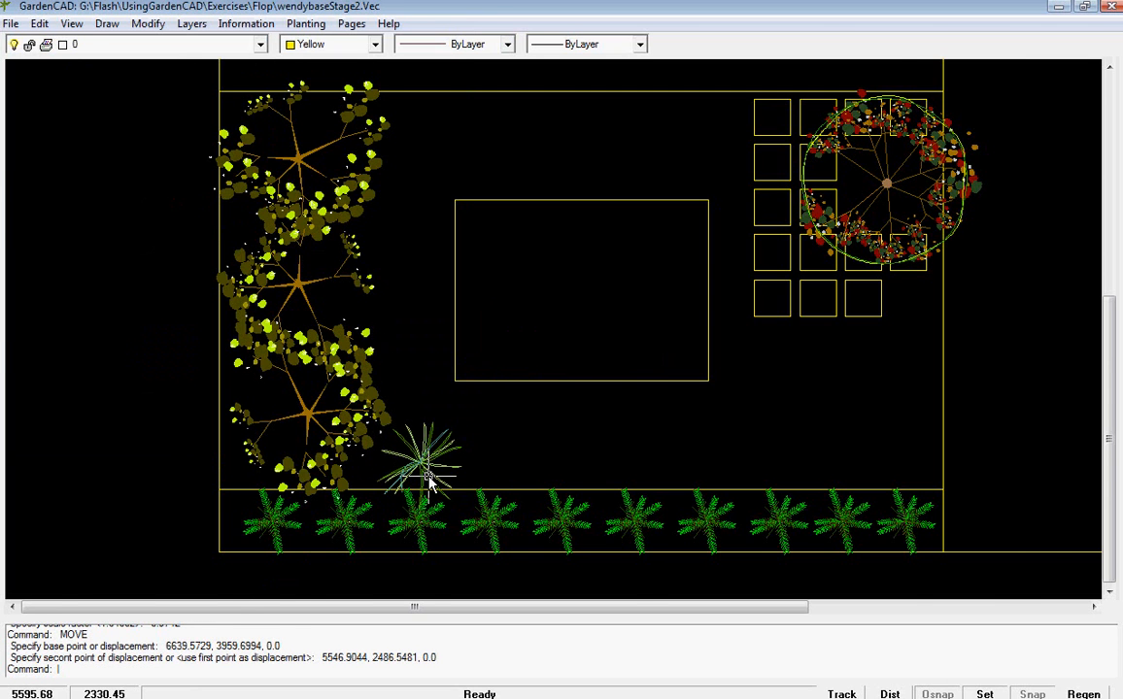
# - Scale the Block 72 plant down about its centre by a factor of about 0.32
pyautogui.scroll(3, 429, 480)
pyautogui.click(419, 451)
pyautogui.rightClick(418, 447)
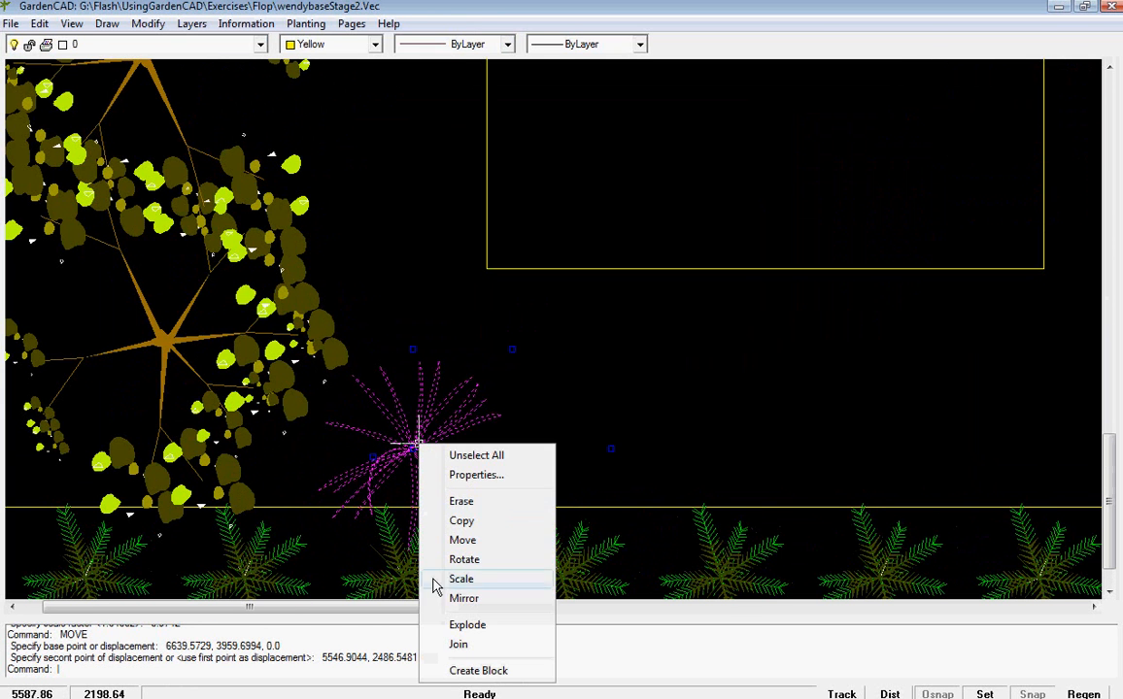
pyautogui.click(465, 579)
pyautogui.click(420, 447)
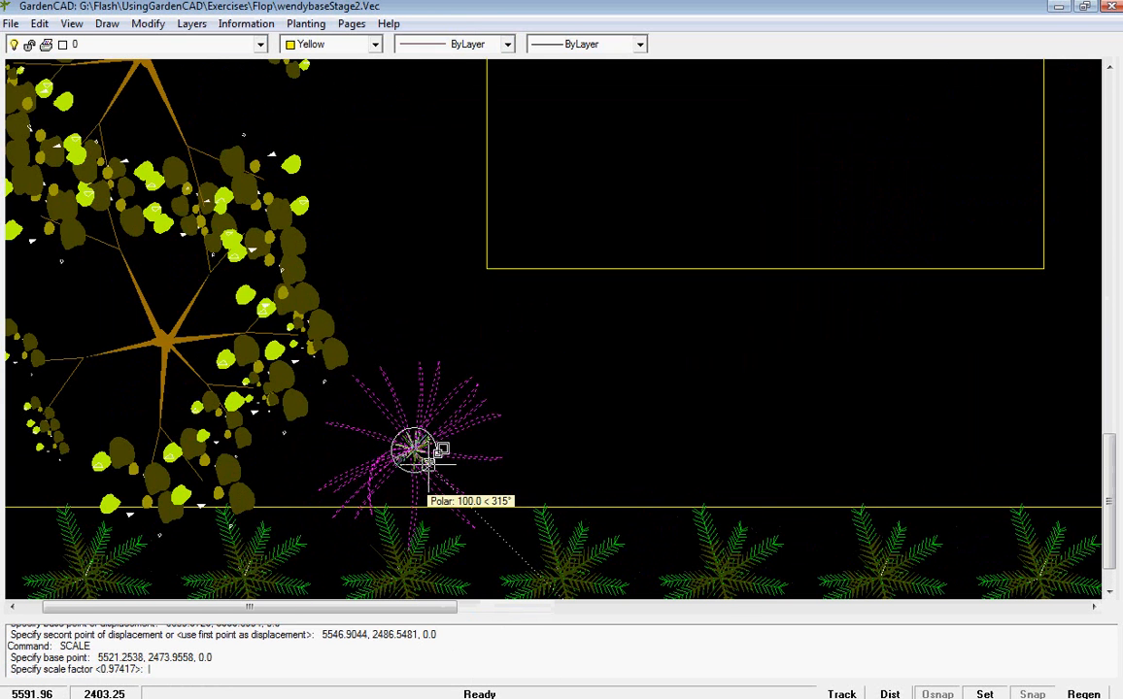
pyautogui.click(438, 469)
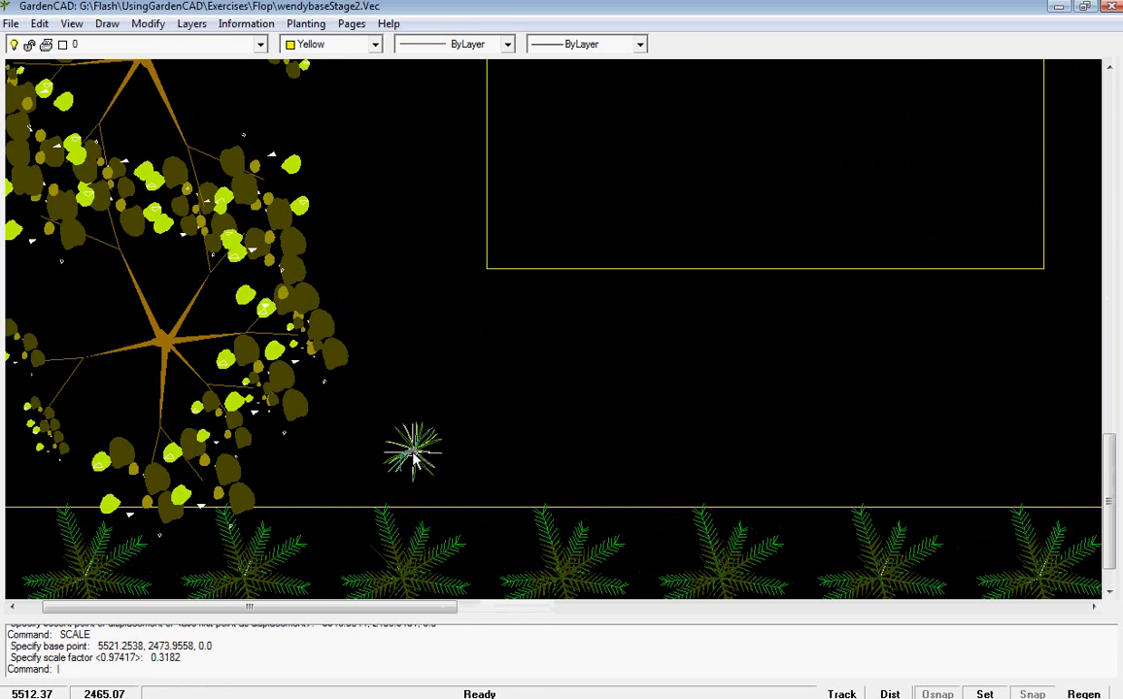
# - Copy the small Block 72 plant by its centre to ten spots in staggered diagonal rows between the rectangle and the fern strip, the first 500 away at 45°
pyautogui.click(413, 452)
pyautogui.rightClick(414, 449)
pyautogui.click(456, 527)
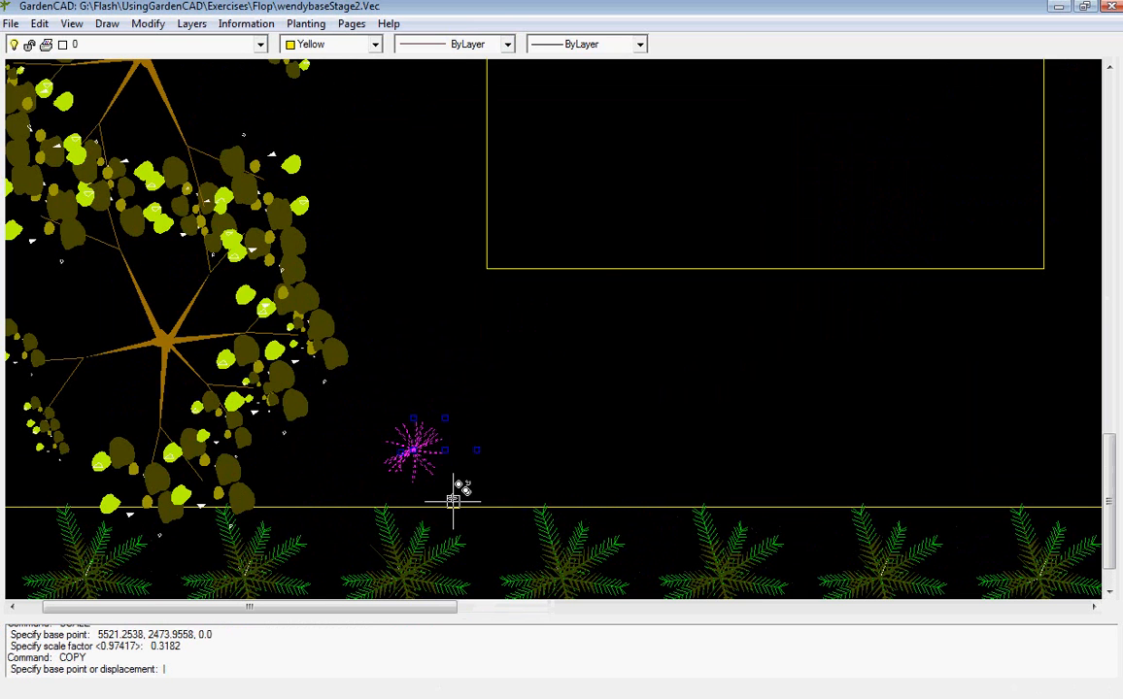
pyautogui.click(414, 447)
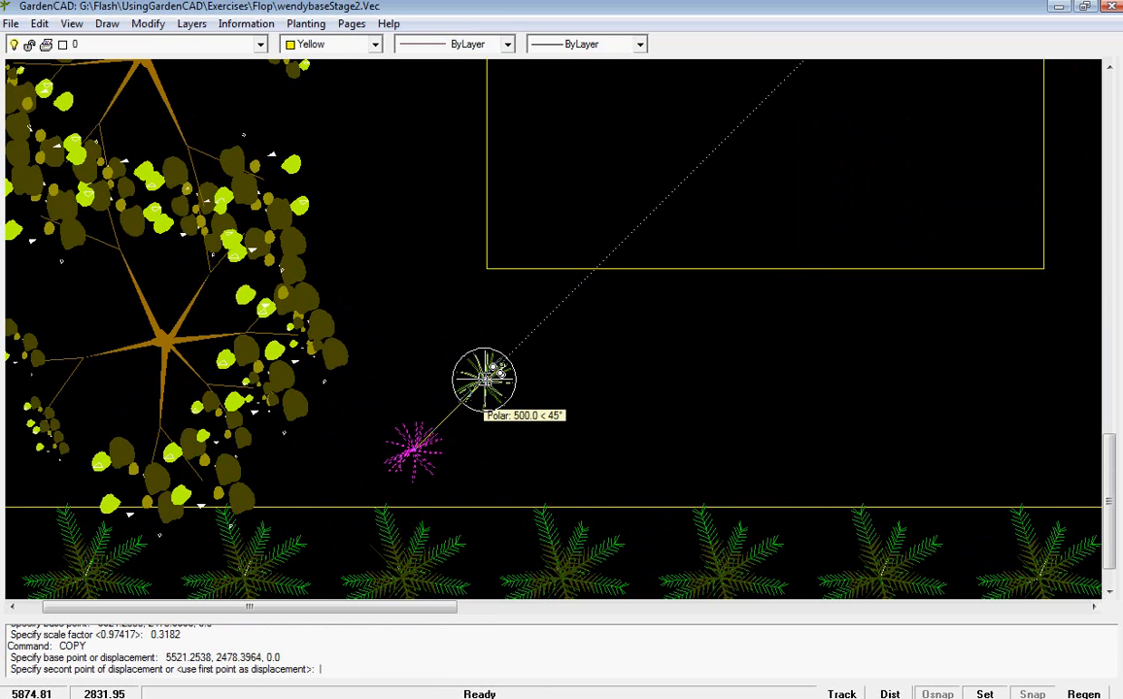
pyautogui.click(483, 379)
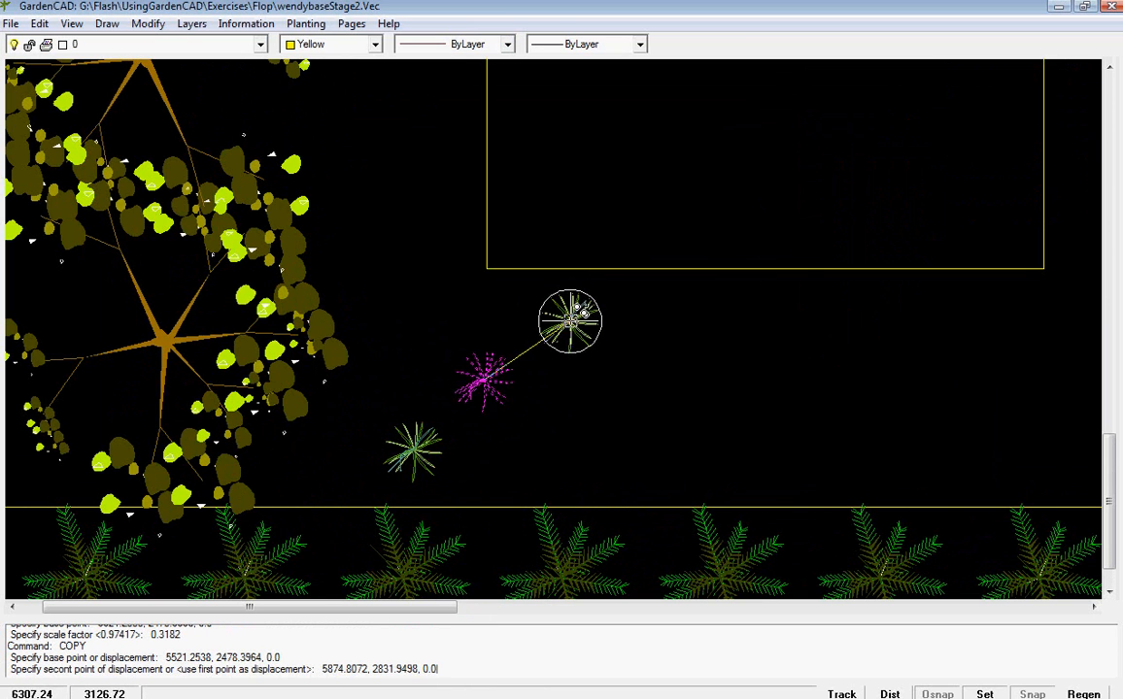
pyautogui.click(560, 304)
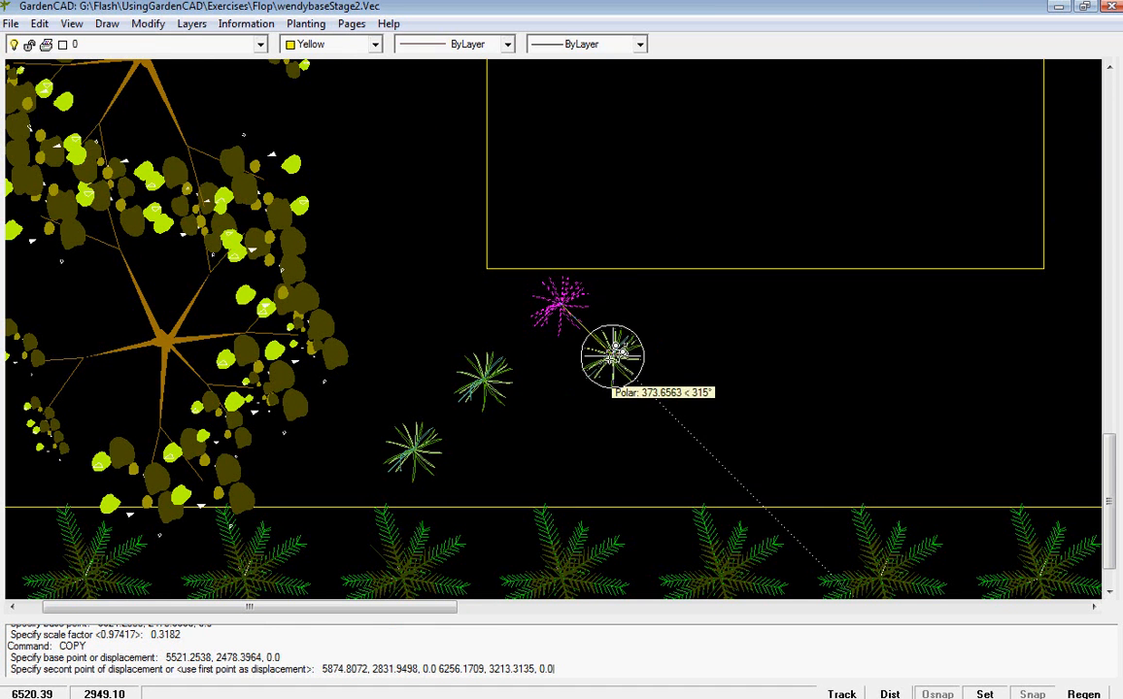
pyautogui.click(615, 361)
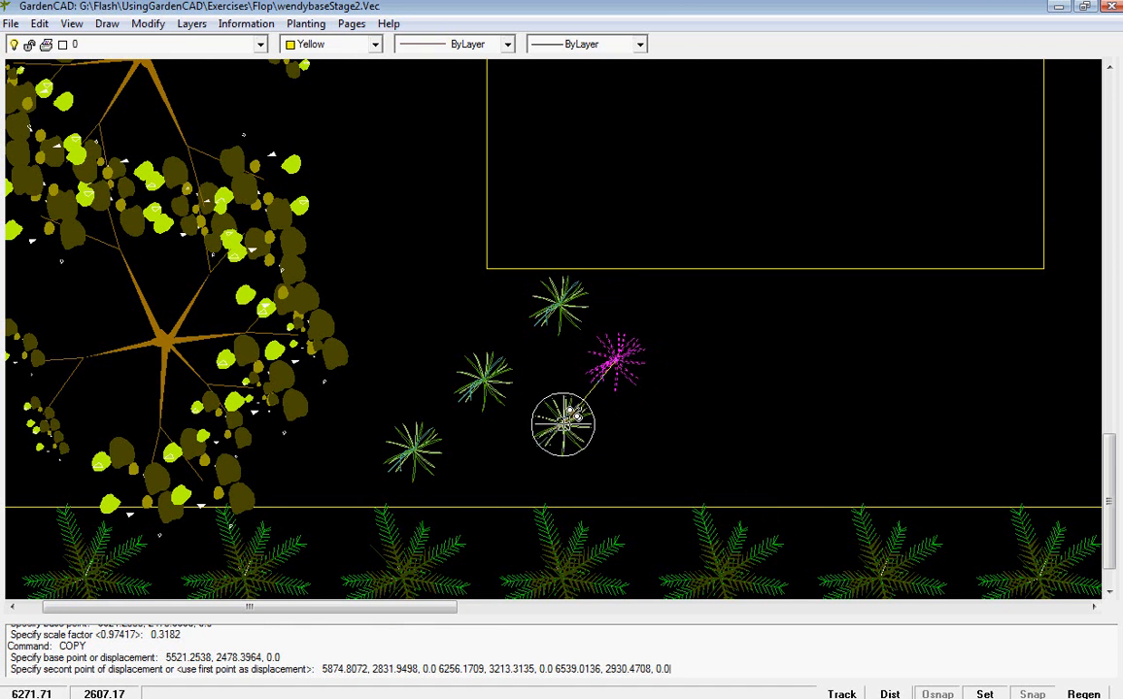
pyautogui.click(560, 416)
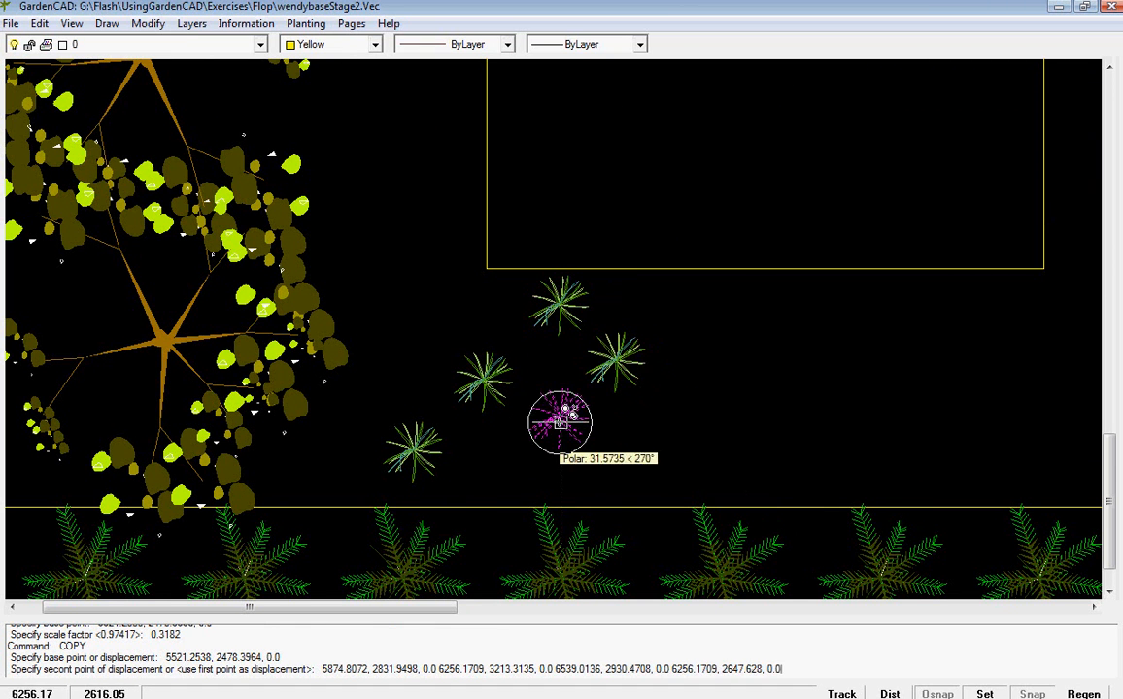
pyautogui.click(503, 472)
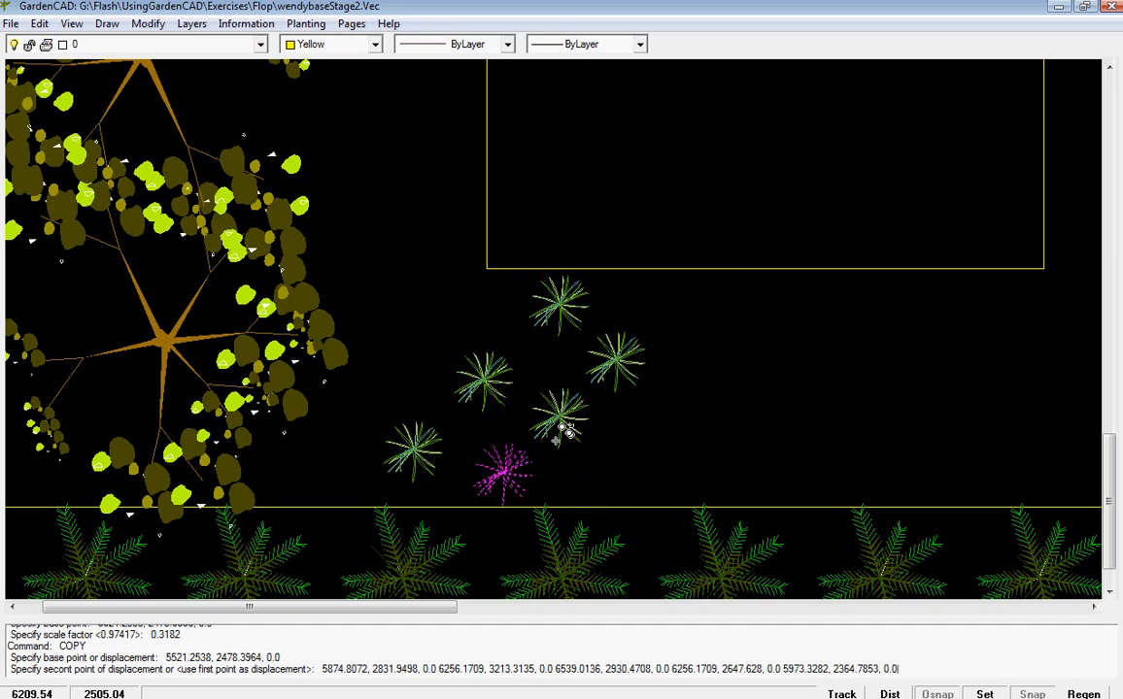
pyautogui.click(672, 304)
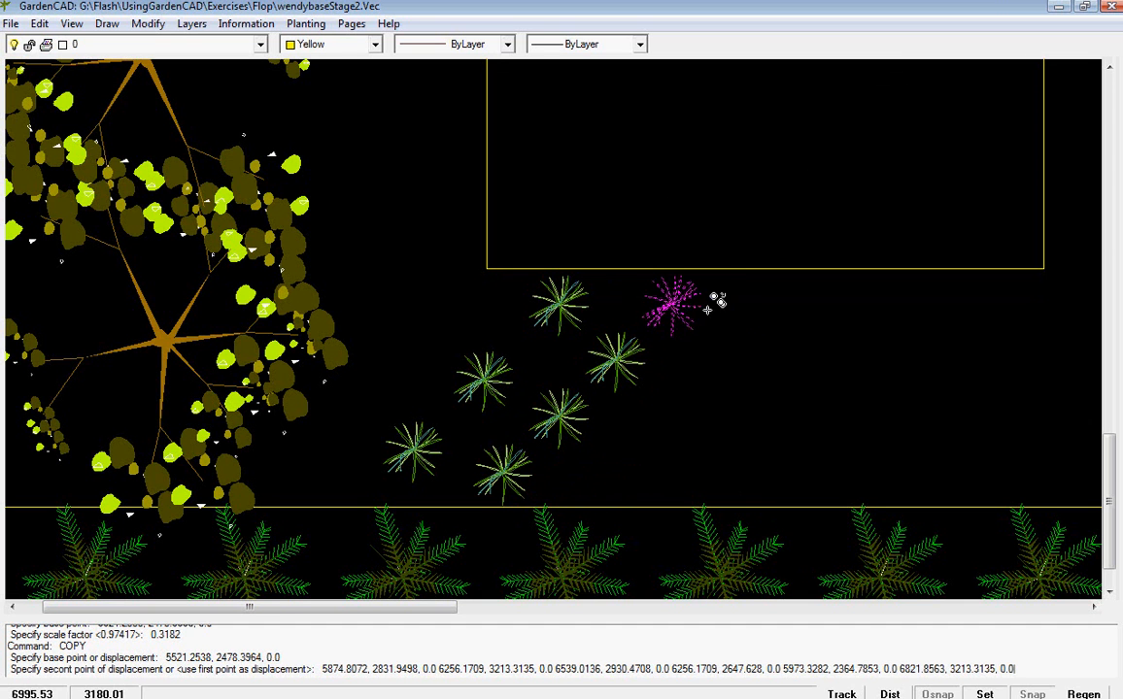
pyautogui.click(780, 304)
pyautogui.click(719, 363)
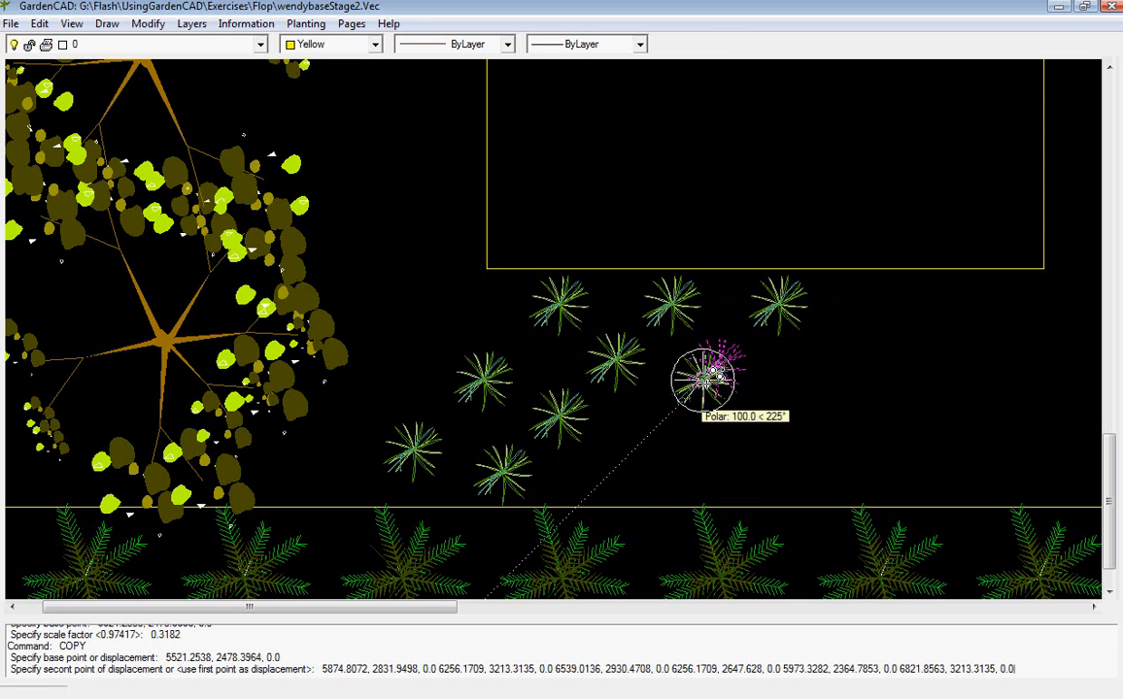
pyautogui.click(657, 425)
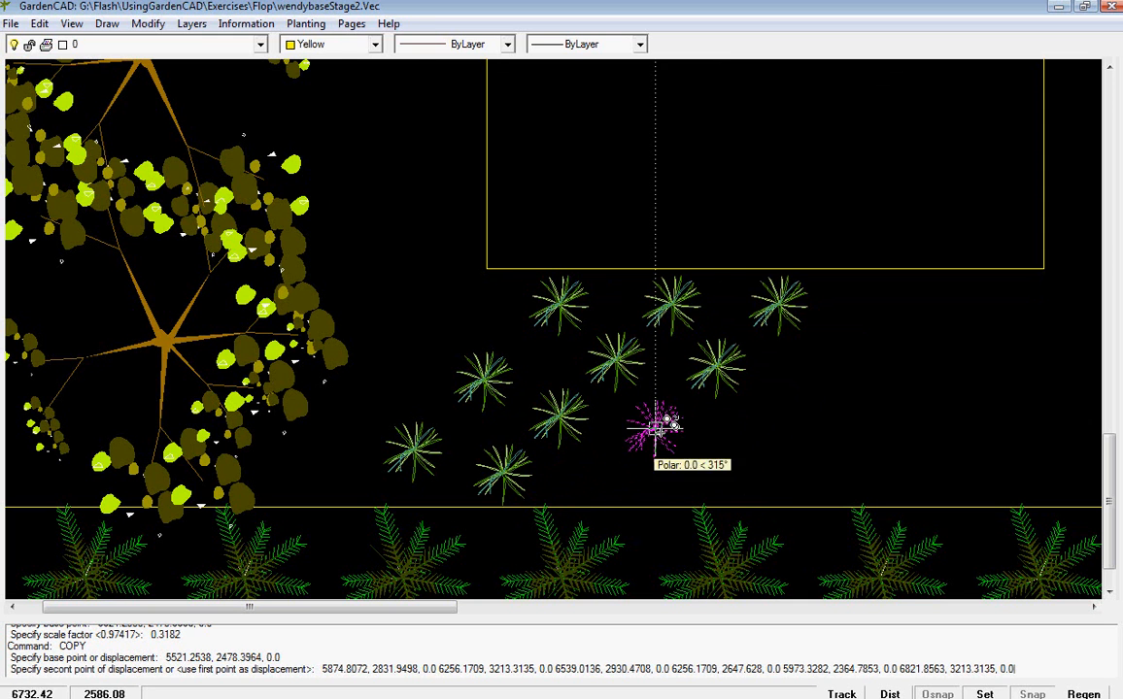
pyautogui.click(598, 481)
pyautogui.press('Return')
# - Copy the ten right-hand Block 72 plants as a group about 1815 to the right, below the centre rectangle
pyautogui.scroll(-2, 762, 405)
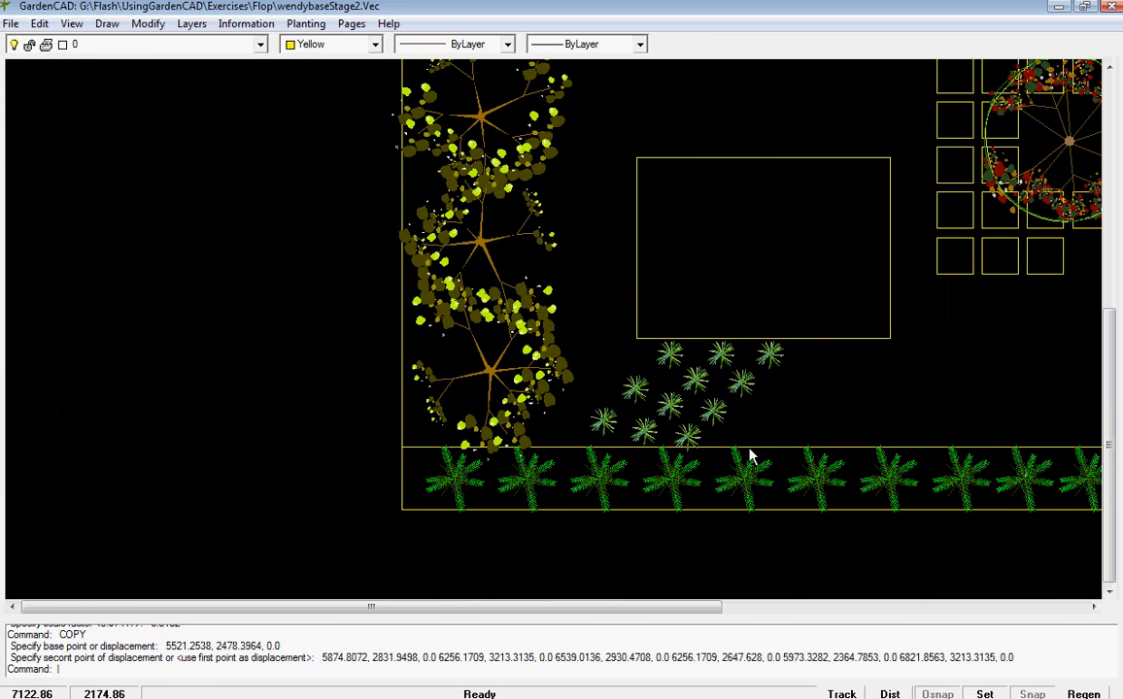
pyautogui.moveTo(594, 302); pyautogui.dragTo(792, 464)
pyautogui.rightClick(810, 416)
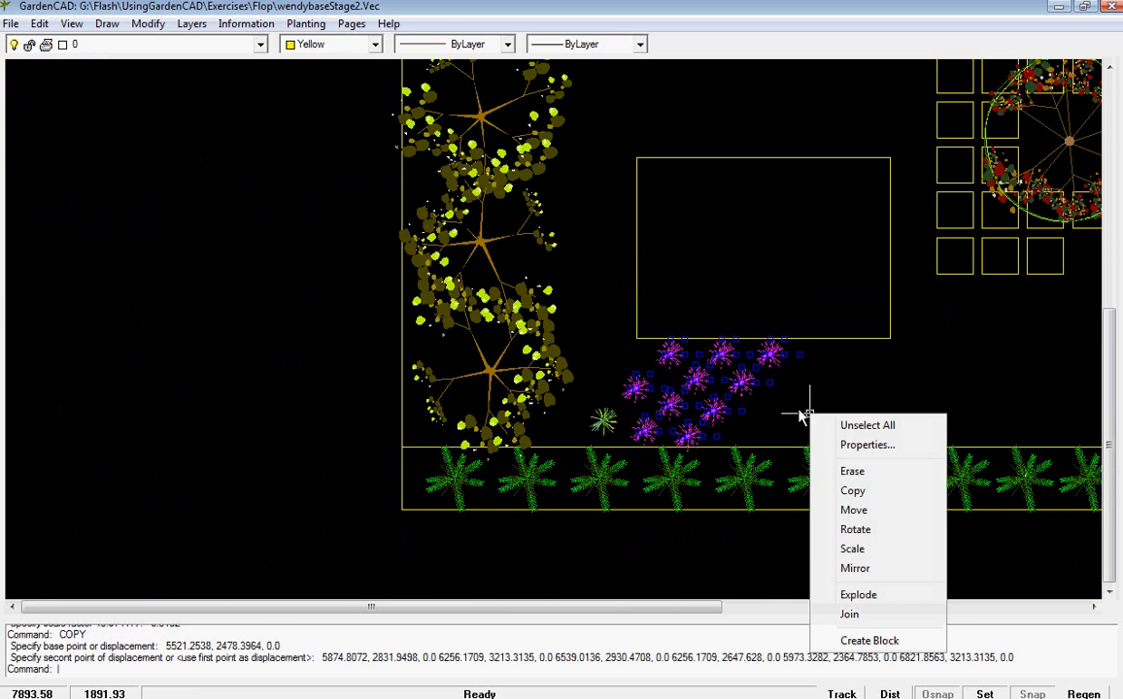
pyautogui.click(831, 493)
pyautogui.click(694, 393)
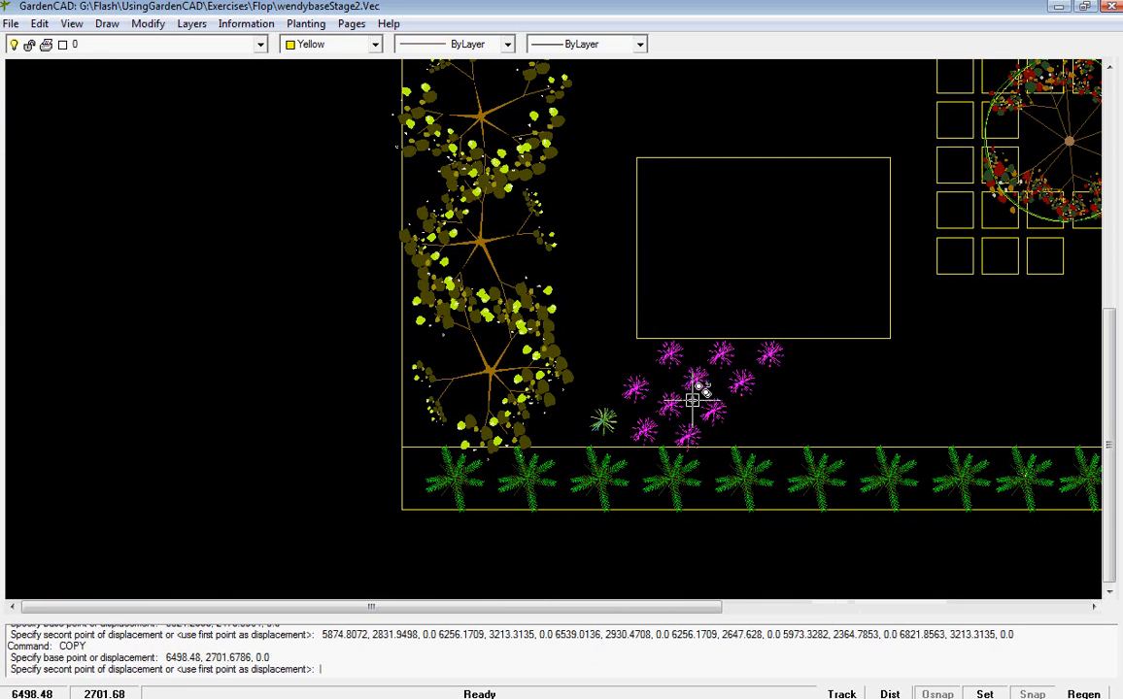
pyautogui.click(864, 391)
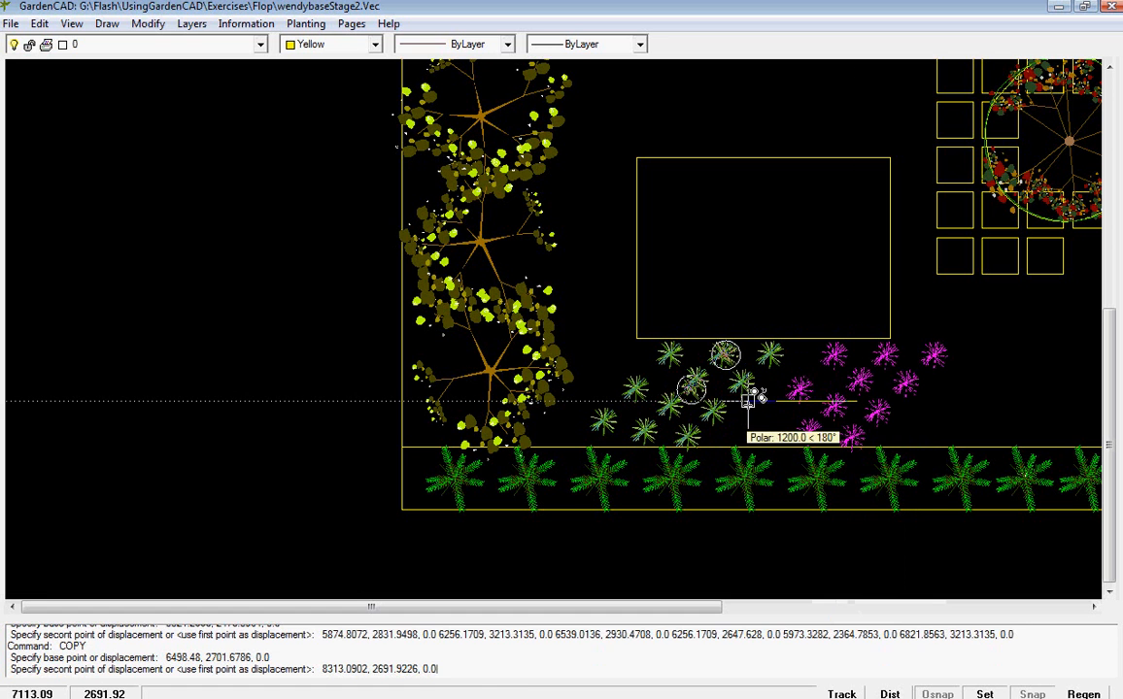
pyautogui.press('Return')
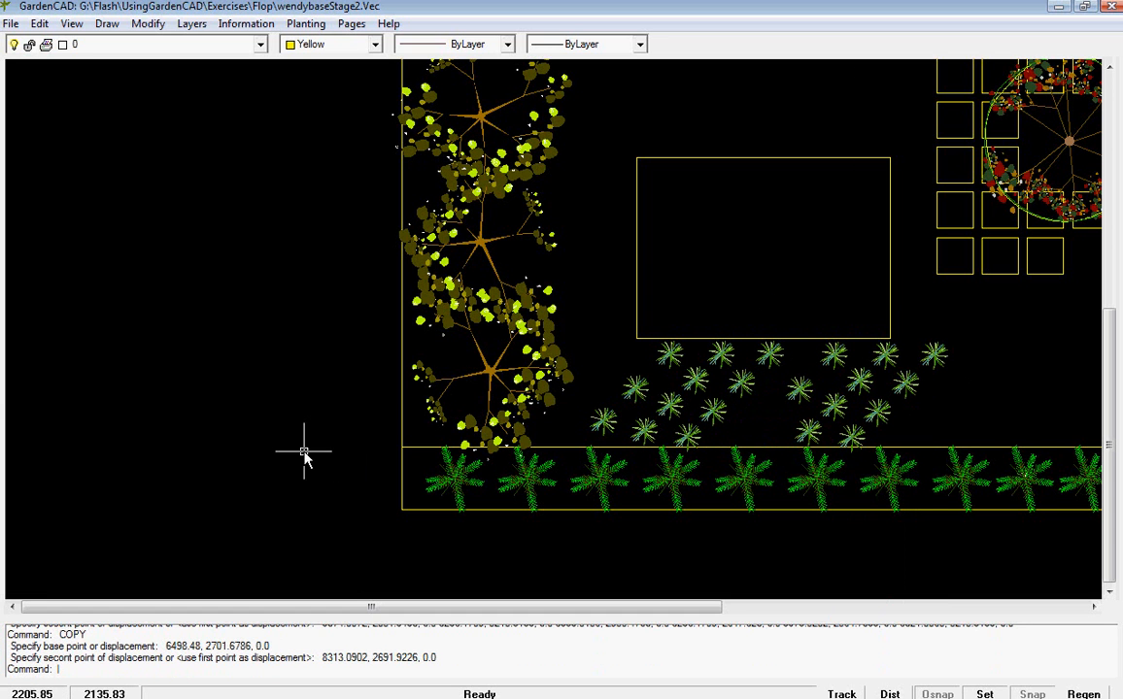
# - Frame the whole planted area of the garden plan with a zoom window
pyautogui.scroll(-2, 612, 330)
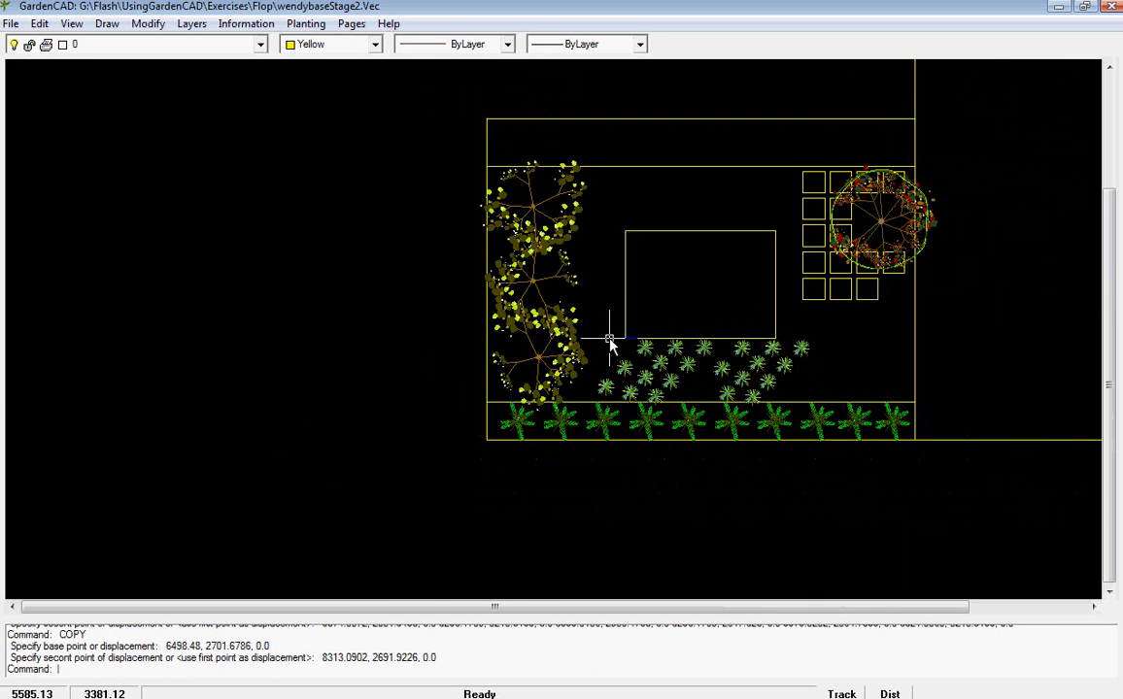
pyautogui.rightClick(283, 424)
pyautogui.click(330, 483)
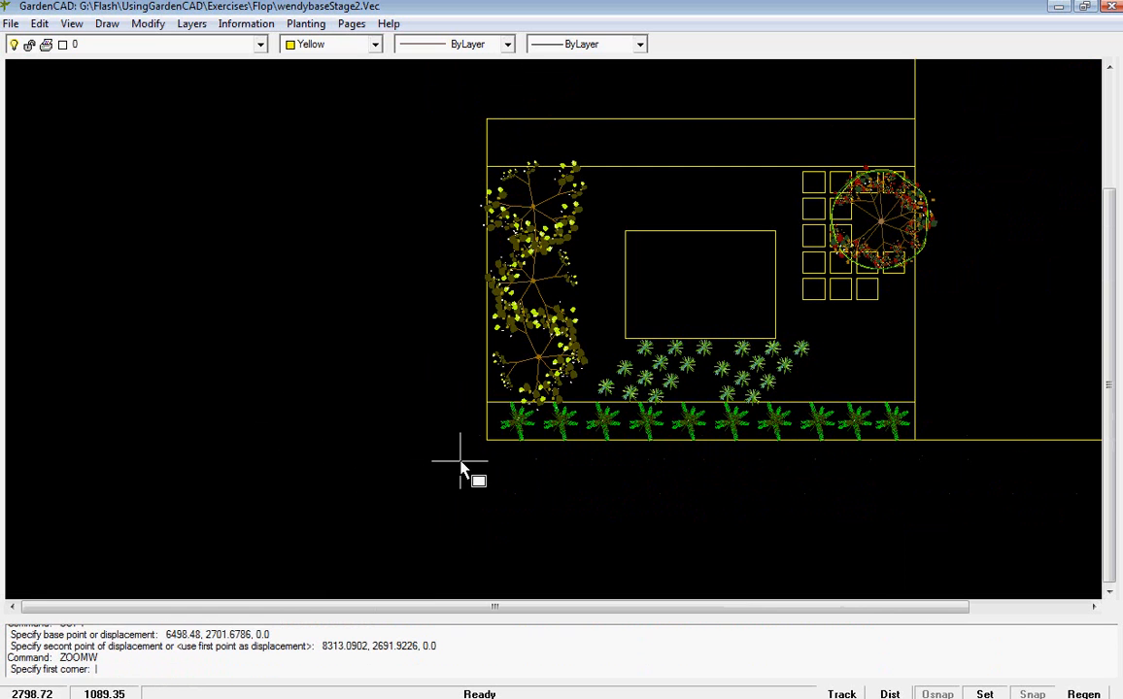
pyautogui.click(462, 469)
pyautogui.click(940, 102)
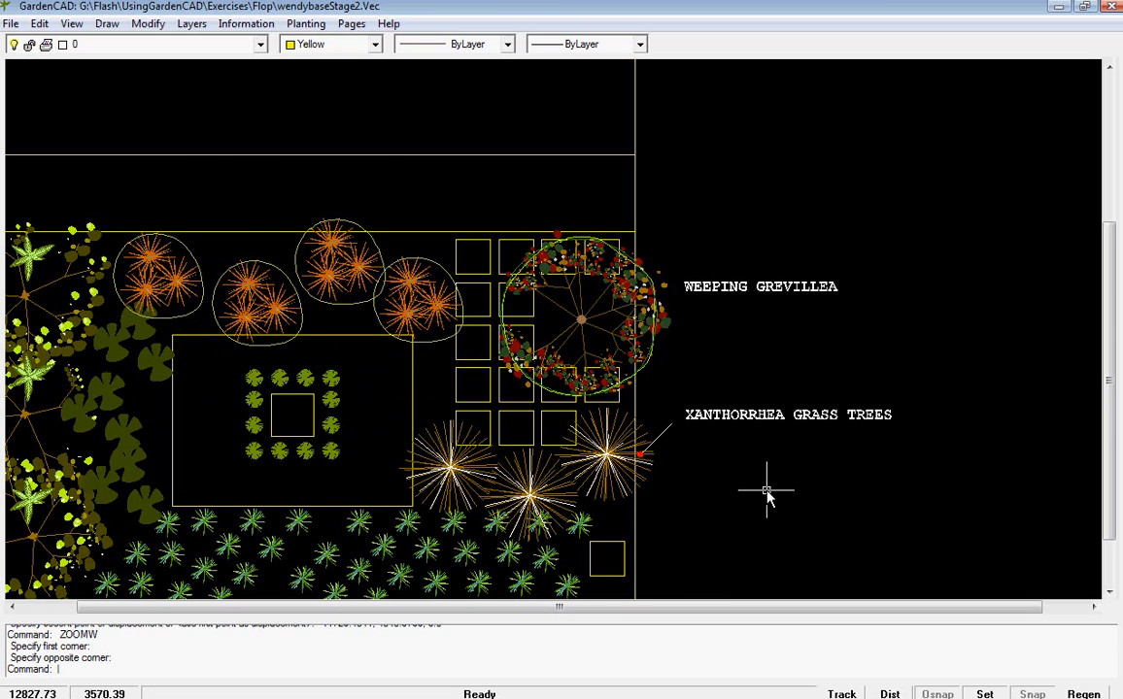
pyautogui.scroll(2, 692, 474)
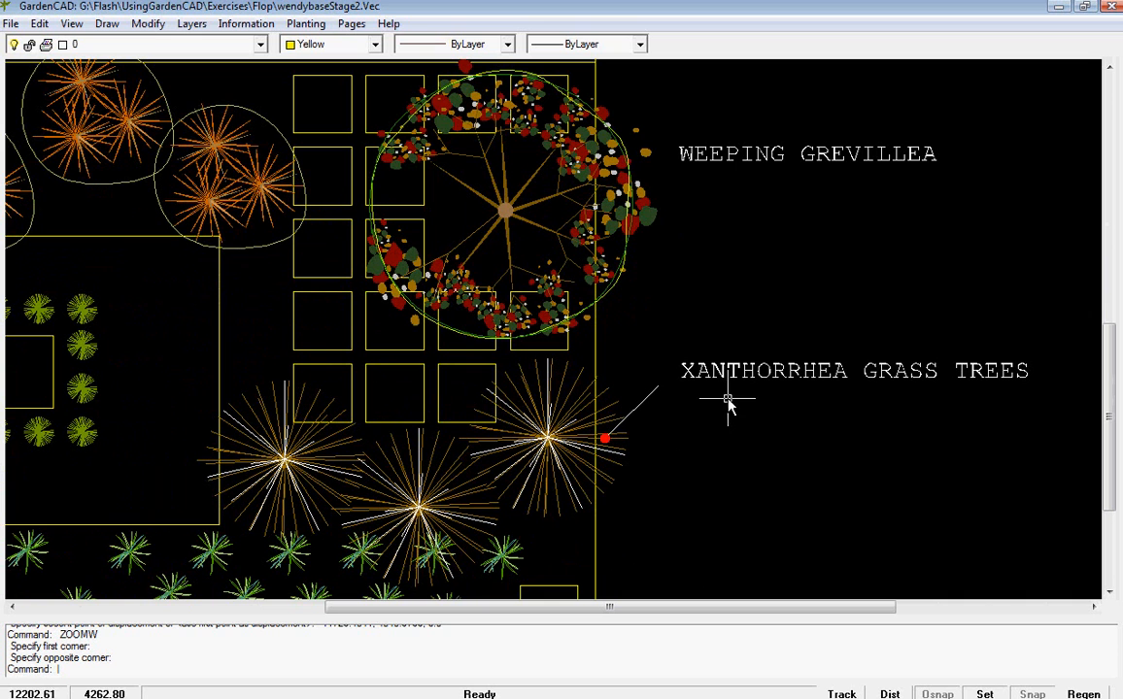
pyautogui.click(109, 25)
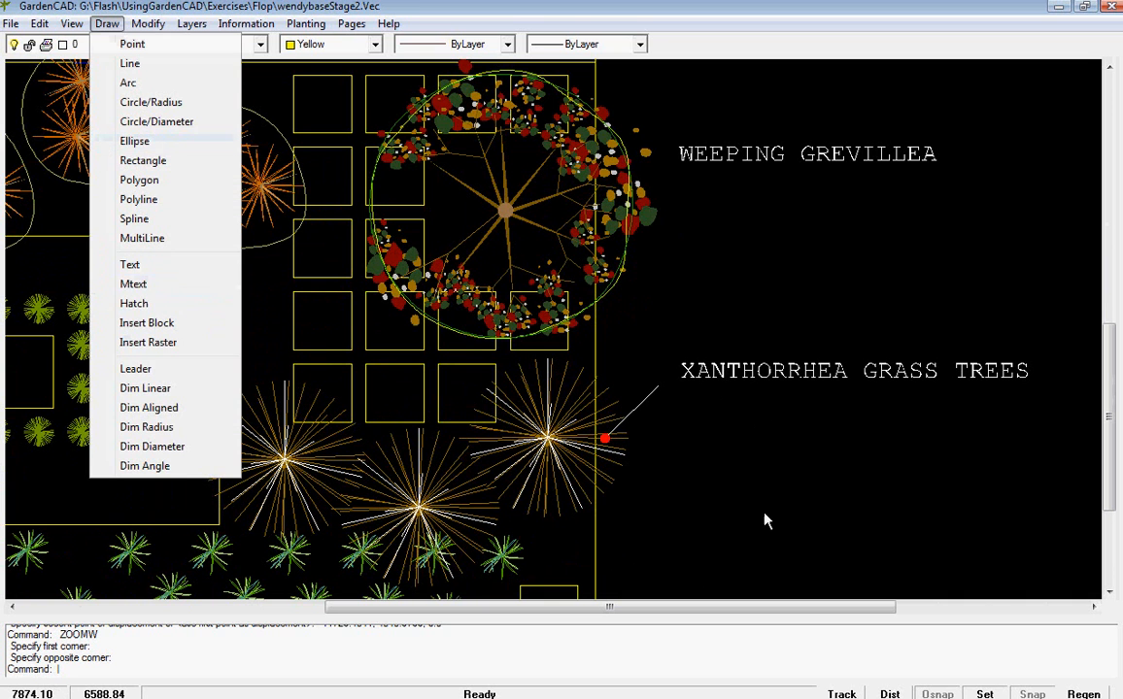
pyautogui.press('Escape')
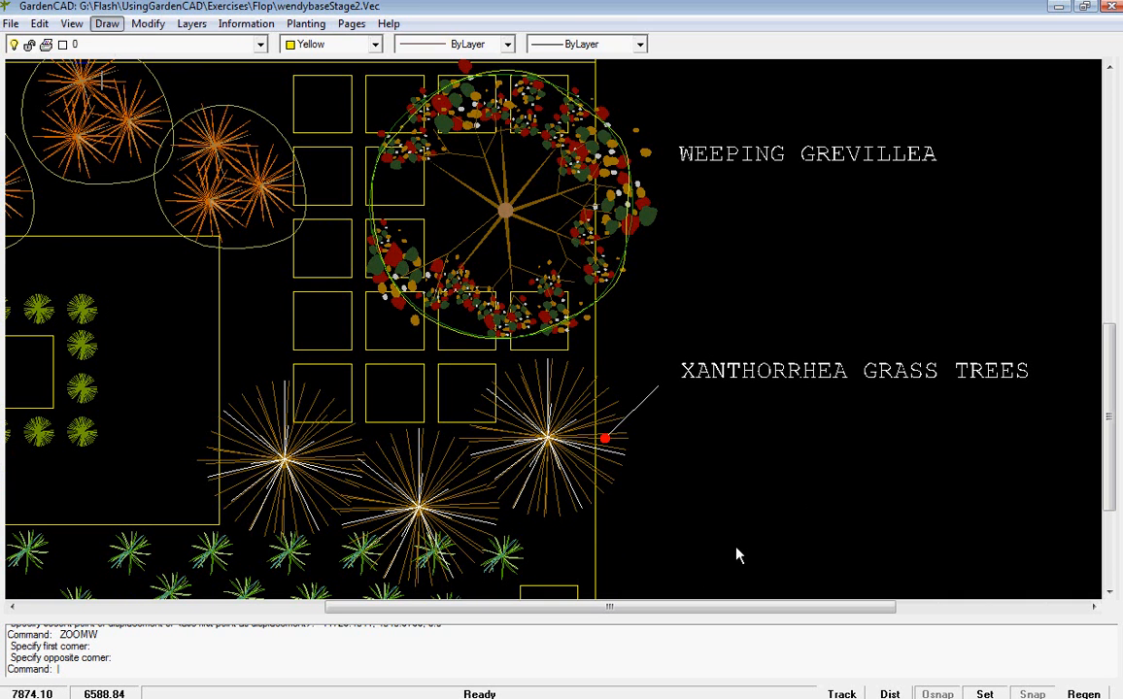
# - Move the XANTHORRHEA GRASS TREES label 200 to the left, closer to its leader line
pyautogui.click(737, 383)
pyautogui.rightClick(737, 381)
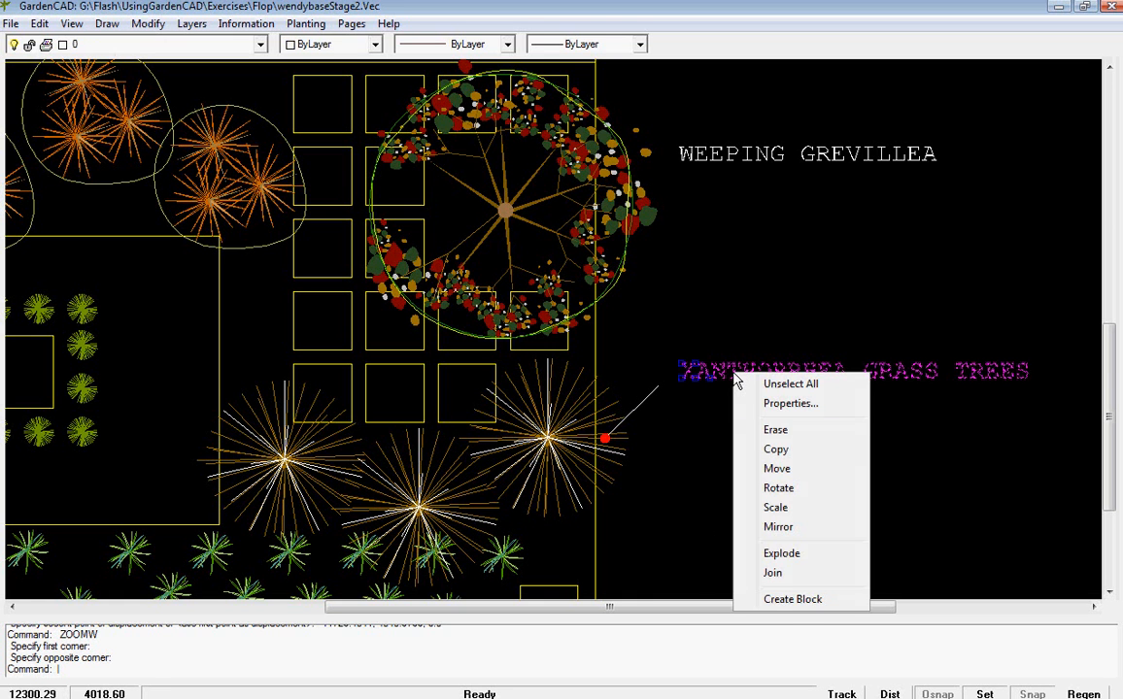
pyautogui.click(777, 463)
pyautogui.click(700, 373)
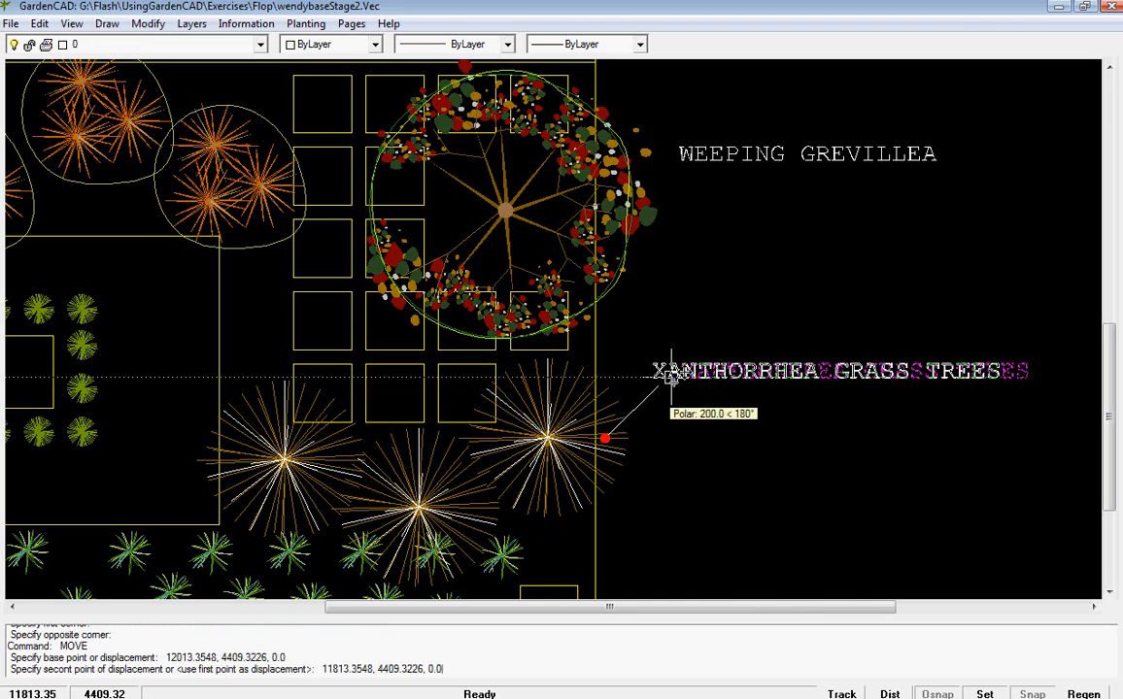
pyautogui.click(670, 377)
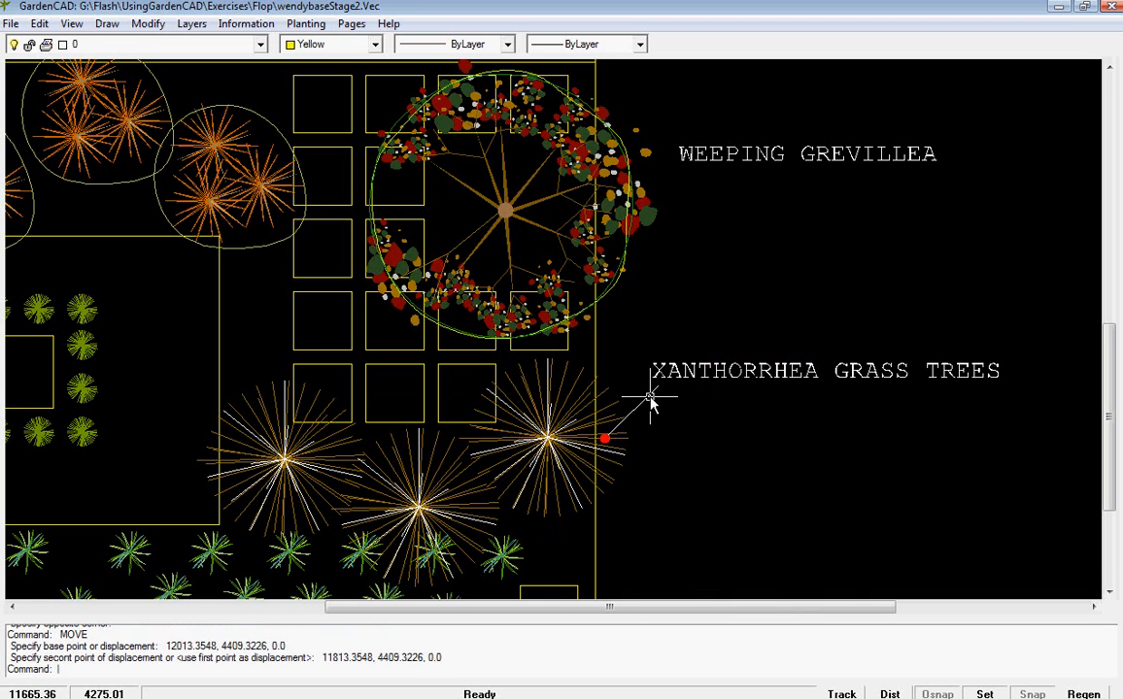
# - Copy the grass tree leader line with its red dot so it links the WEEPING GREVILLEA label to its tree
pyautogui.rightClick(604, 391)
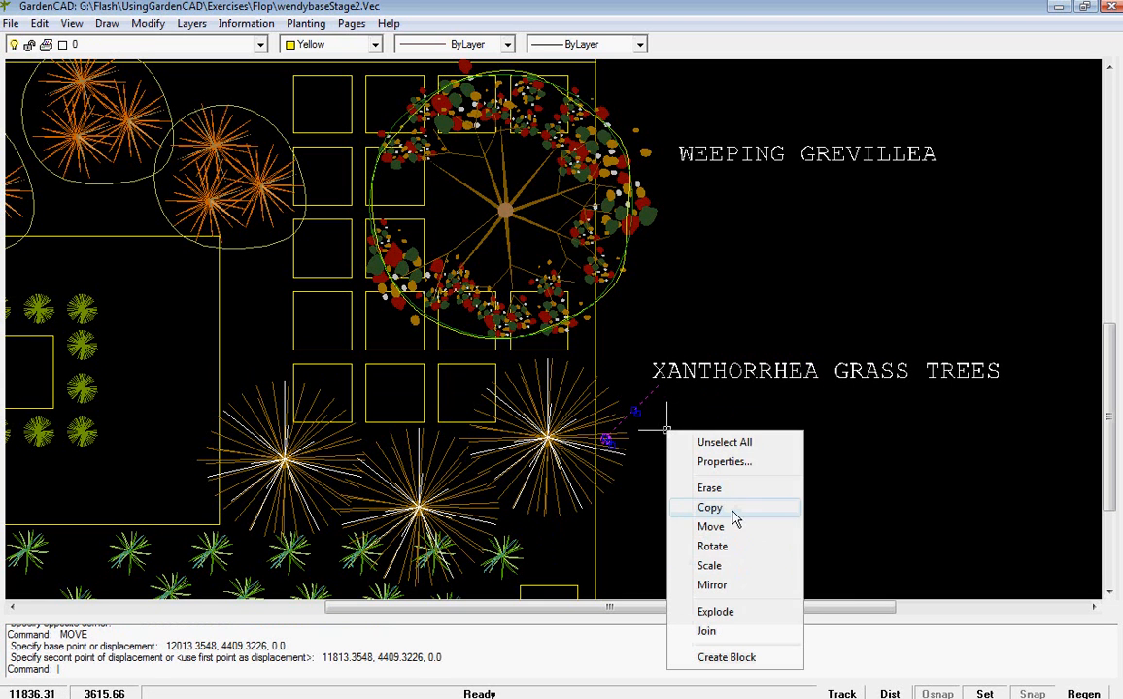
pyautogui.click(660, 464)
pyautogui.click(605, 439)
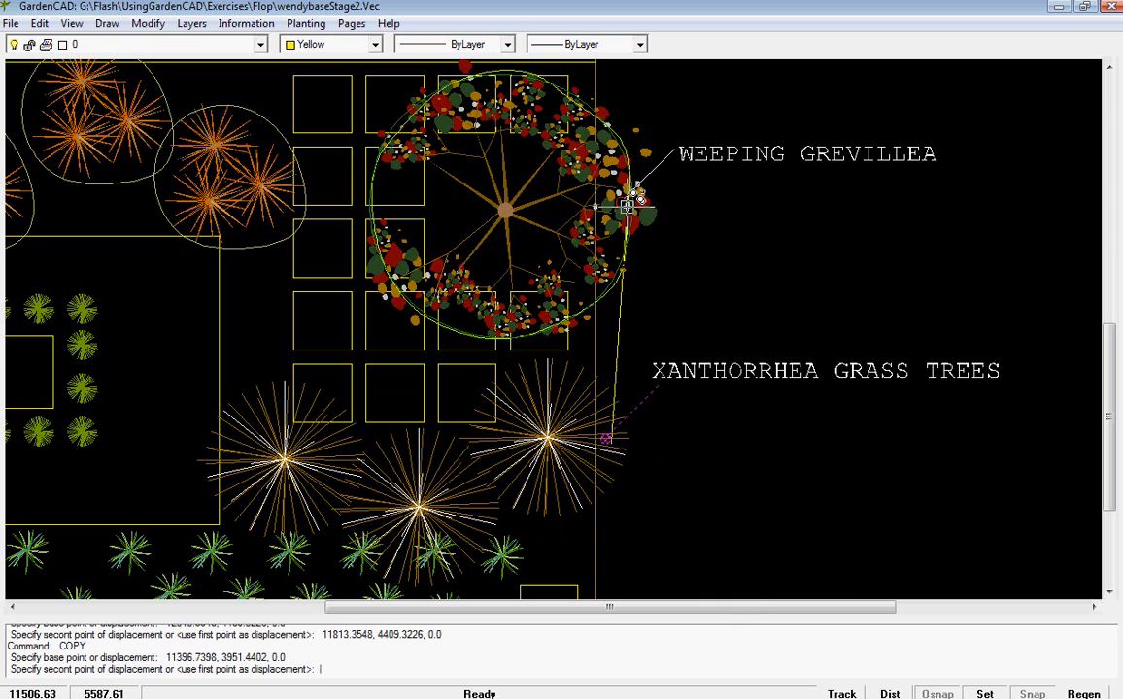
pyautogui.rightClick(730, 281)
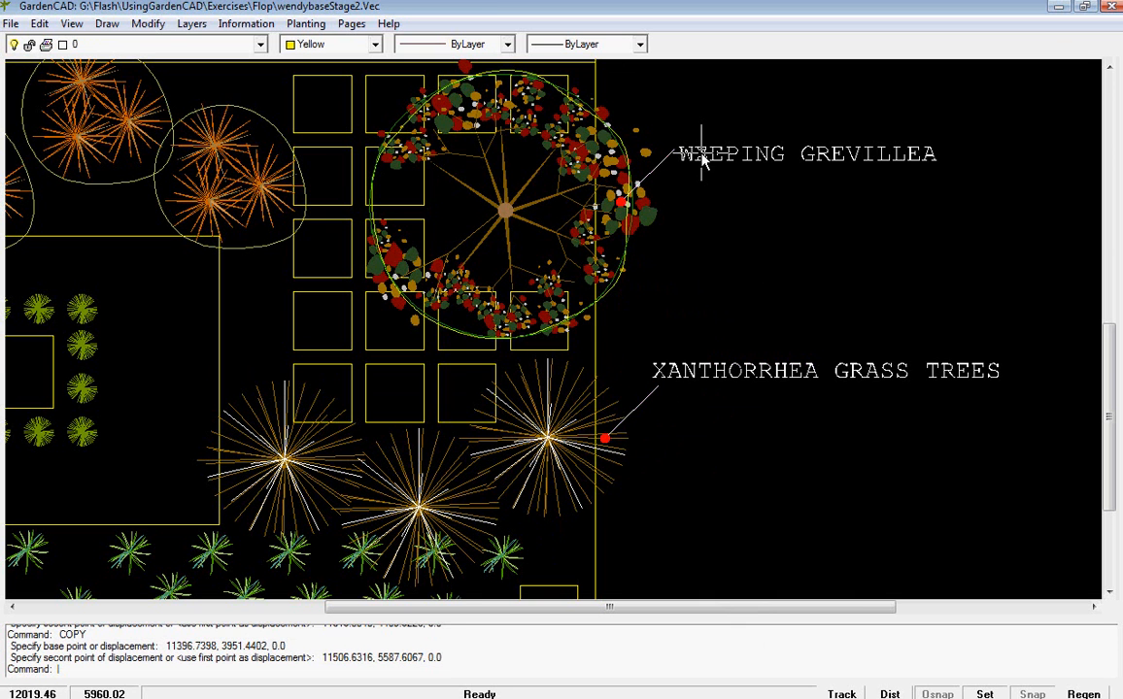
# - Insert the PygmyDatePalm1 image below the plan, left of the palm close-up photo, at a scale of about 0.447 pixels per unit
pyautogui.scroll(-4, 764, 489)
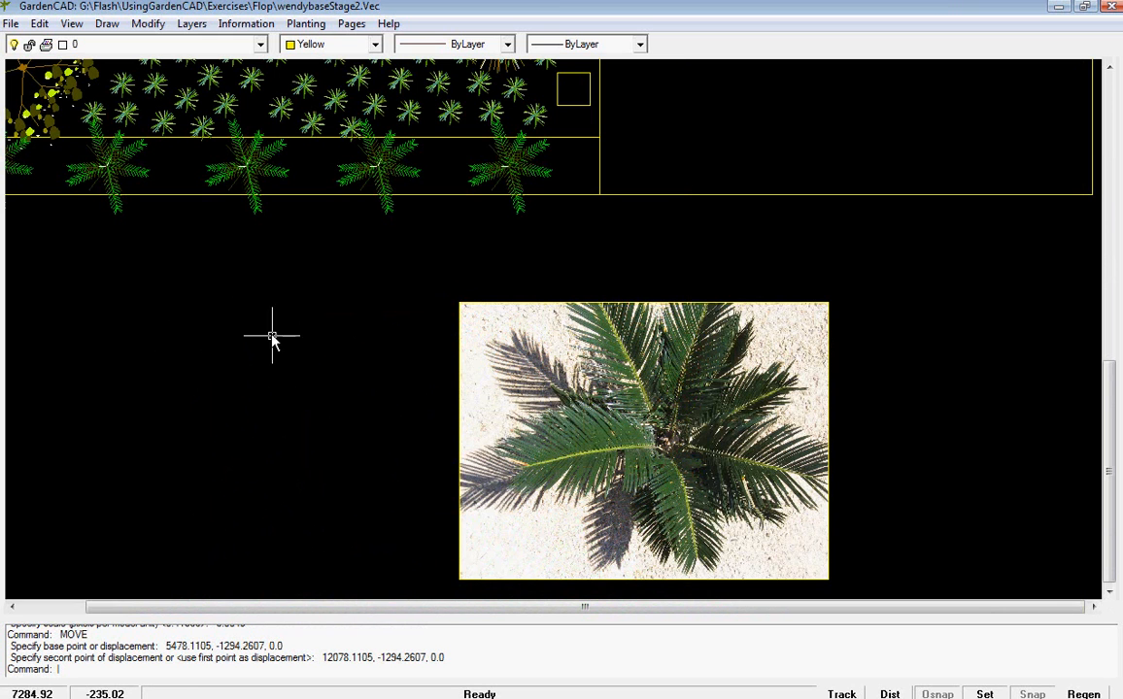
pyautogui.click(107, 24)
pyautogui.click(157, 351)
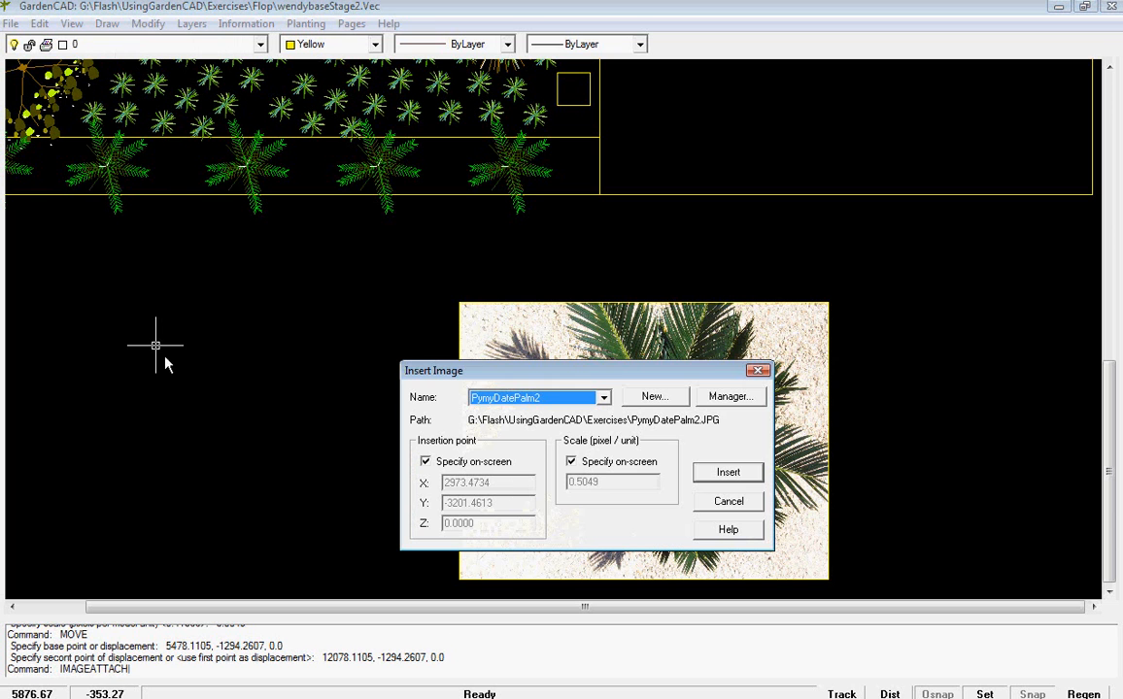
pyautogui.click(658, 396)
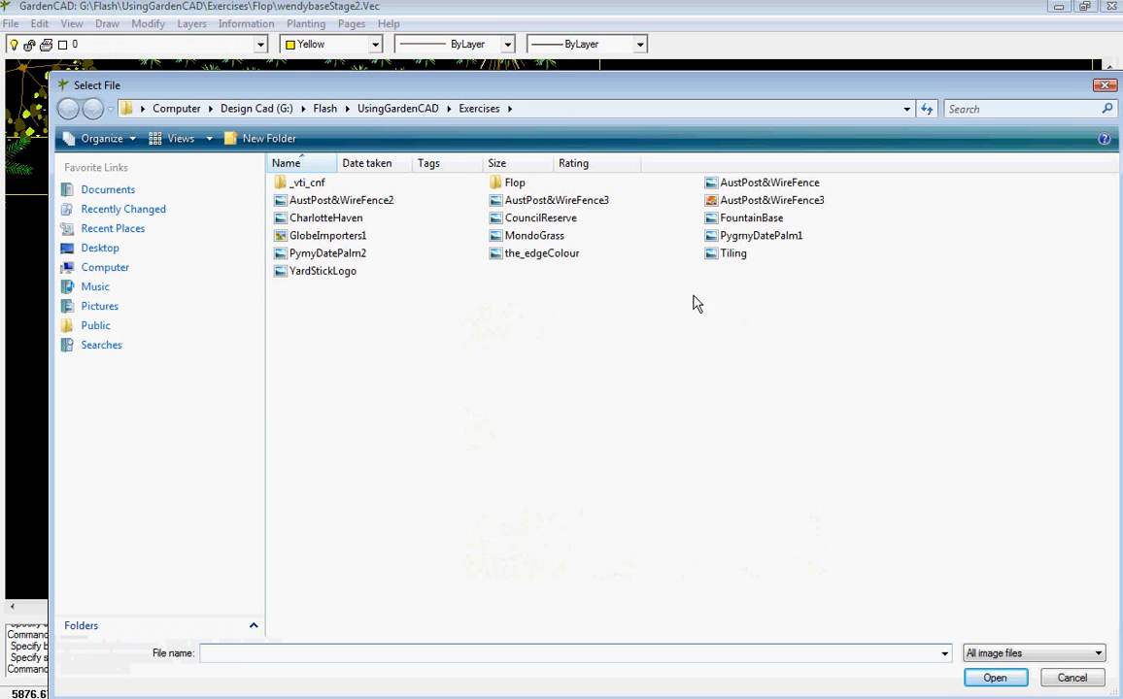
pyautogui.click(712, 237)
pyautogui.click(993, 679)
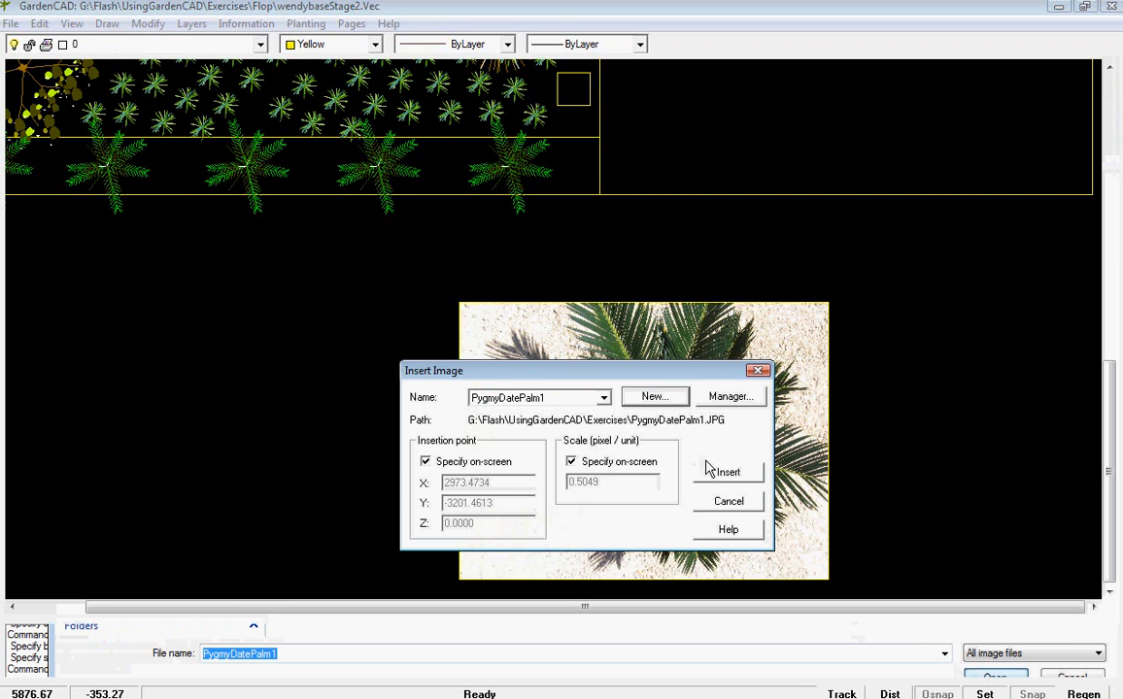
pyautogui.click(714, 471)
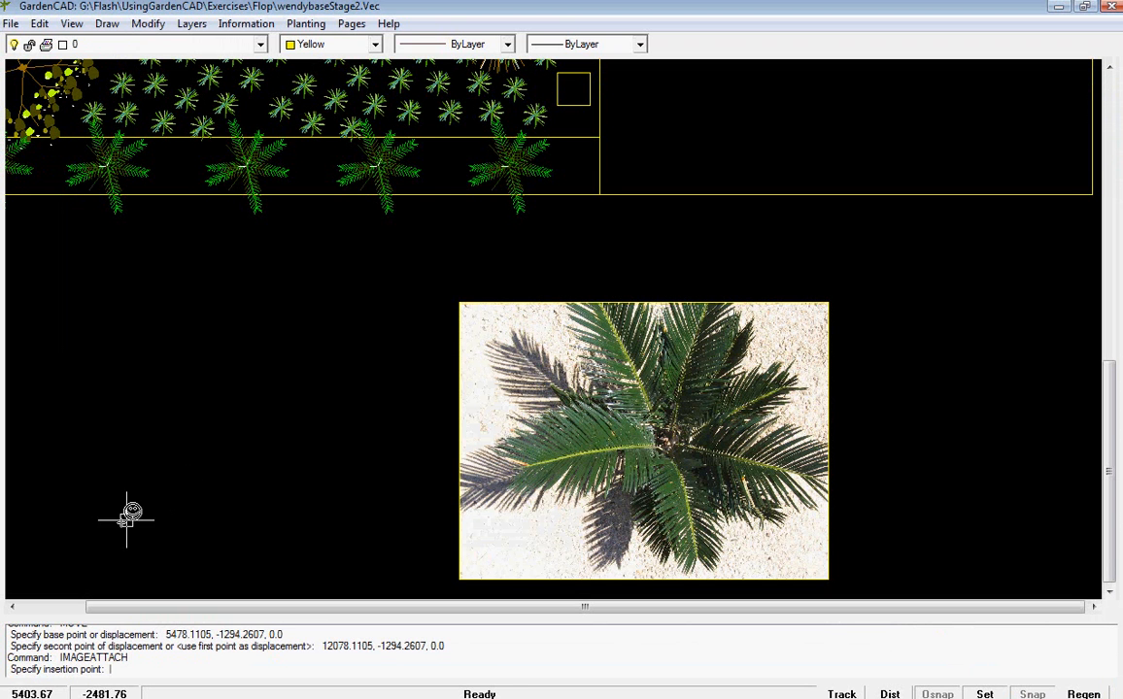
pyautogui.click(29, 567)
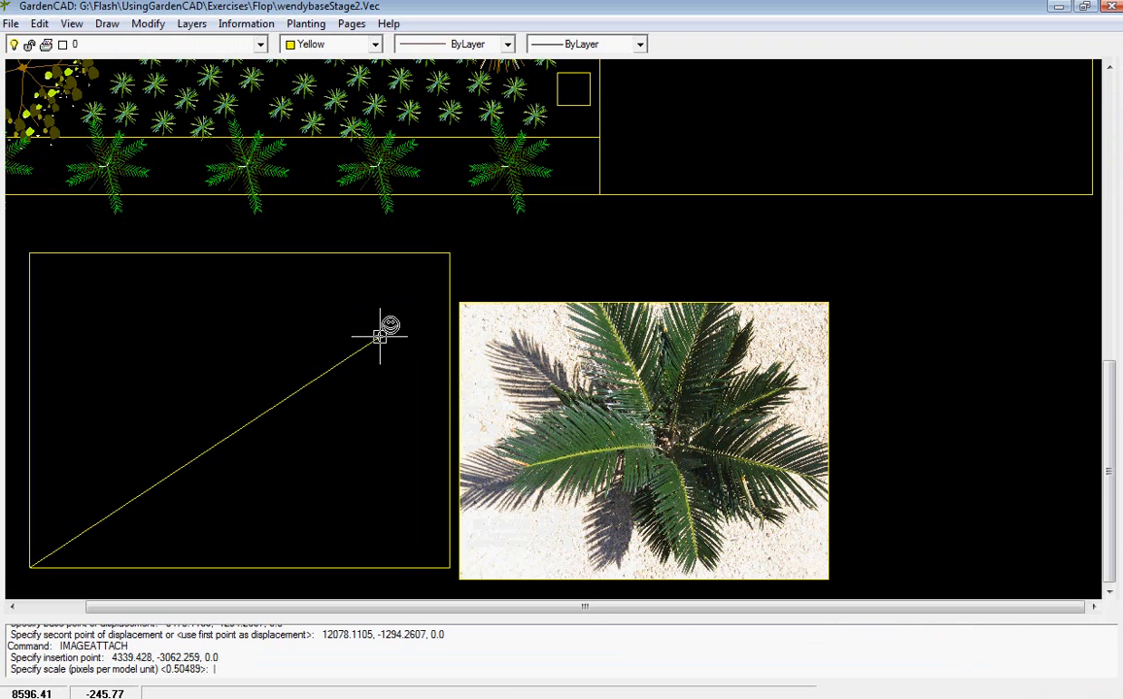
pyautogui.click(384, 326)
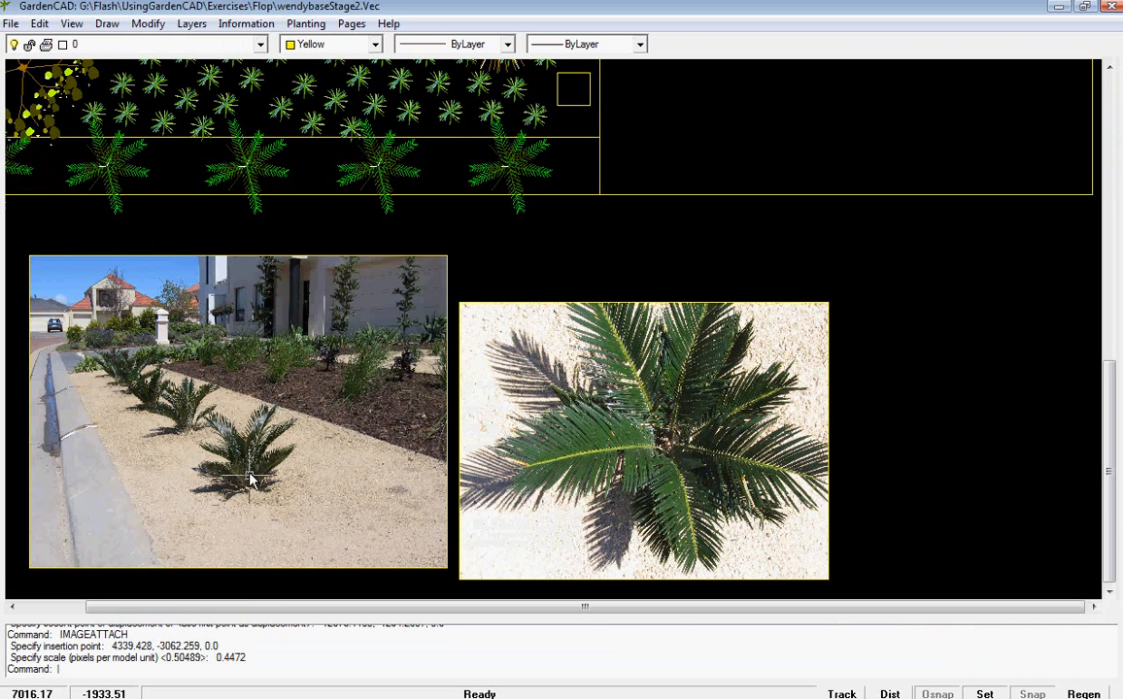
# - Move the street-view palm photo 200 straight down, beside the palm close-up
pyautogui.scroll(-1, 539, 294)
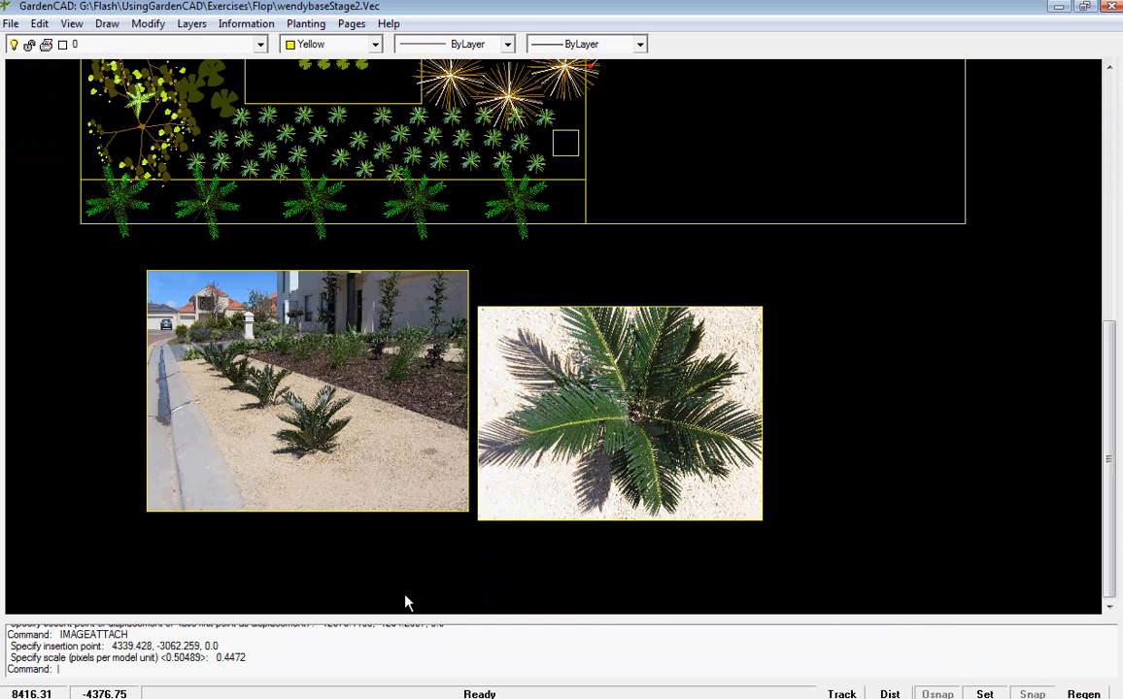
pyautogui.click(360, 511)
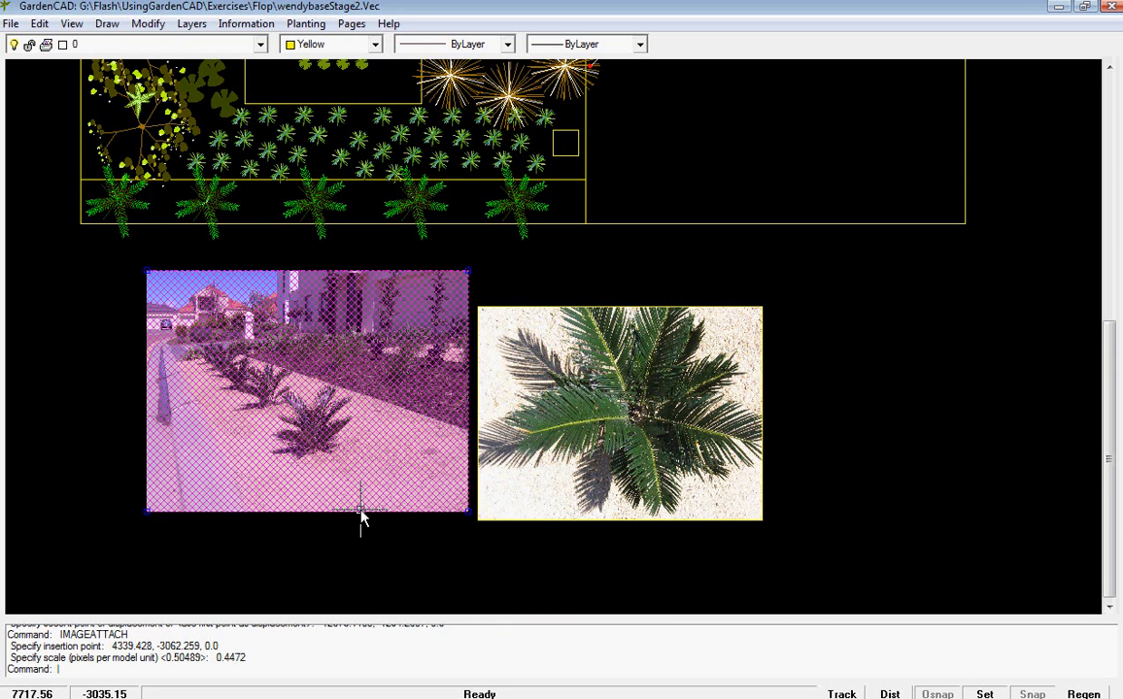
pyautogui.rightClick(362, 512)
pyautogui.click(404, 365)
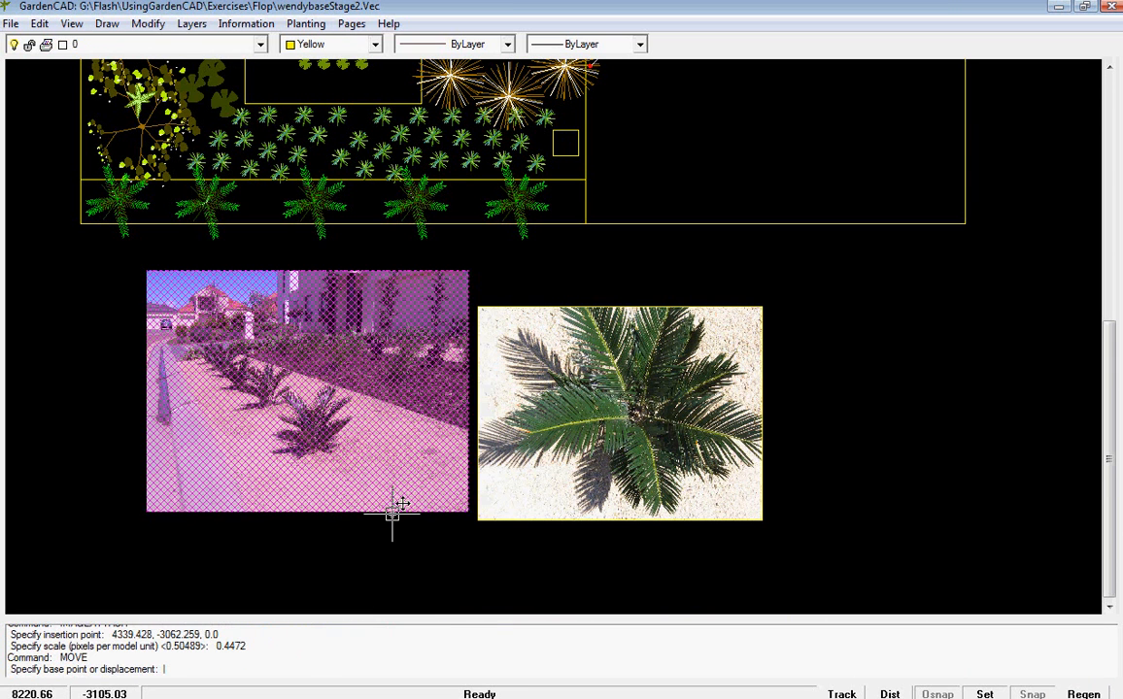
pyautogui.click(392, 514)
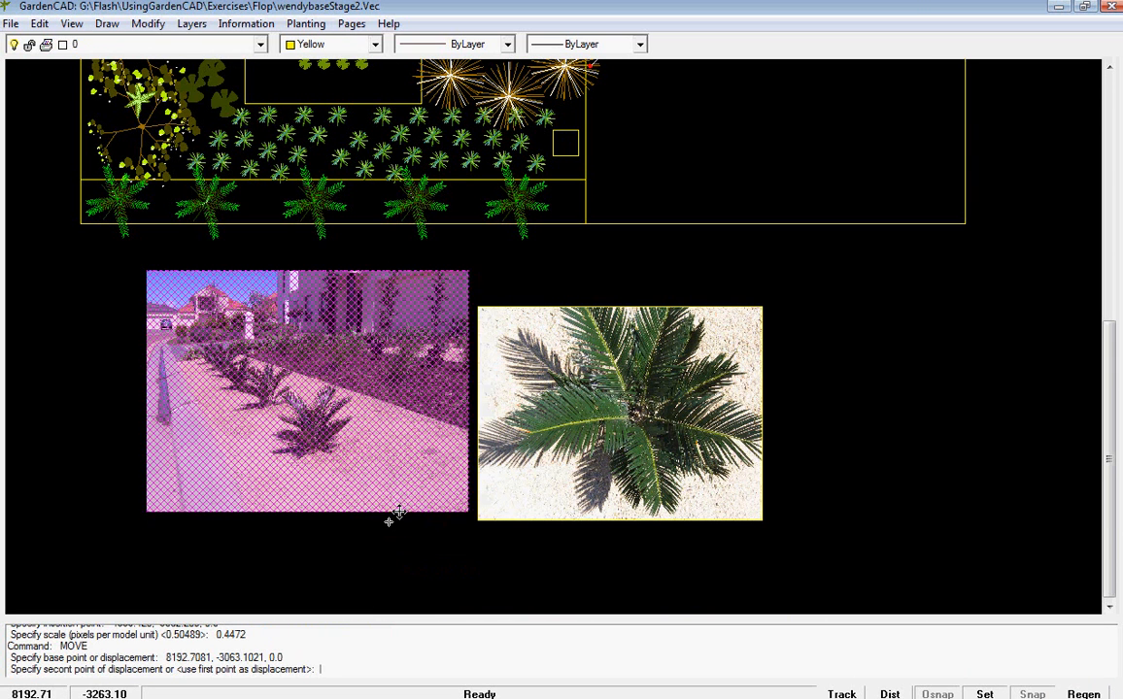
pyautogui.click(388, 525)
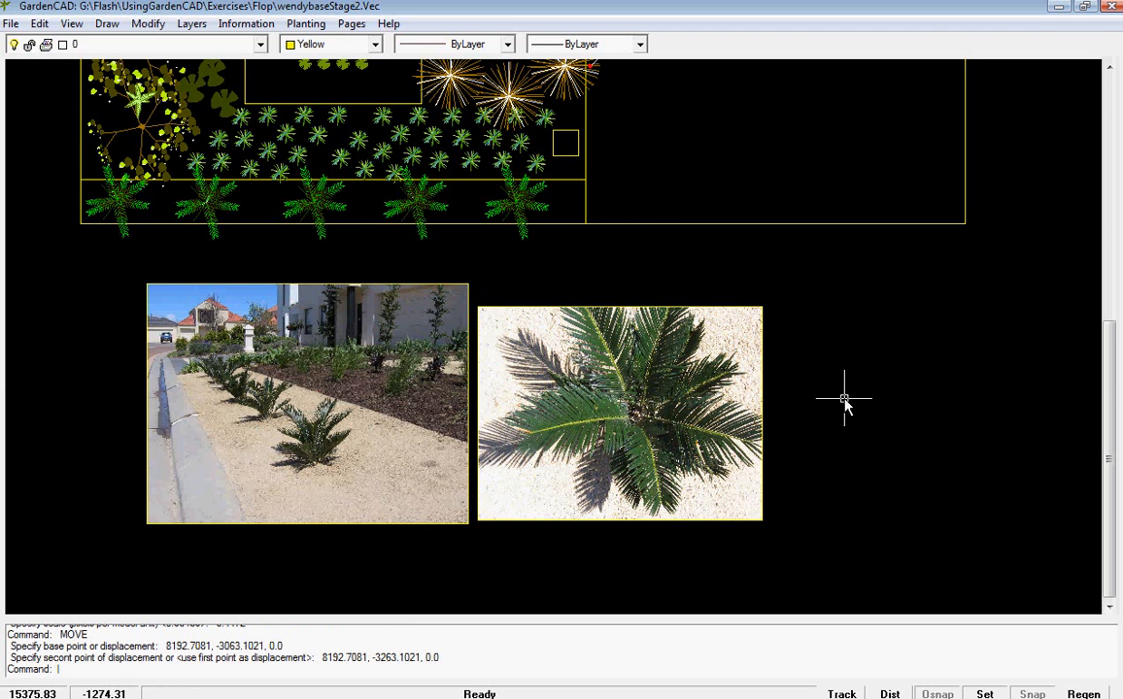
pyautogui.scroll(-2, 844, 398)
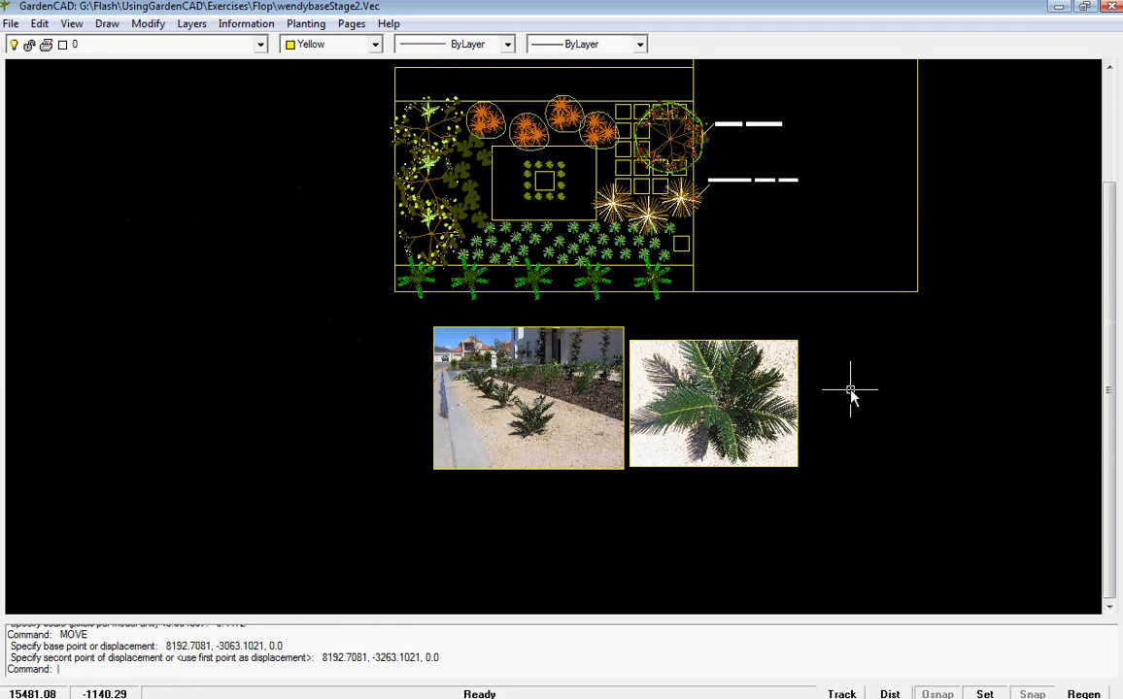